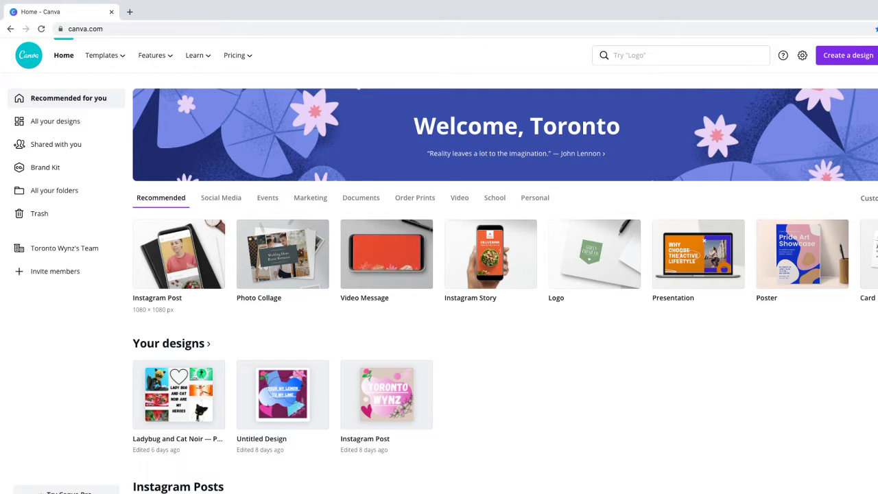
# Step: Open the Ladybug and Cat Noir photo collage from the recent designs, look through its pages, and close it
pyautogui.scroll(-5, 505, 274)
pyautogui.scroll(3, 505, 275)
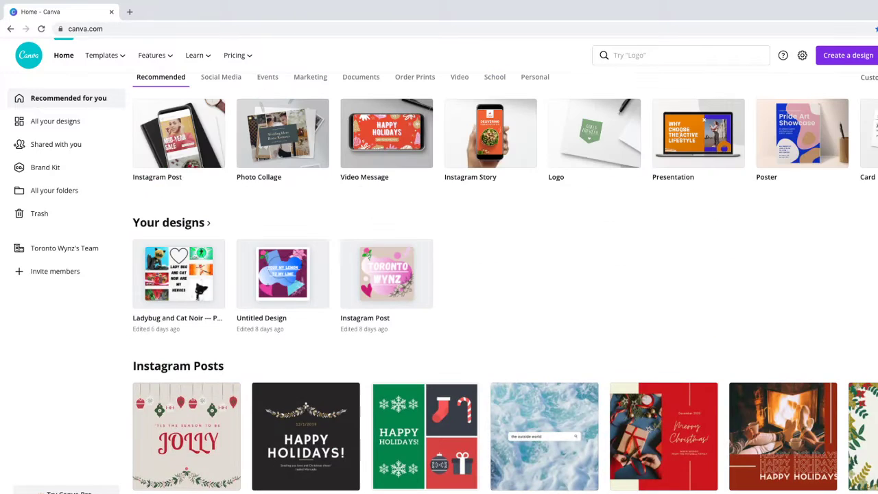
pyautogui.click(178, 273)
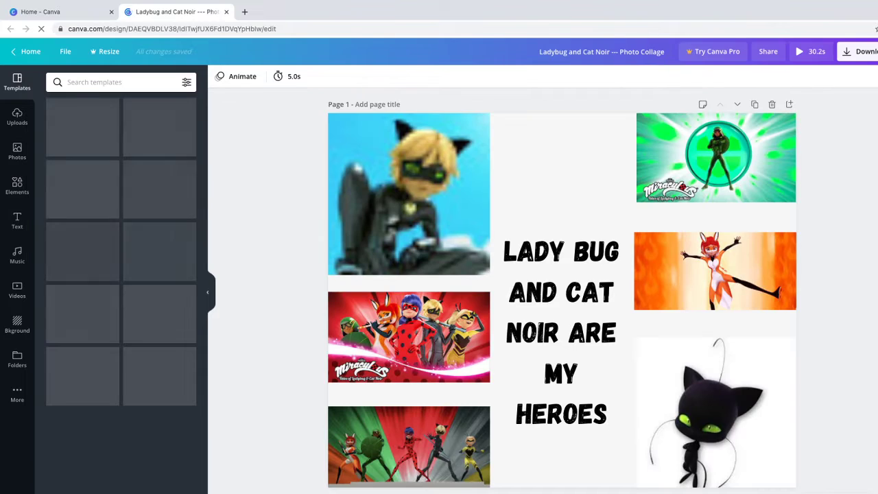
pyautogui.scroll(-15, 562, 288)
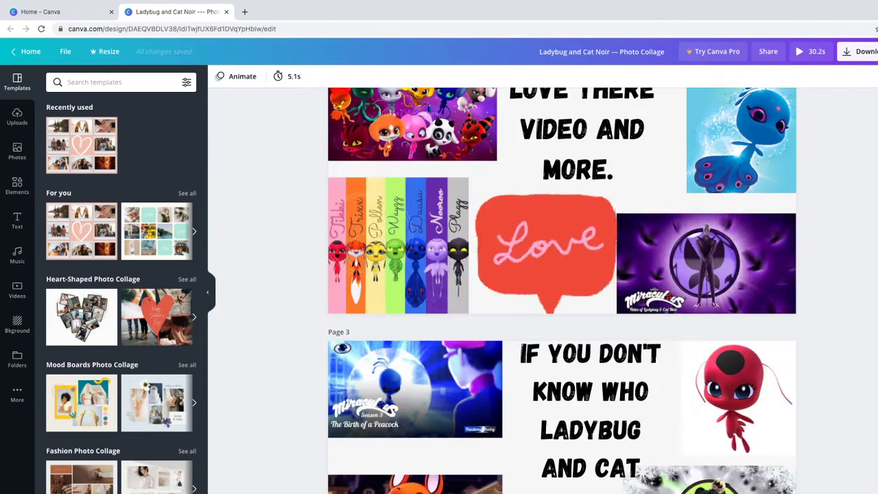
pyautogui.scroll(-6, 562, 289)
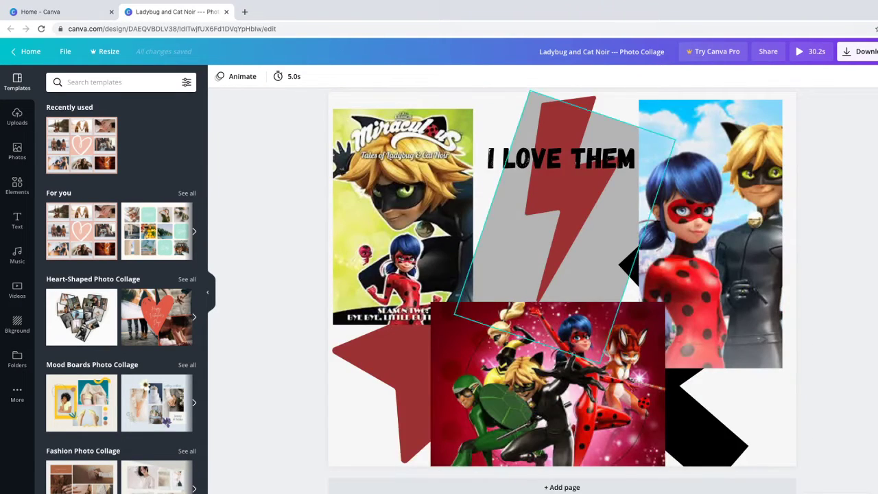
pyautogui.click(226, 12)
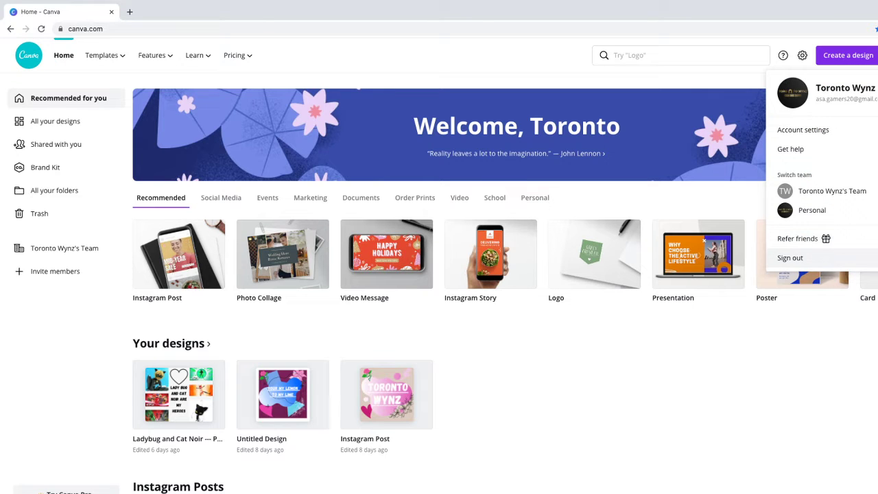
# Step: Sign out of the account and log back in with Google
pyautogui.click(790, 257)
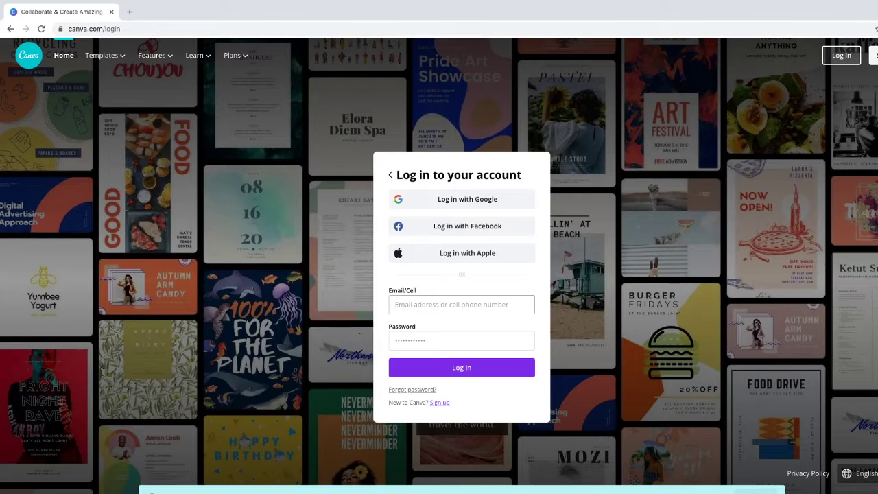
pyautogui.click(461, 304)
pyautogui.click(461, 341)
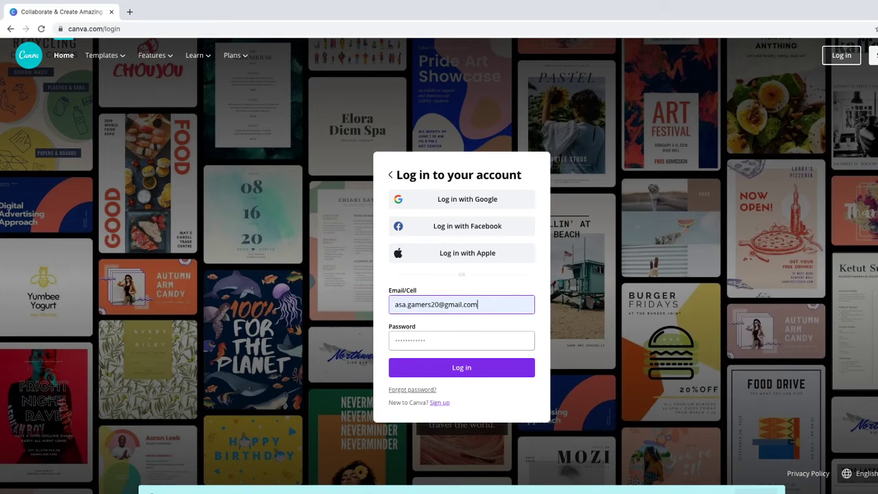
pyautogui.click(461, 340)
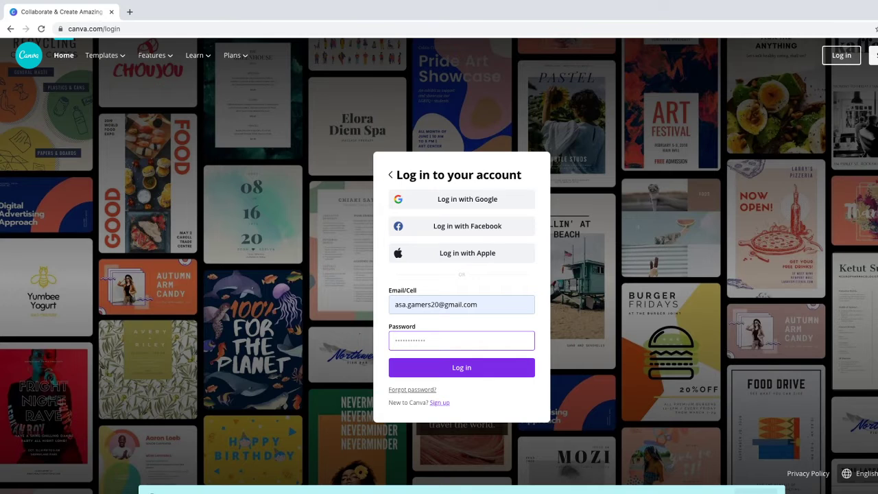
pyautogui.click(468, 199)
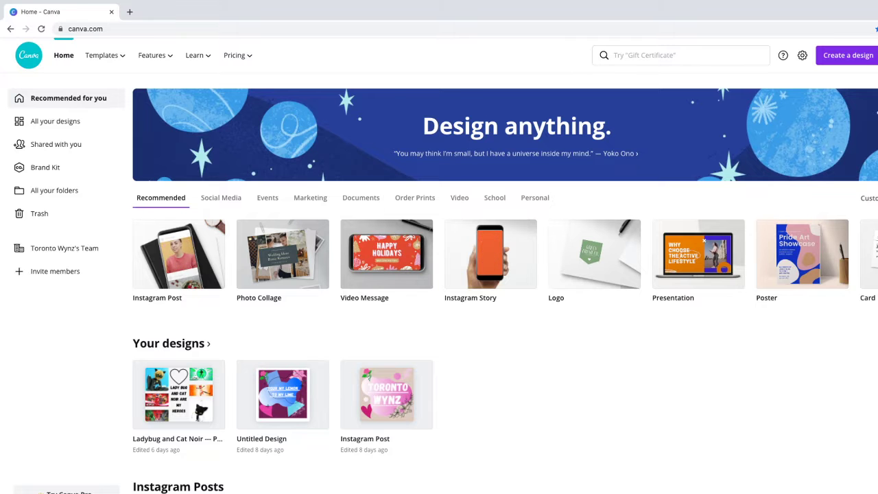
# Step: Look through the learning resources, all designs, shared designs, Brand Kit, folders and trash, and return to the recommended page
pyautogui.moveTo(198, 55)
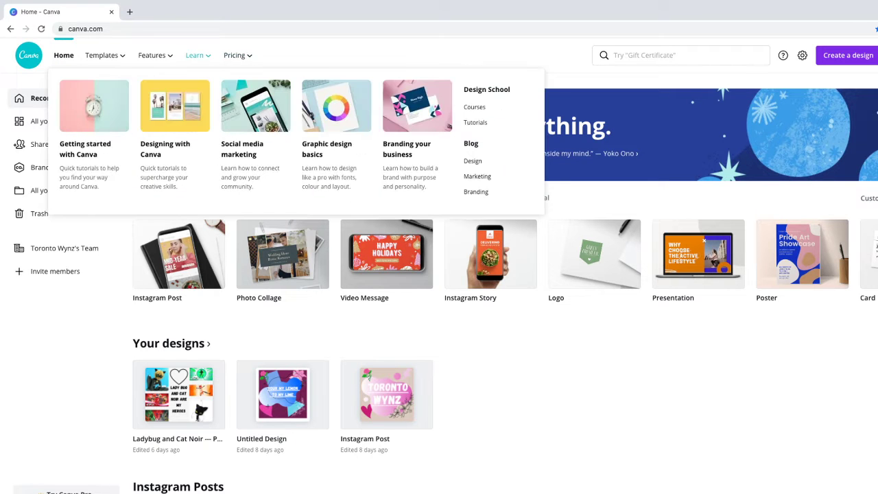
pyautogui.moveTo(155, 55)
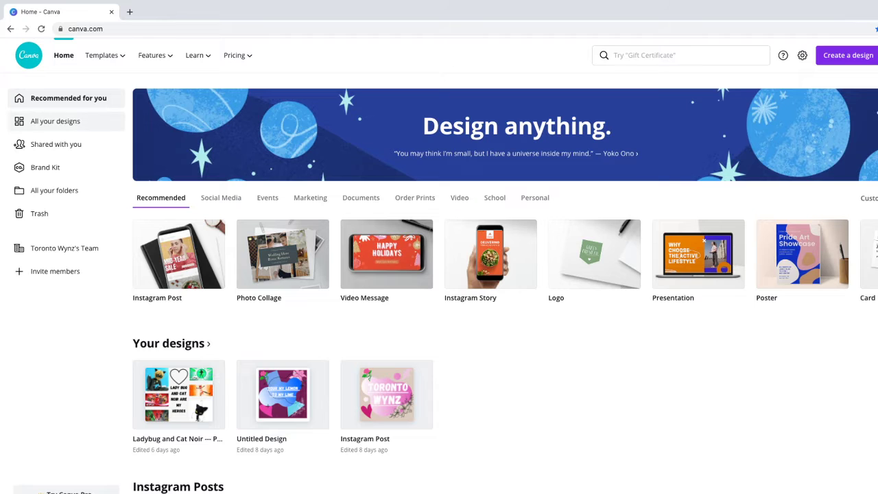
pyautogui.click(55, 121)
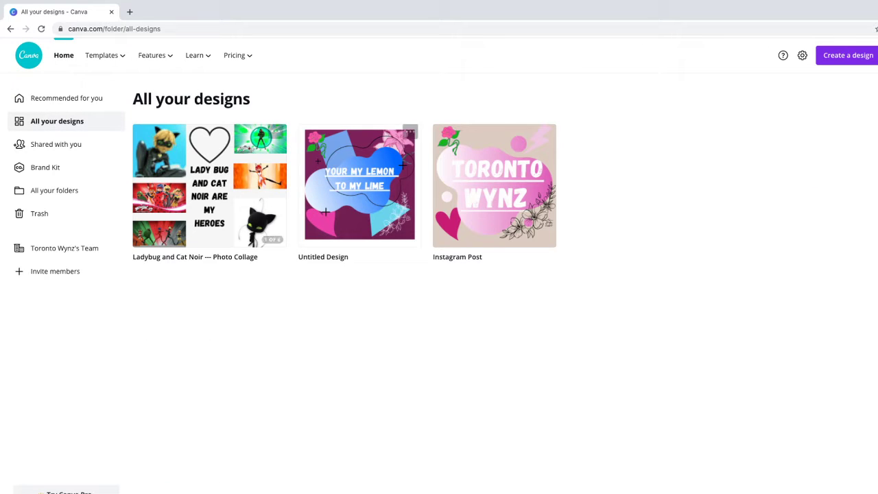
pyautogui.click(58, 144)
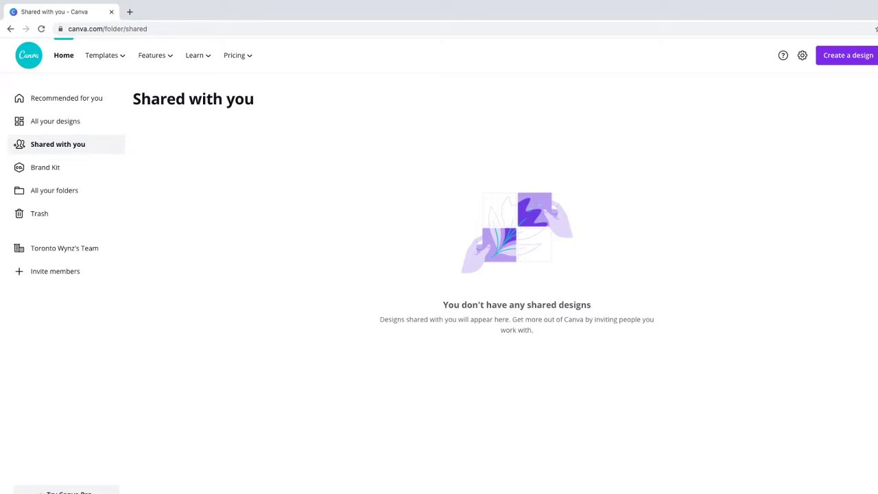
pyautogui.click(45, 167)
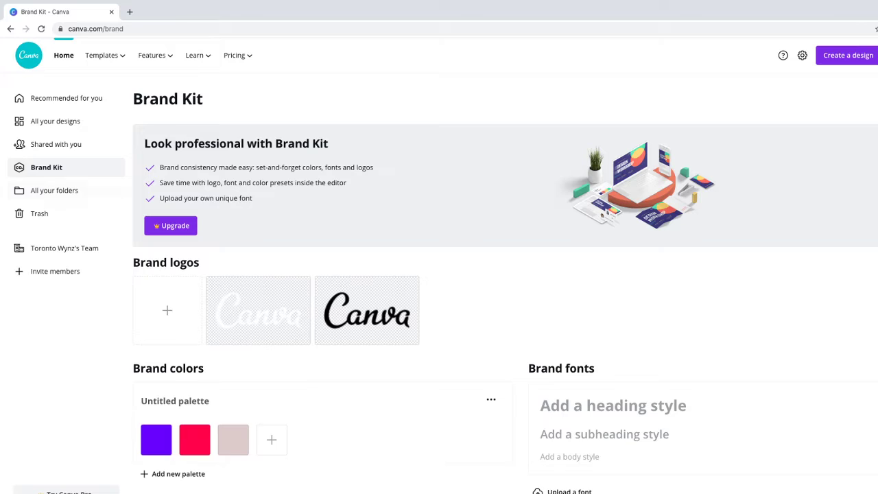
pyautogui.click(56, 190)
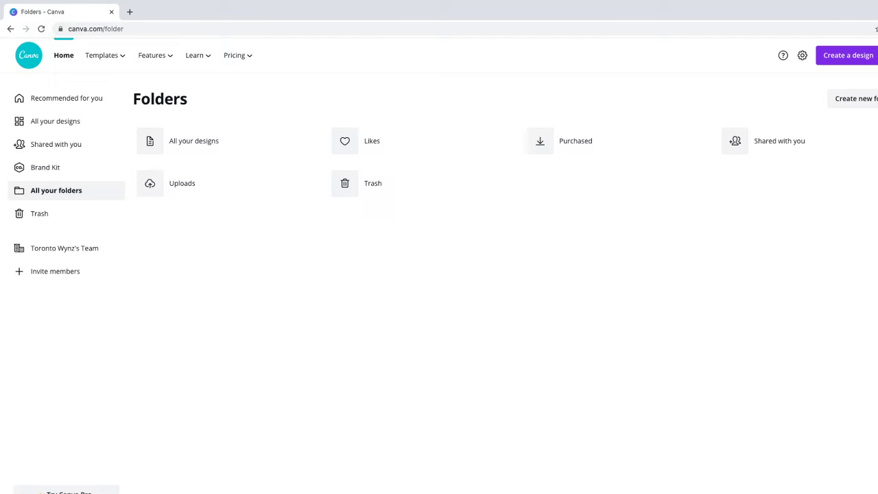
pyautogui.click(40, 213)
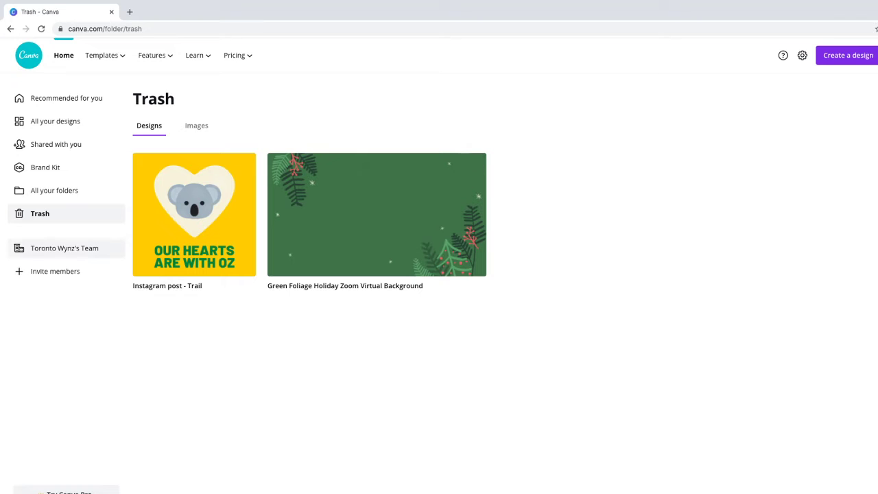
pyautogui.click(66, 98)
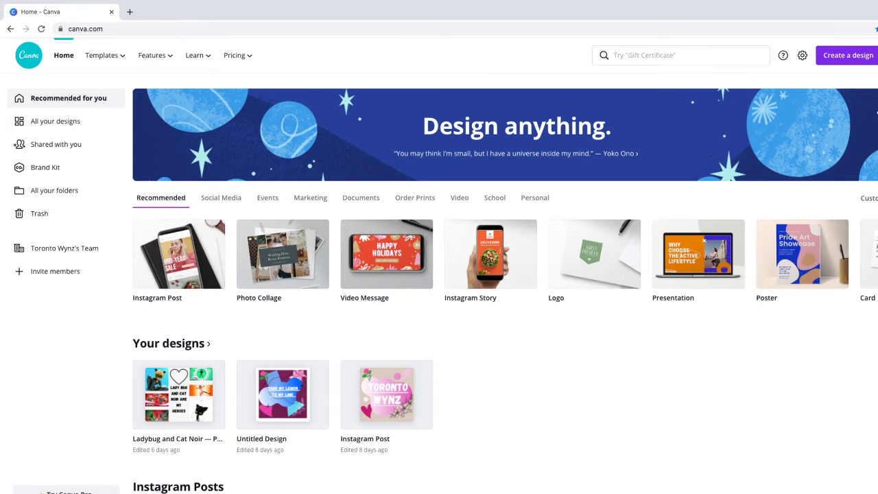
# Step: Look through the recommended design types and create a blank Instagram Post design
pyautogui.hscroll(10, 505, 261)
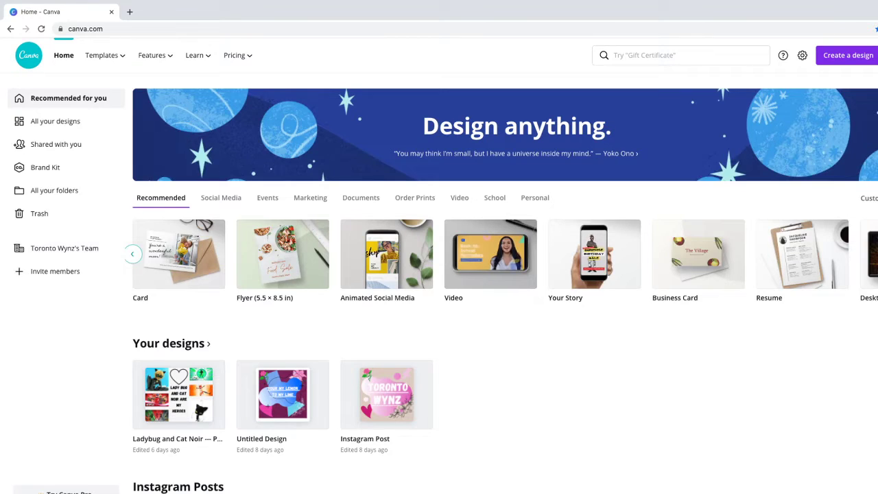
pyautogui.click(132, 253)
pyautogui.click(283, 254)
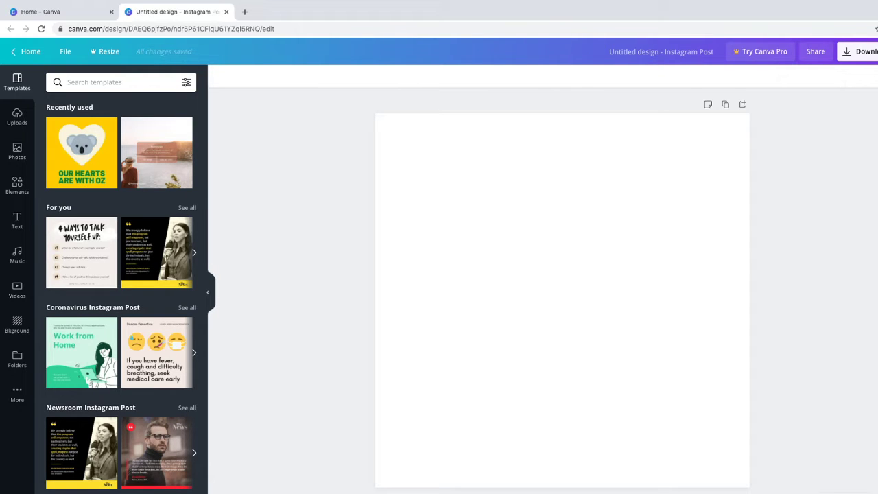
# Step: Rename the untitled design as "Instagram Post - Trail"
pyautogui.click(662, 52)
pyautogui.press('BackSpace')
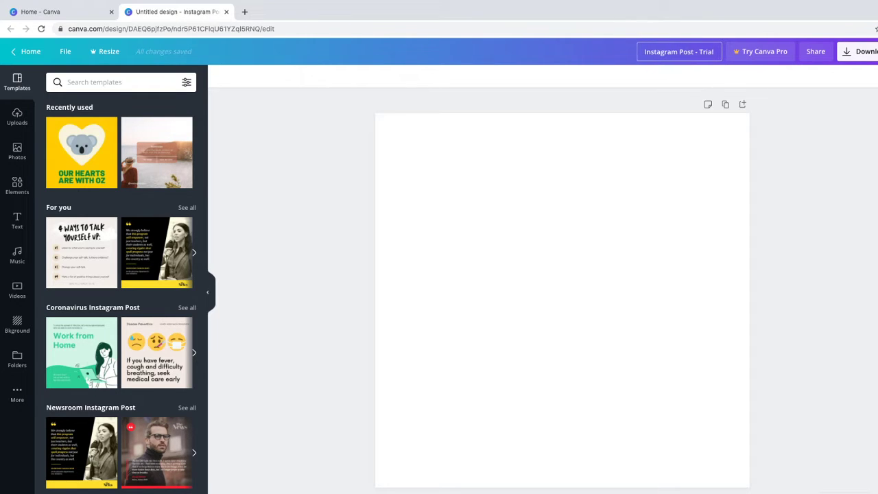
pyautogui.write('ail')
pyautogui.press('Return')
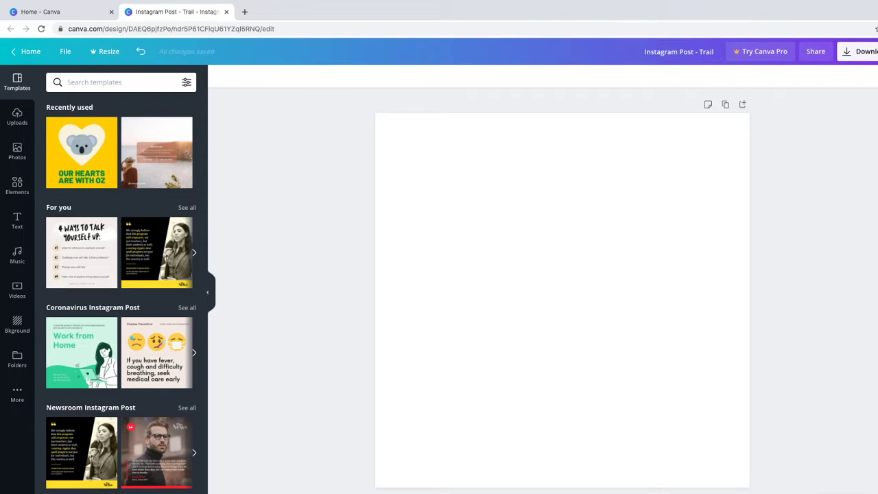
pyautogui.click(562, 300)
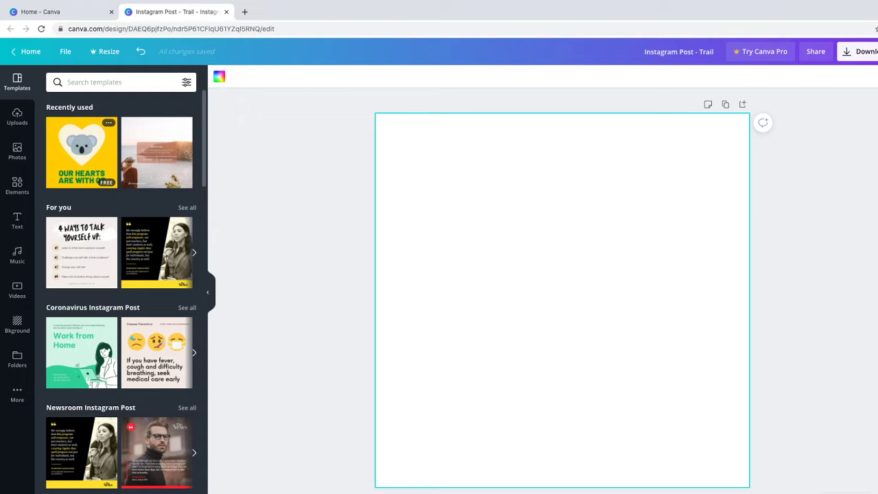
# Step: Search the home page for "instagram post" templates and open the green Ramadan Kareem template as a design
pyautogui.click(61, 11)
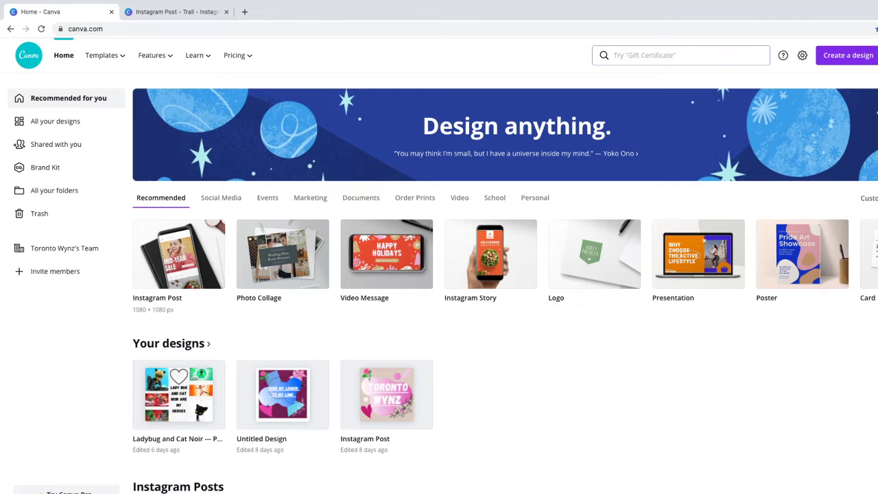
pyautogui.click(681, 55)
pyautogui.click(637, 94)
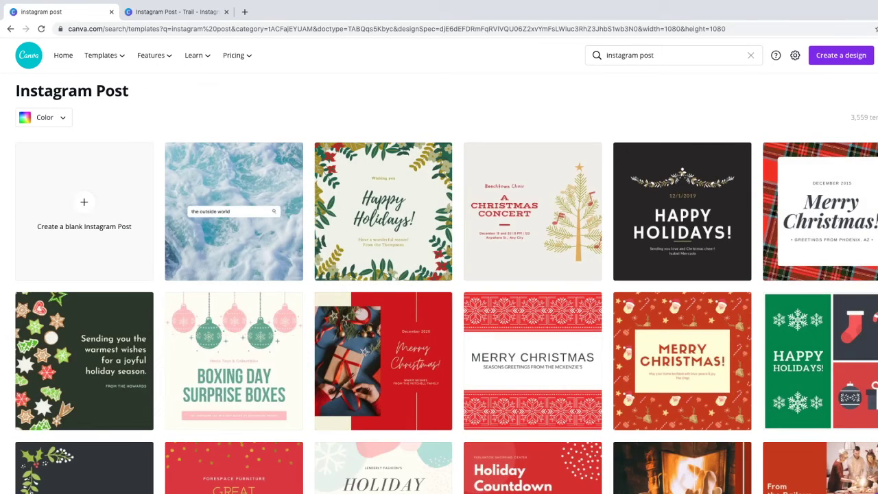
pyautogui.scroll(-8, 274, 343)
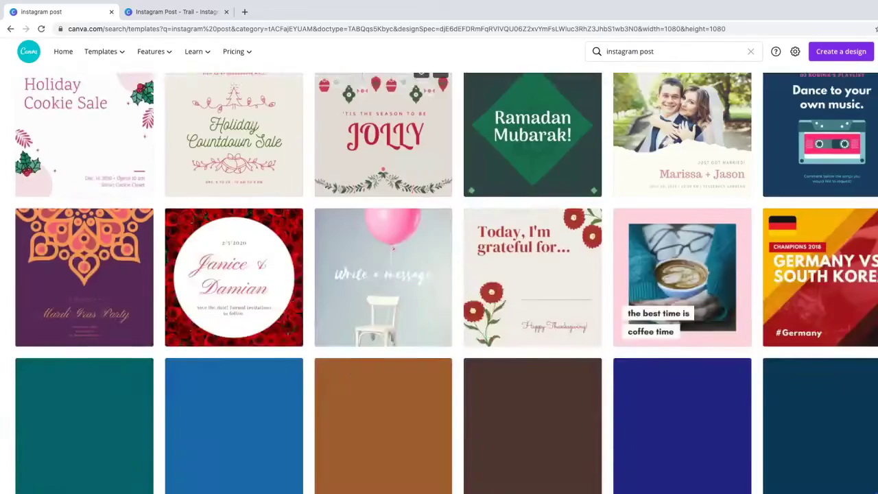
pyautogui.scroll(-12, 439, 281)
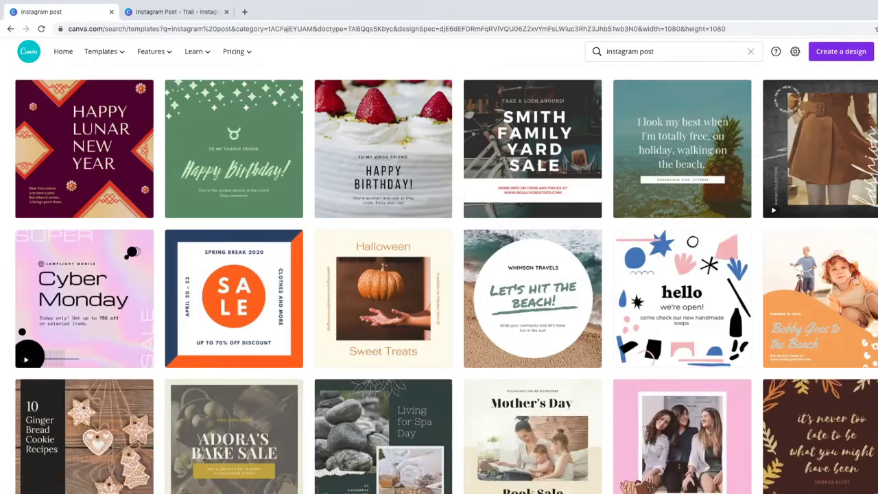
pyautogui.scroll(5, 84, 329)
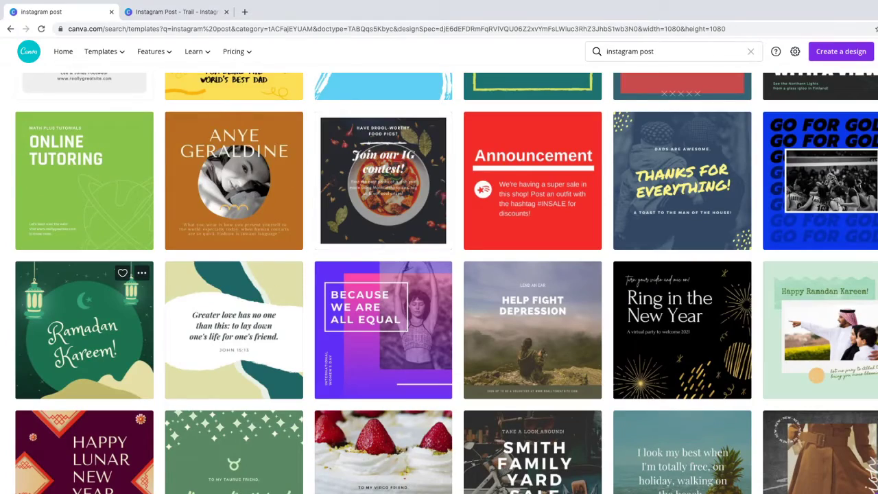
pyautogui.click(84, 330)
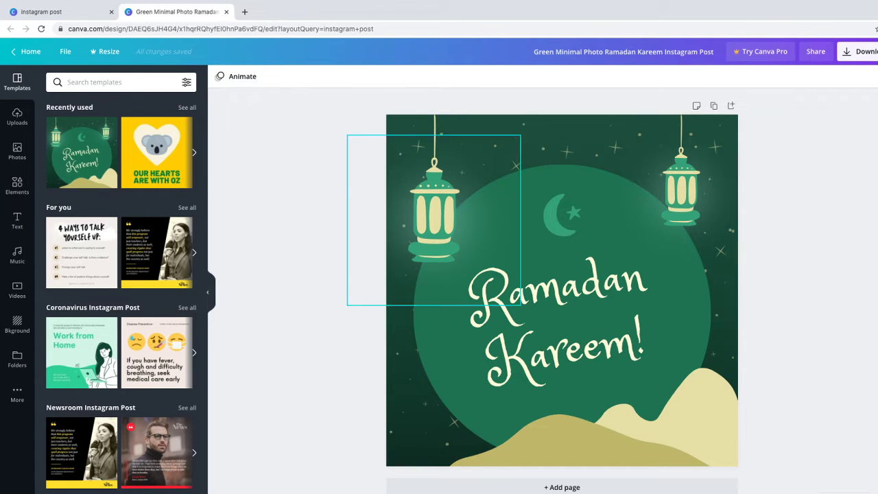
# Step: Look through more of the Instagram post template results and return to the Ramadan Kareem design
pyautogui.click(59, 11)
pyautogui.scroll(4, 233, 412)
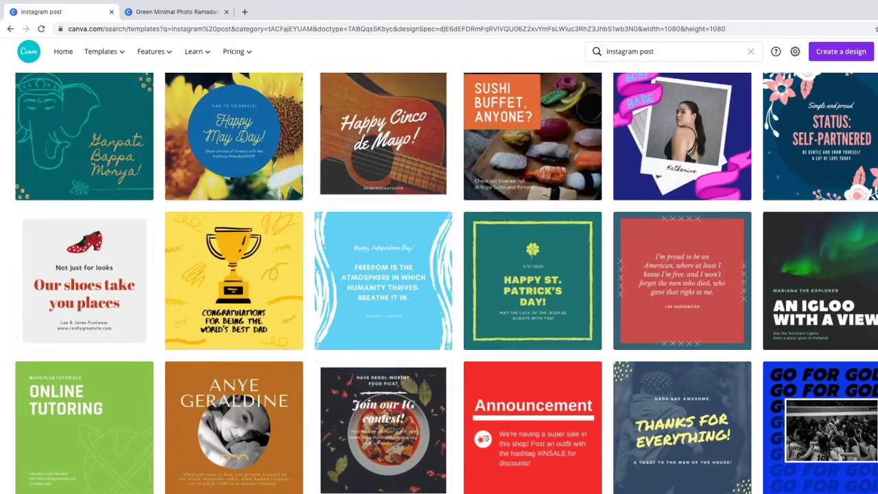
pyautogui.scroll(5, 533, 412)
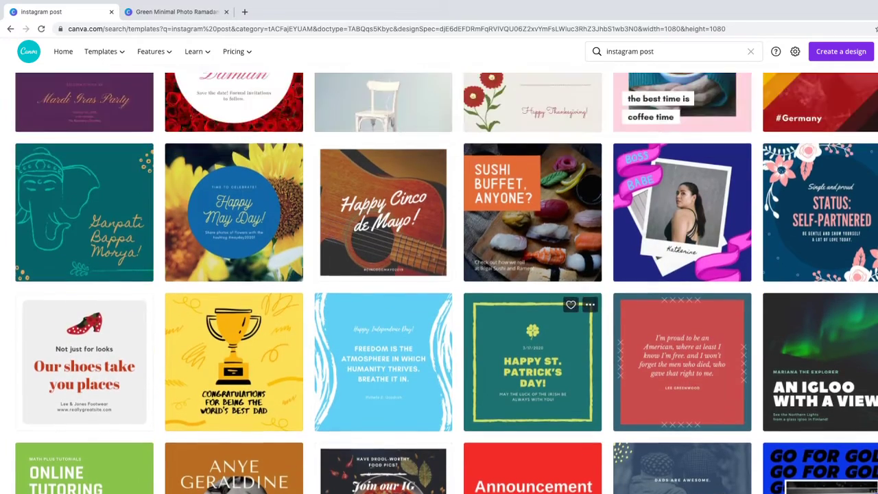
pyautogui.scroll(4, 532, 357)
pyautogui.scroll(-2, 532, 357)
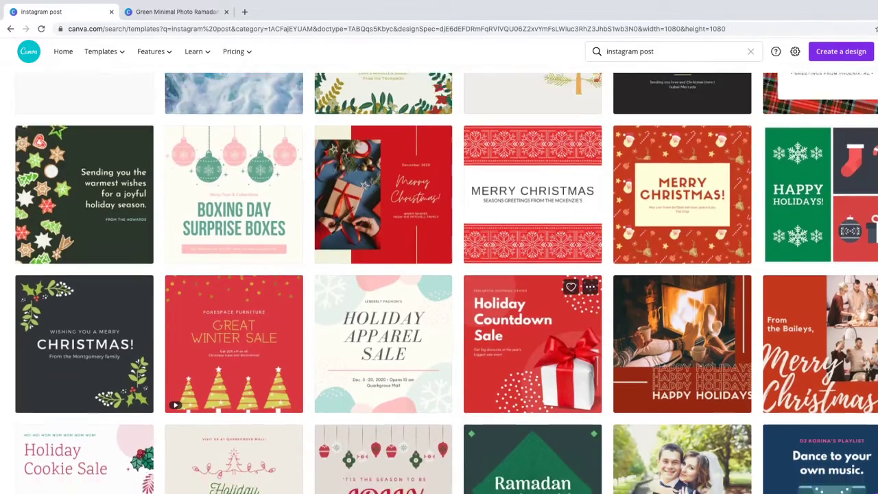
pyautogui.scroll(4, 532, 371)
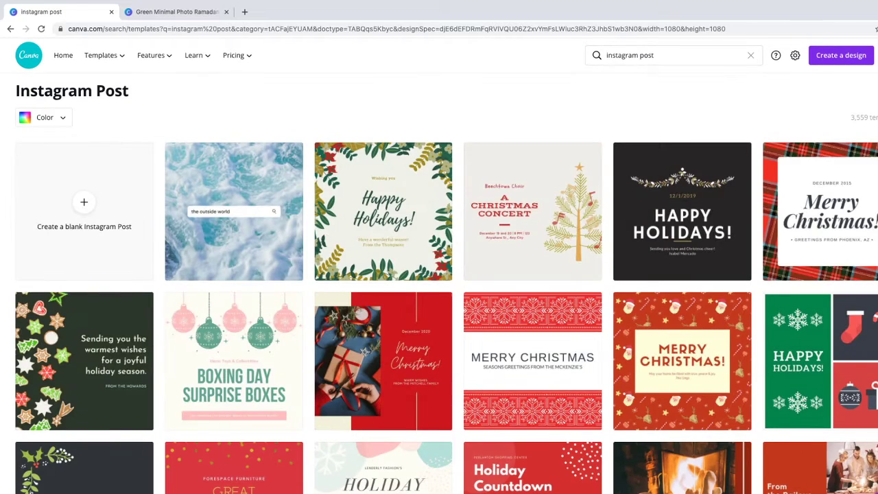
pyautogui.hotkey('ctrl', 'Tab')
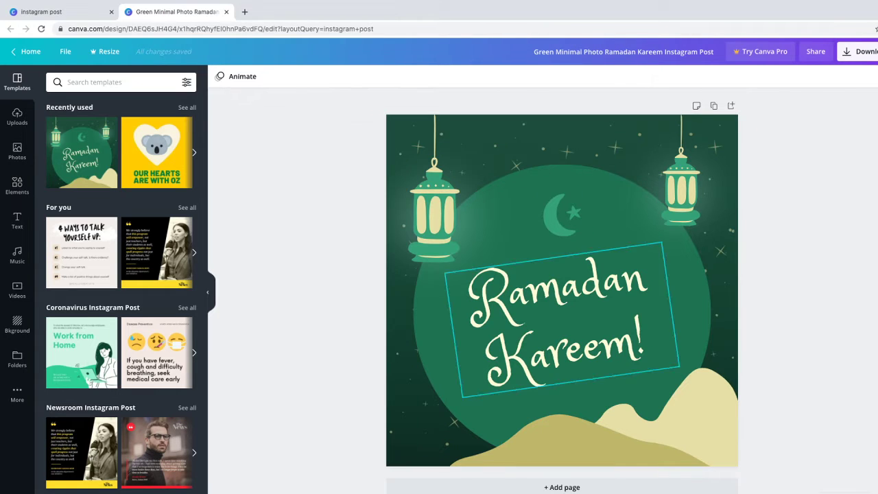
# Step: Look through the editor's uploads, photos, elements, text, music, videos, backgrounds, folders and further content, returning to the templates
pyautogui.click(17, 116)
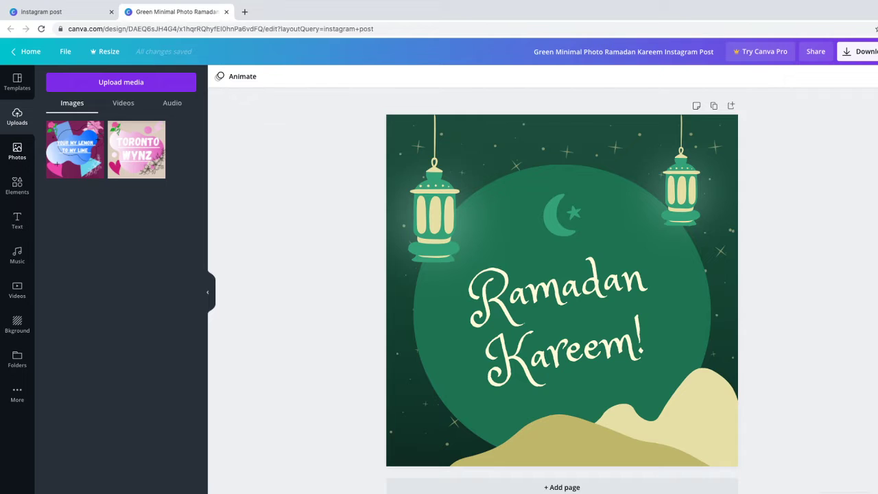
pyautogui.click(18, 151)
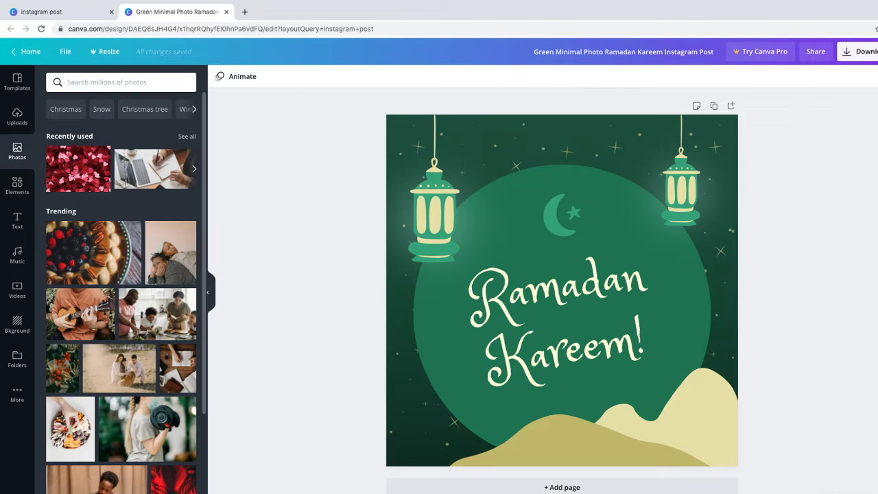
pyautogui.click(17, 186)
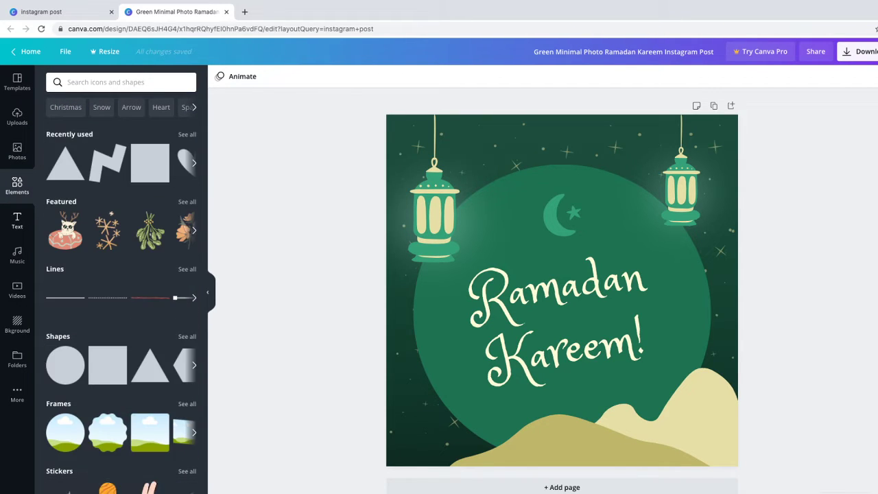
pyautogui.click(17, 219)
pyautogui.click(17, 254)
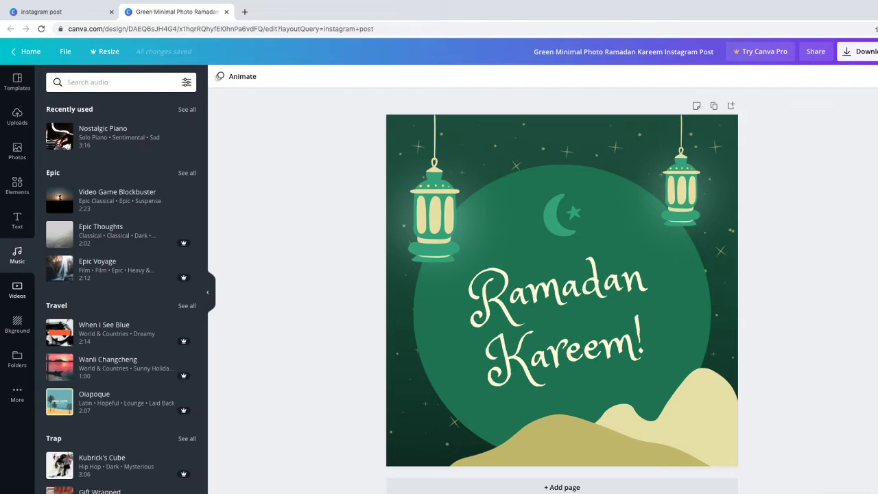
pyautogui.click(17, 289)
pyautogui.click(17, 323)
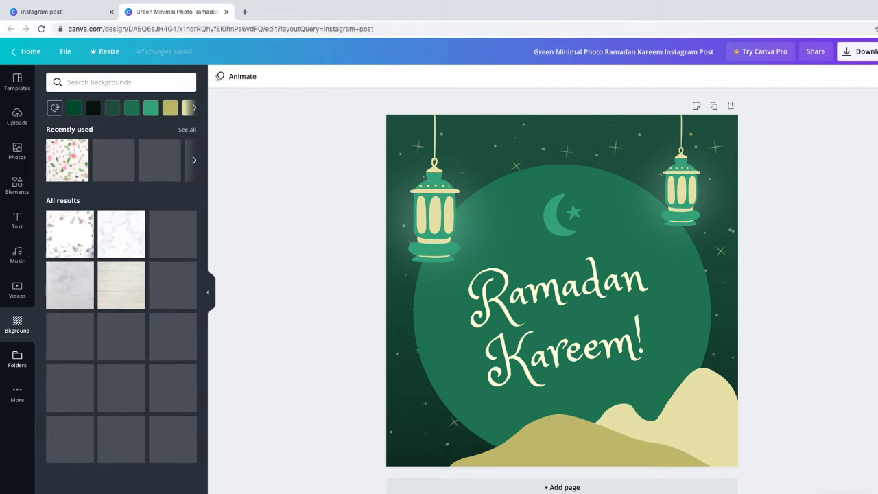
pyautogui.click(17, 359)
pyautogui.click(17, 394)
pyautogui.click(18, 83)
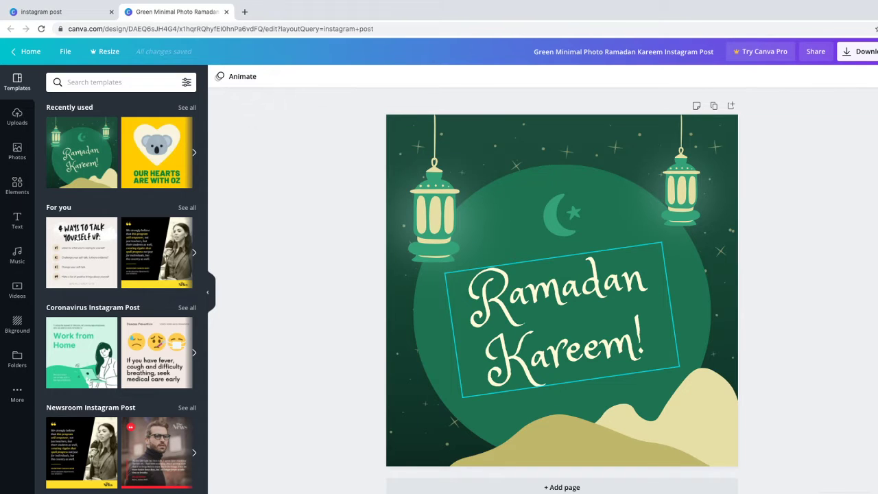
# Step: Rotate the "Ramadan Kareem!" text until it is level, and try moving the light sand dune, undoing that move
pyautogui.click(562, 320)
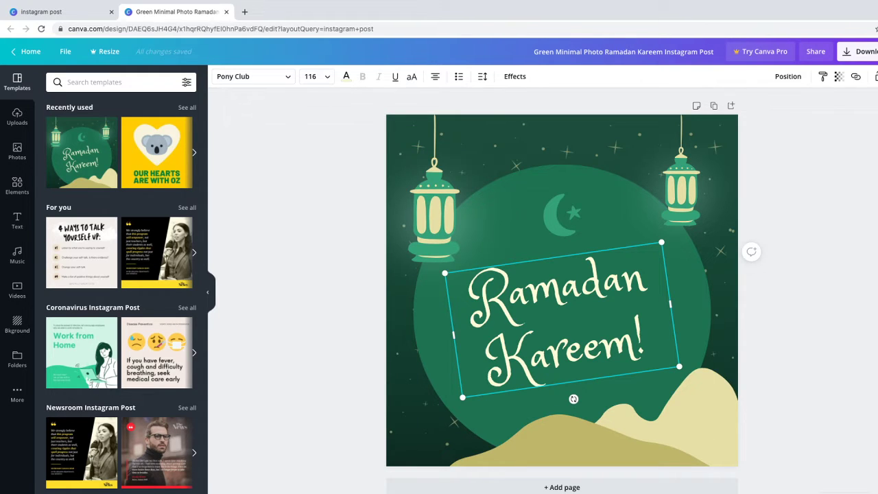
pyautogui.moveTo(574, 399); pyautogui.dragTo(562, 400)
pyautogui.moveTo(686, 405); pyautogui.dragTo(667, 400)
pyautogui.moveTo(625, 412); pyautogui.dragTo(636, 361)
pyautogui.click(141, 51)
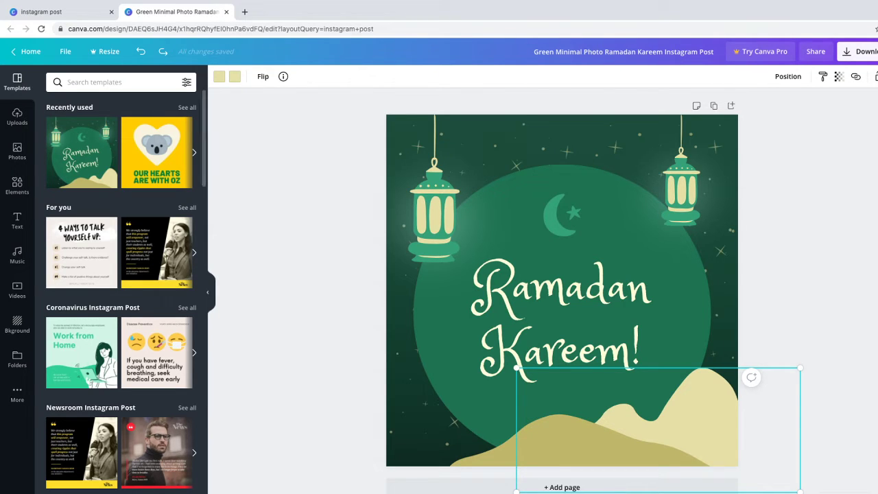
pyautogui.press('Escape')
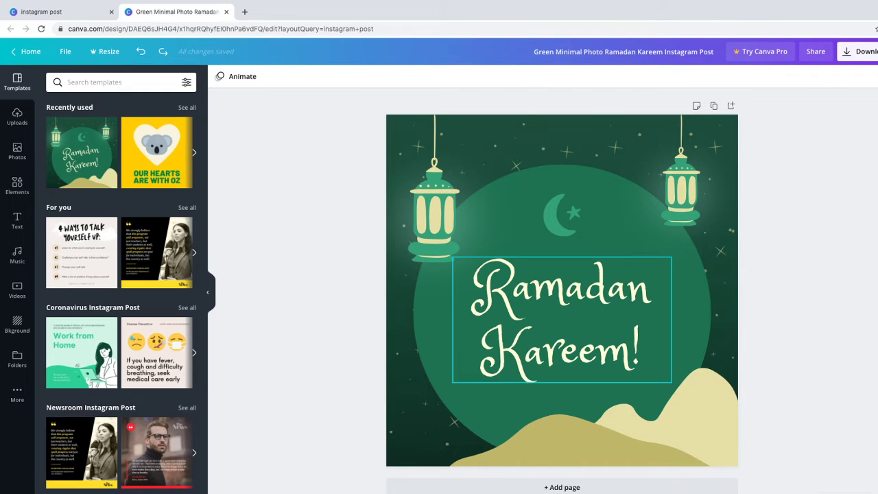
# Step: Examine the template's separate elements one by one, including the lantern glow, large circle, lanterns, dark dune and star background
pyautogui.moveTo(347, 135); pyautogui.dragTo(520, 305)
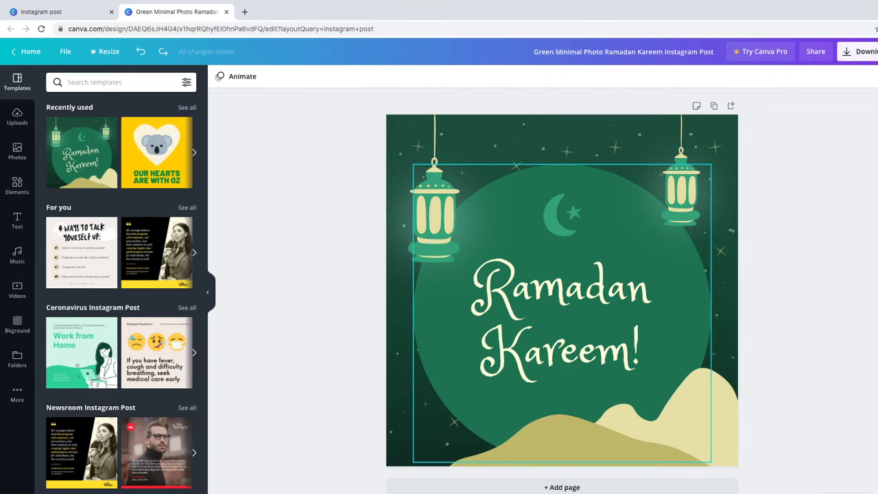
pyautogui.click(562, 398)
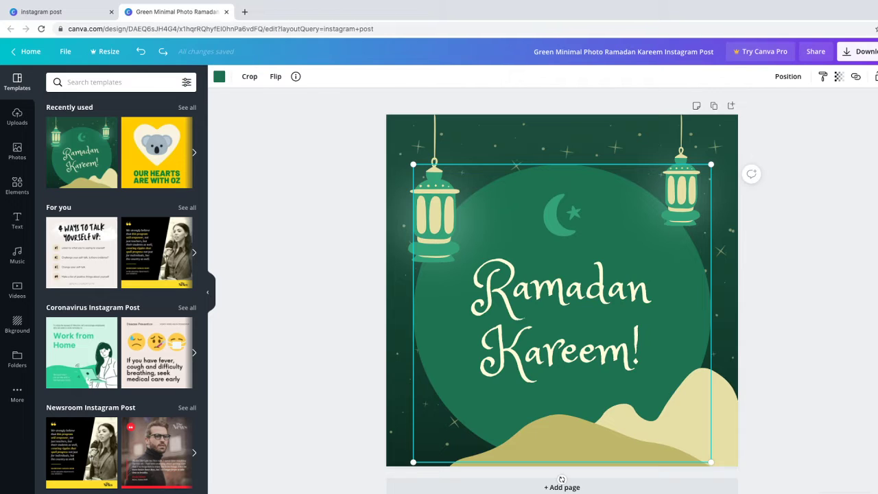
pyautogui.press('Escape')
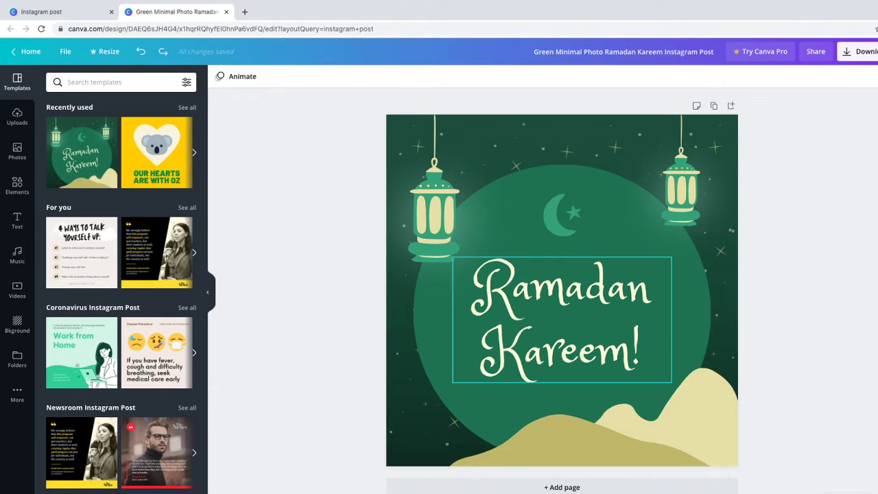
pyautogui.click(434, 219)
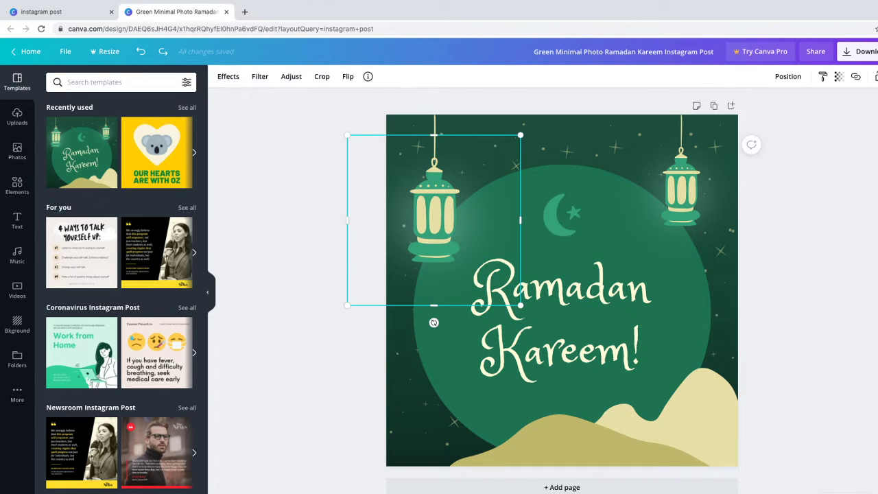
pyautogui.press('Escape')
pyautogui.click(680, 192)
pyautogui.press('Escape')
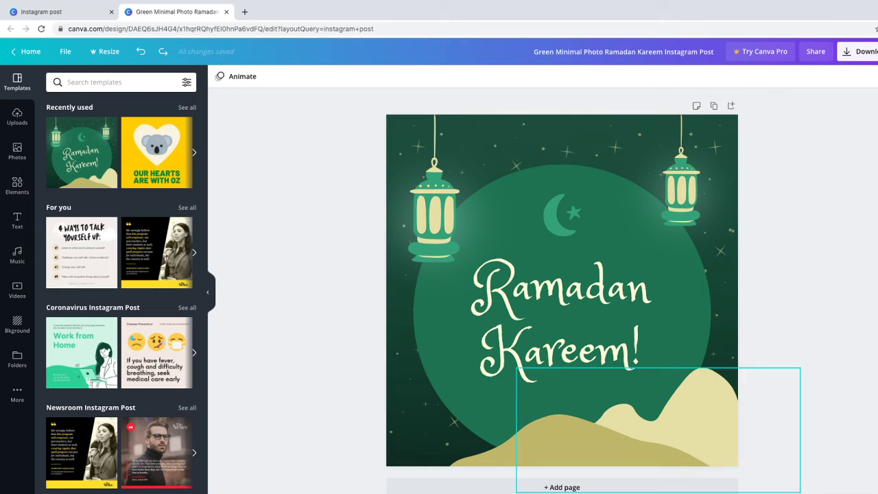
pyautogui.click(578, 461)
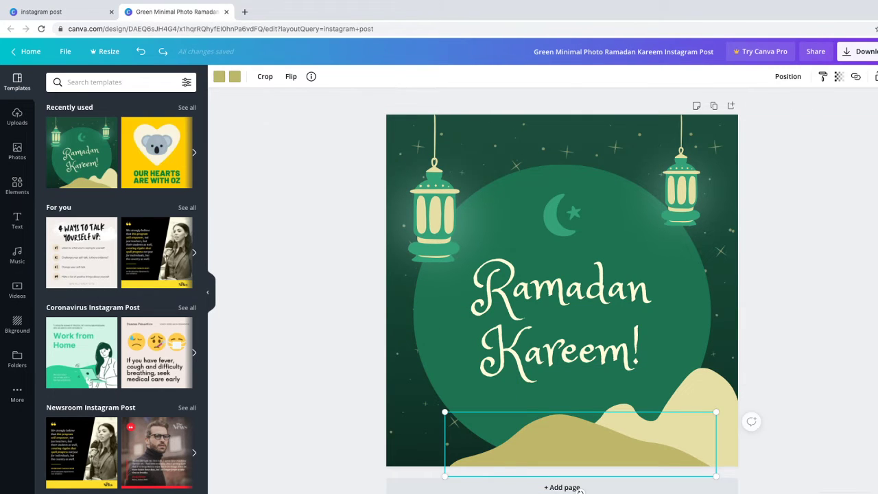
pyautogui.press('Escape')
pyautogui.click(720, 309)
pyautogui.press('Escape')
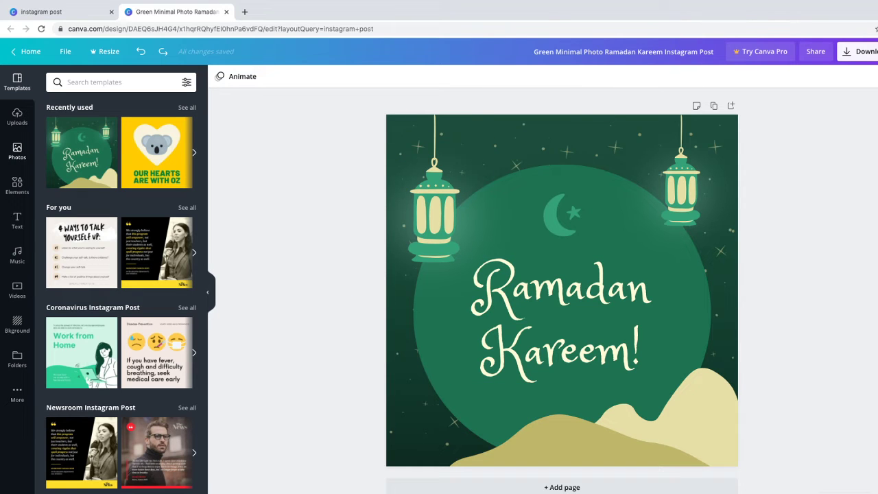
# Step: Open the photo library and delete the large green circle and both sand dunes from the design
pyautogui.click(17, 151)
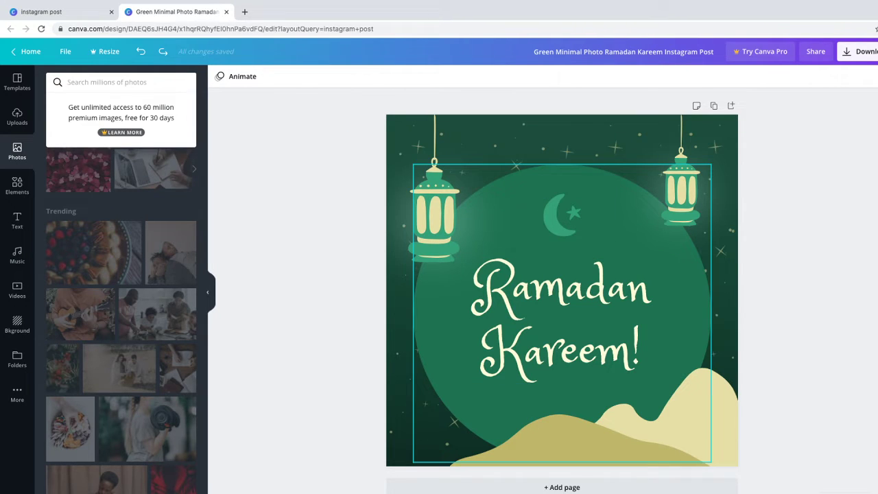
pyautogui.click(562, 398)
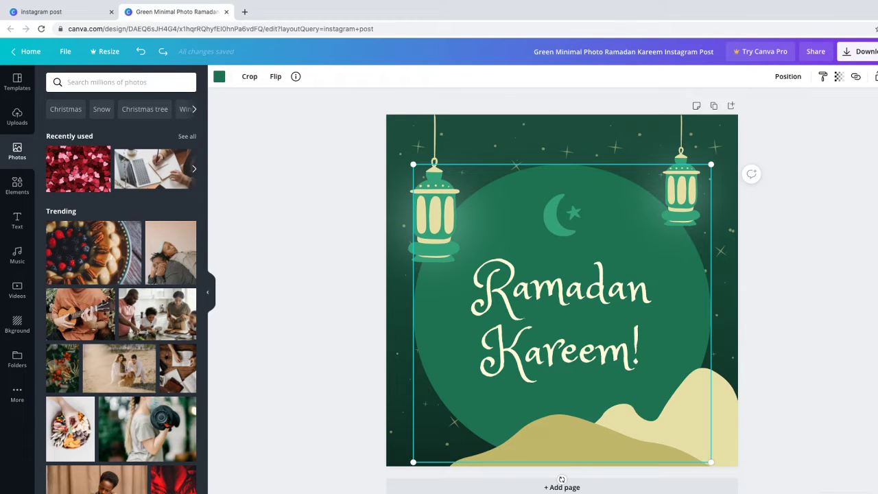
pyautogui.press('Delete')
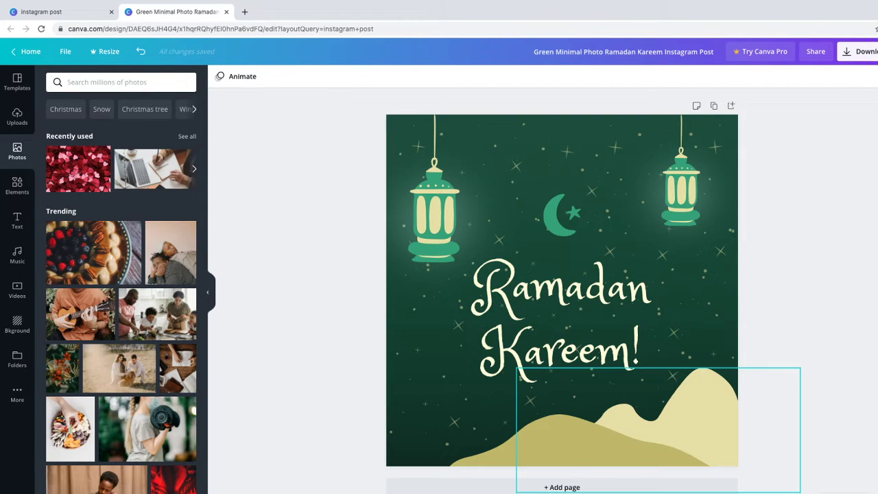
pyautogui.click(617, 439)
pyautogui.press('Delete')
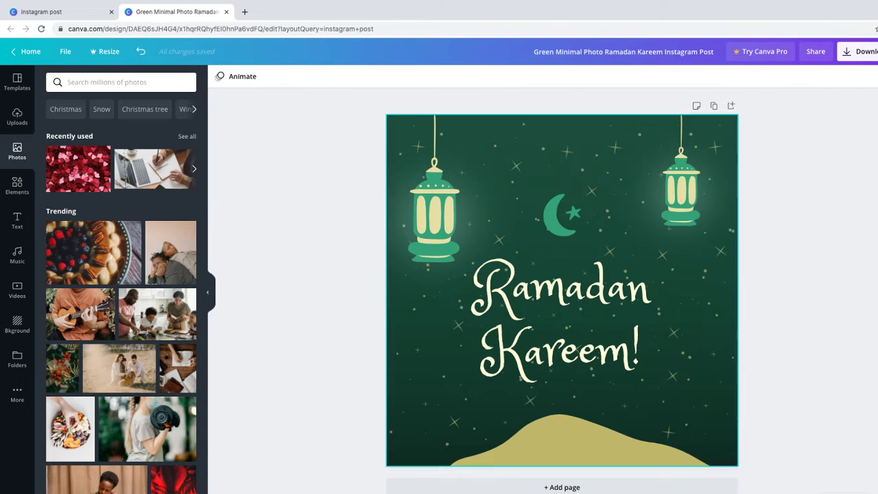
pyautogui.click(580, 453)
pyautogui.press('Delete')
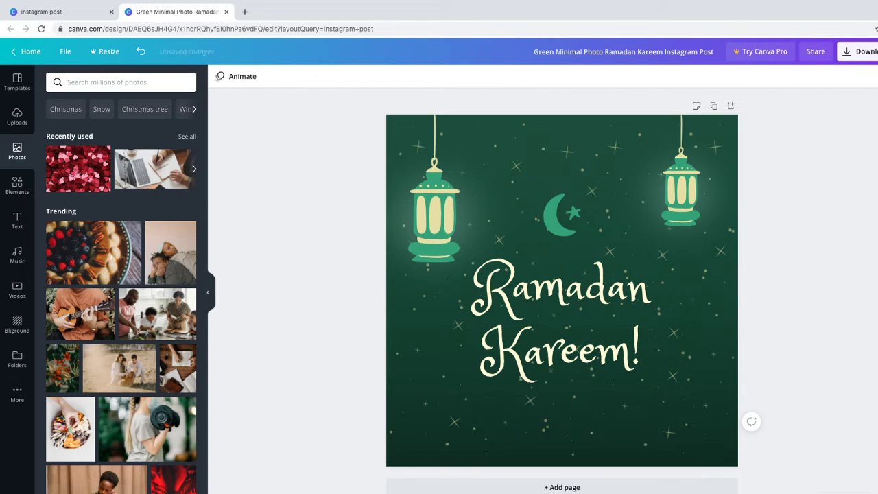
# Step: Delete both hanging lanterns and the crescent moon with its star from the design
pyautogui.click(680, 199)
pyautogui.press('Delete')
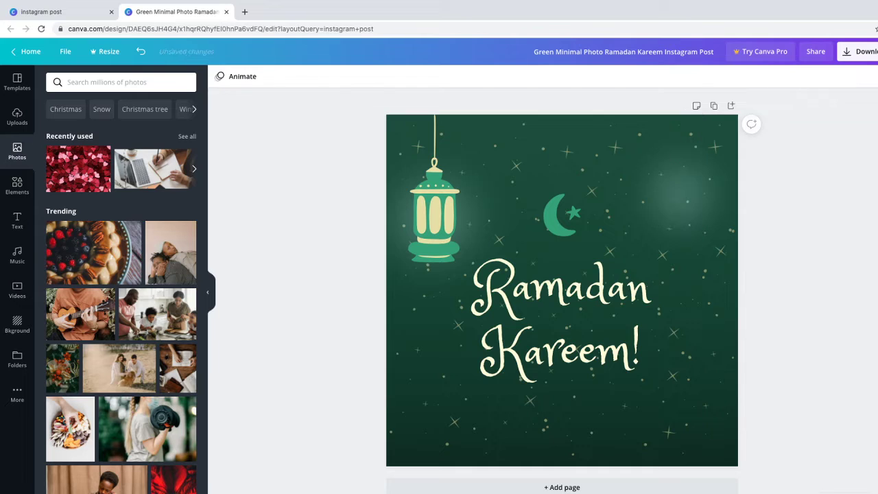
pyautogui.click(562, 216)
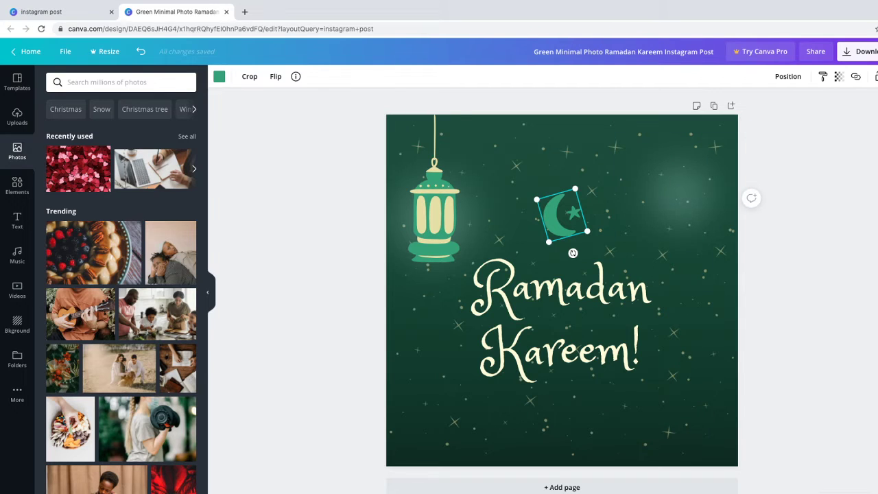
pyautogui.press('Delete')
pyautogui.click(434, 206)
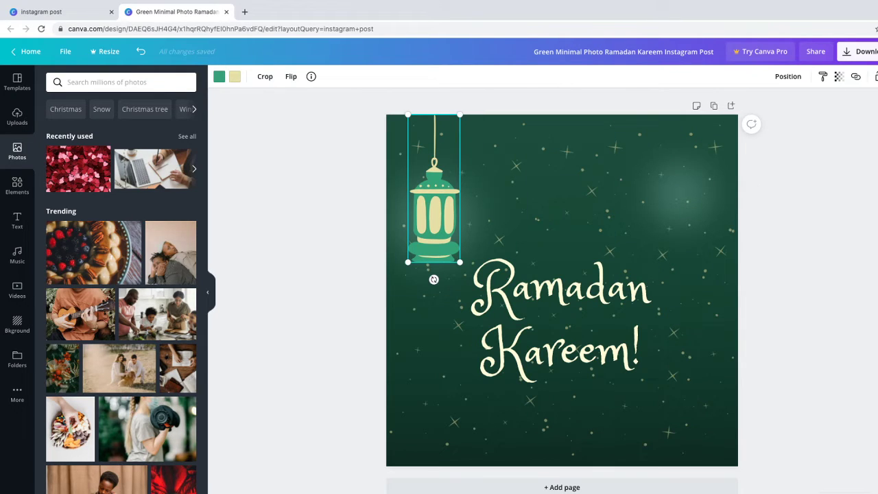
pyautogui.press('Delete')
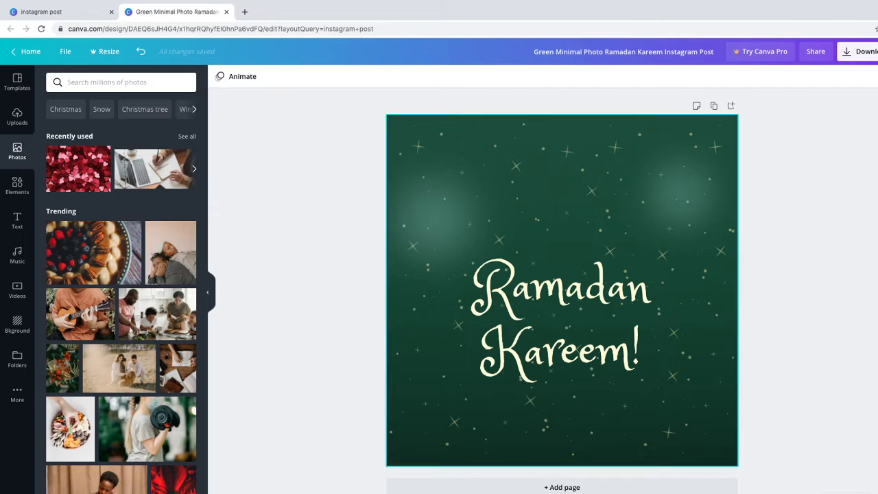
# Step: Delete the two soft light glows remaining where the lanterns hung
pyautogui.click(681, 194)
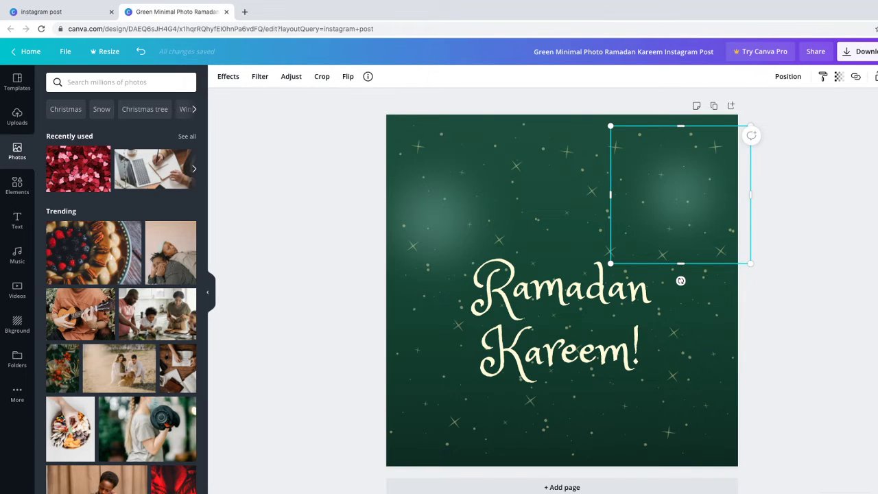
pyautogui.press('Delete')
pyautogui.click(433, 219)
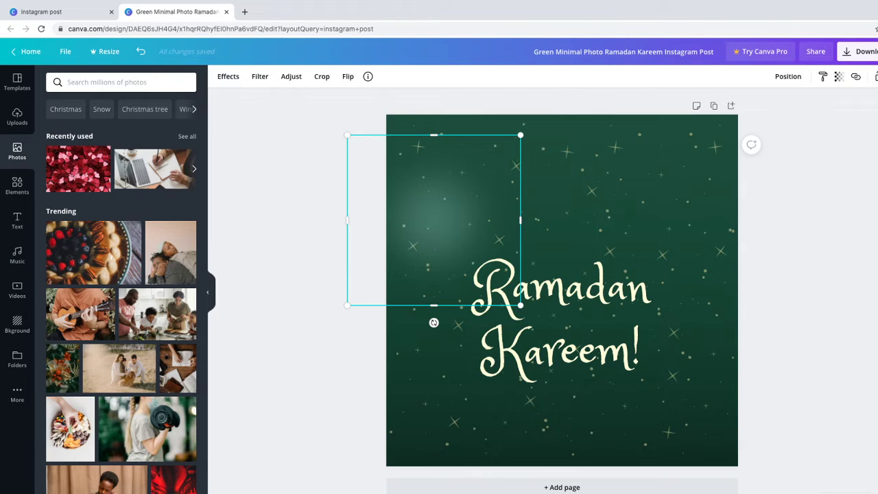
pyautogui.press('Delete')
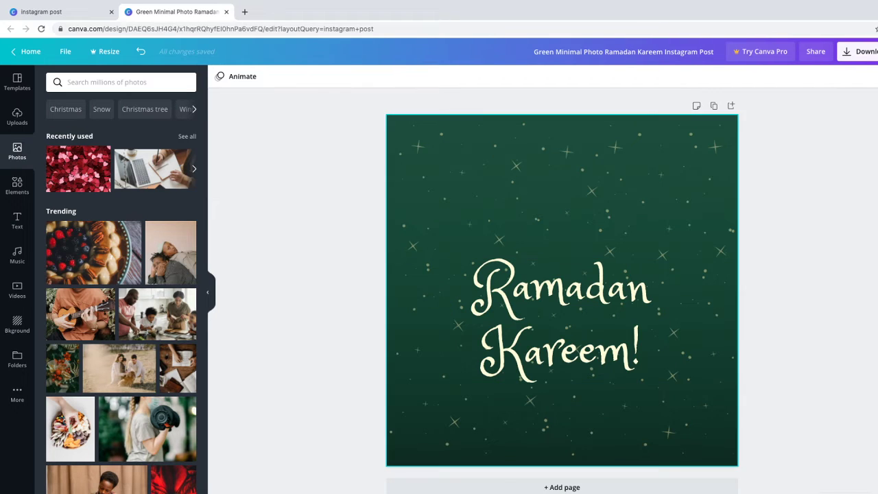
# Step: Delete the "Ramadan Kareem!" text, keeping the star pattern on the green background
pyautogui.click(696, 295)
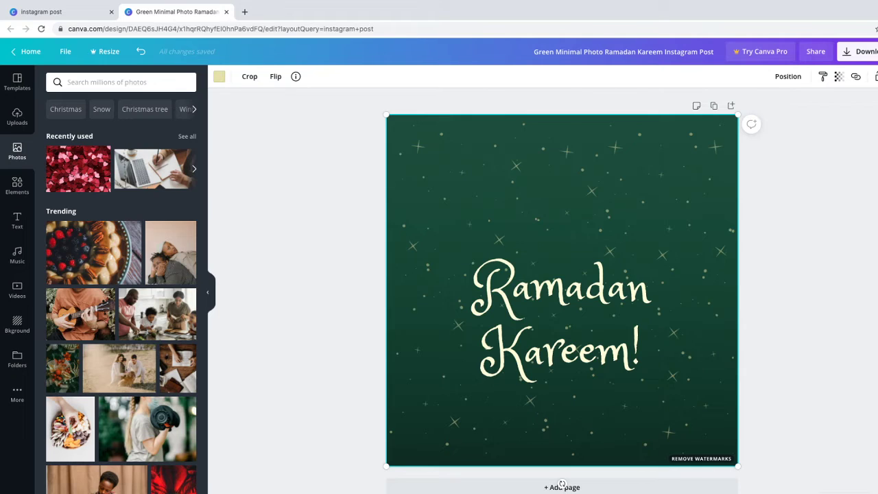
pyautogui.press('Escape')
pyautogui.click(562, 319)
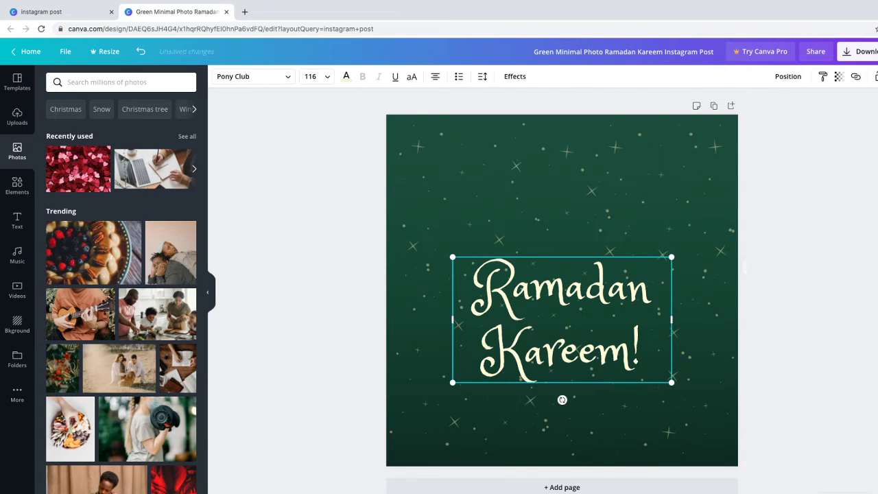
pyautogui.press('Delete')
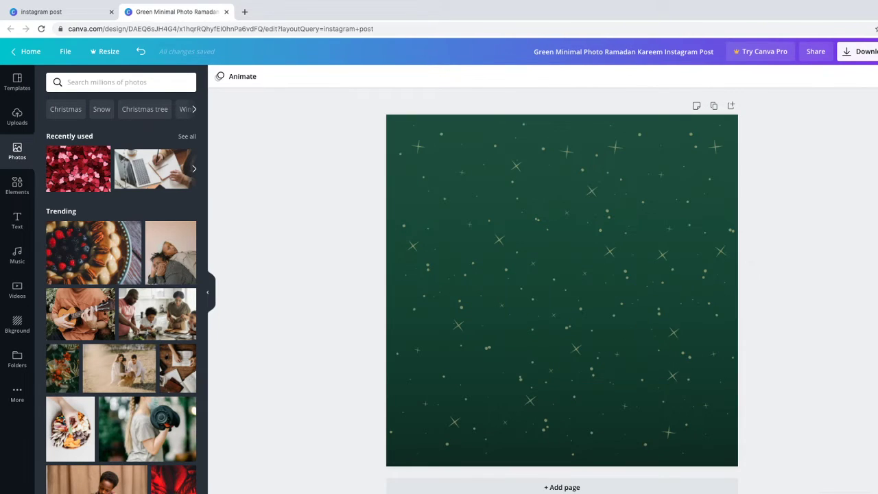
# Step: Search the photo library for "lantern" using the suggested term
pyautogui.click(121, 82)
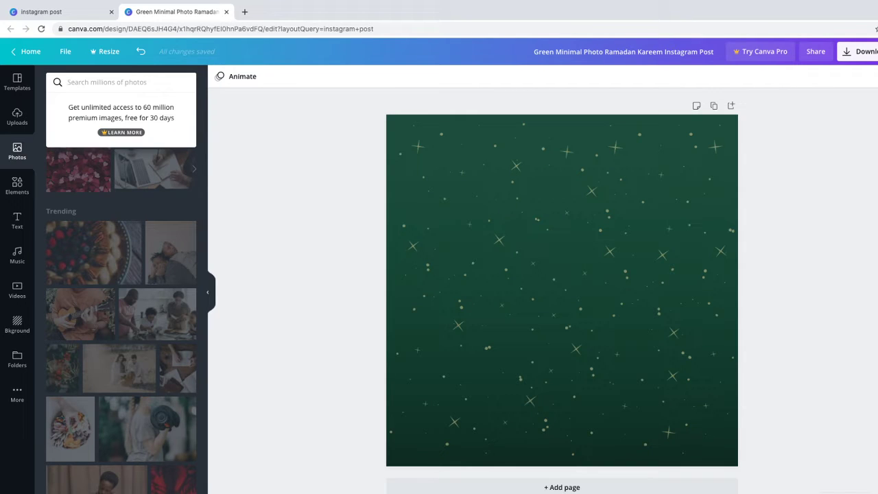
pyautogui.write('lan')
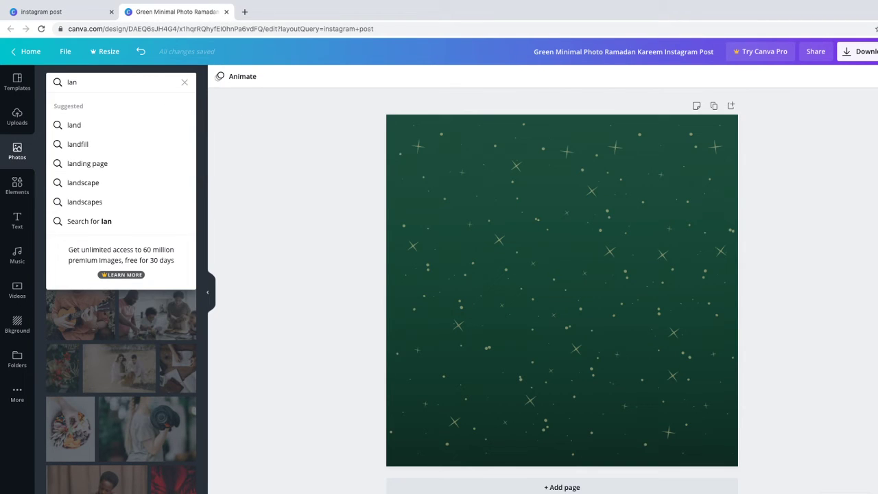
pyautogui.write('ter')
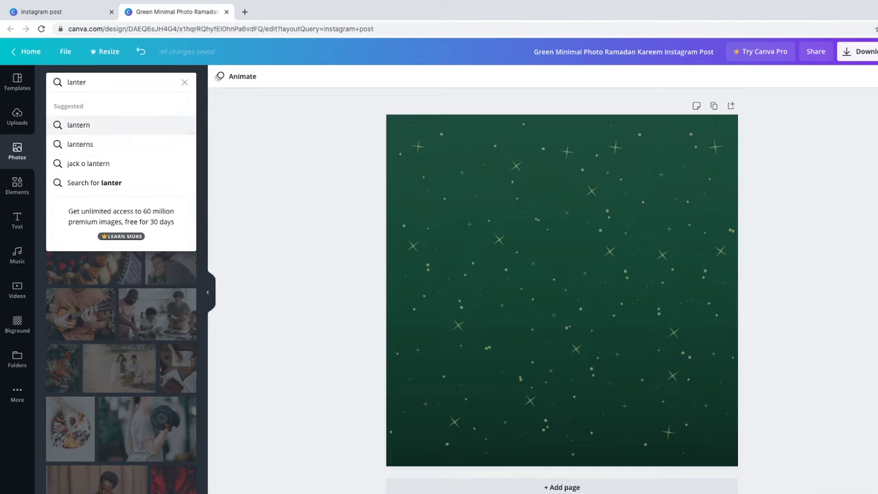
pyautogui.click(78, 125)
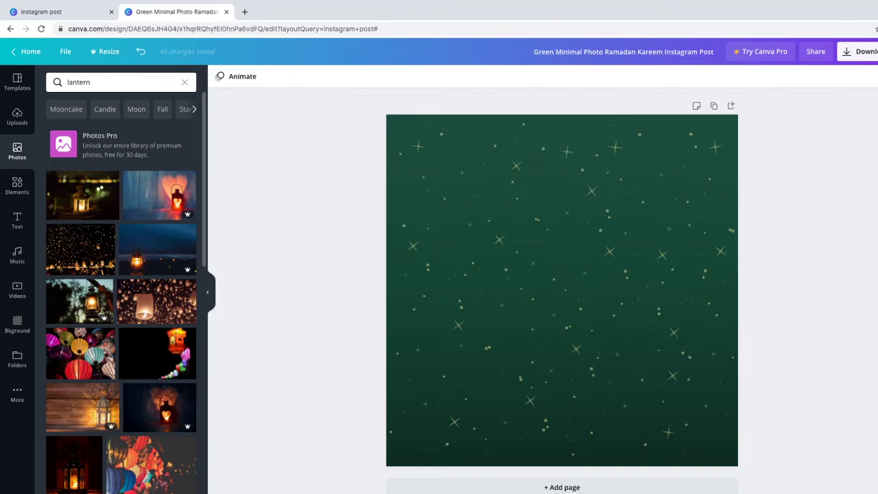
# Step: Look through the lantern photo results, and empty the photo search field
pyautogui.scroll(-5, 121, 295)
pyautogui.scroll(-10, 159, 316)
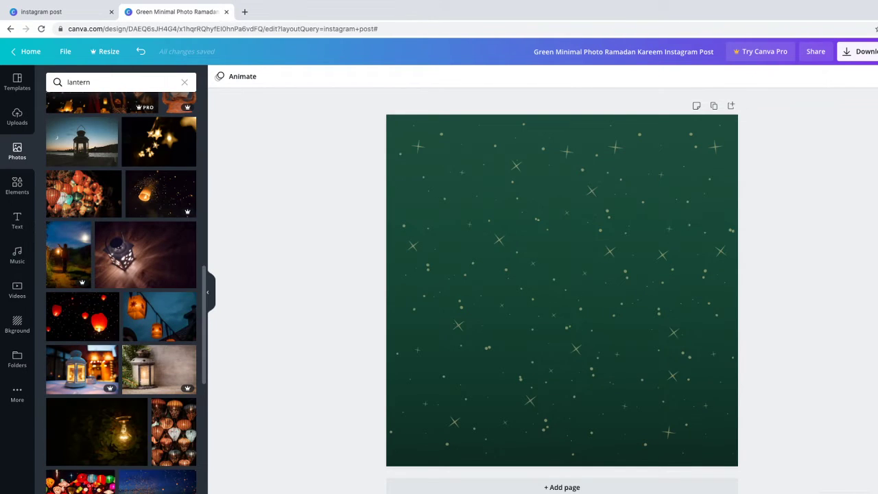
pyautogui.click(115, 82)
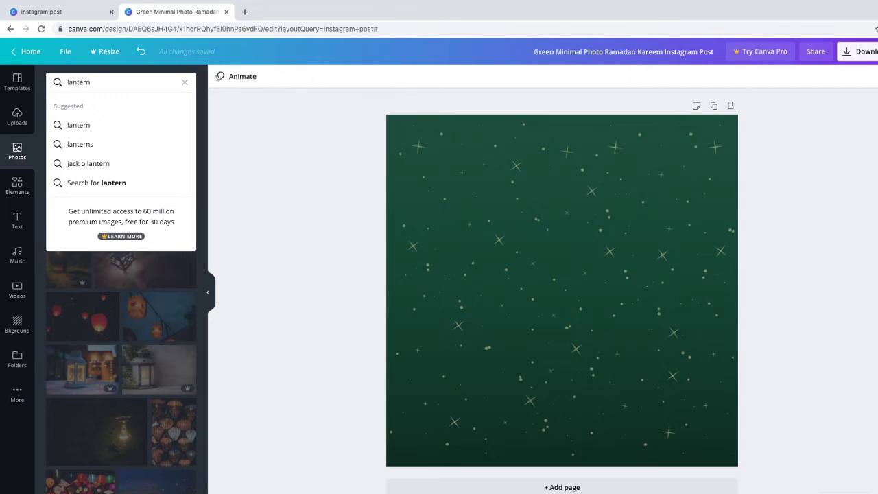
pyautogui.write('a')
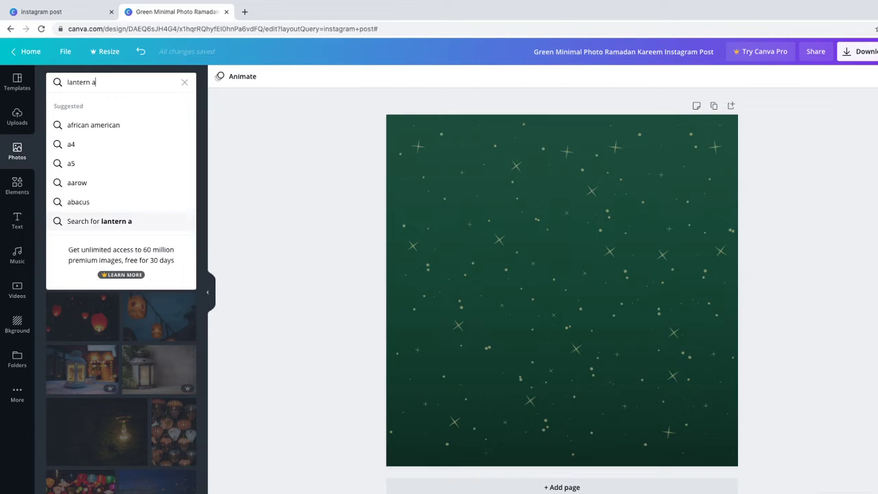
pyautogui.press('BackSpace')
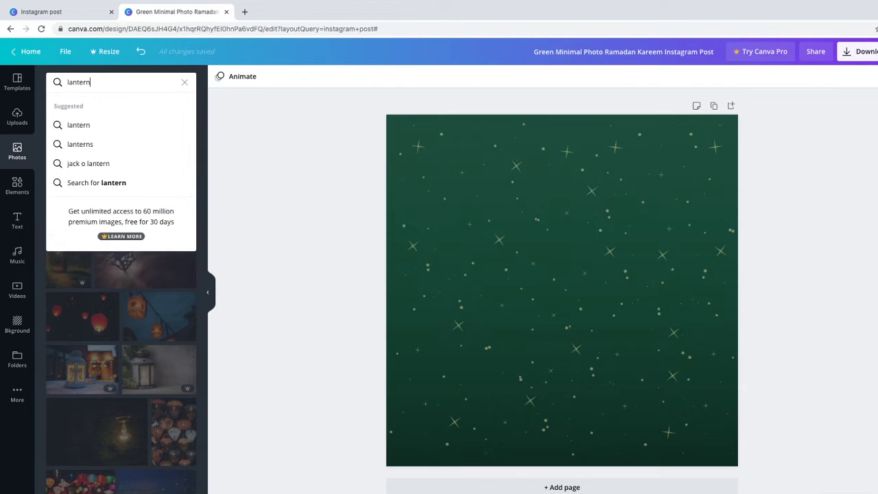
pyautogui.press('BackSpace')
pyautogui.press('BackSpace')
pyautogui.press('BackSpace')
pyautogui.press('BackSpace')
pyautogui.press('BackSpace')
pyautogui.press('BackSpace')
pyautogui.press('BackSpace')
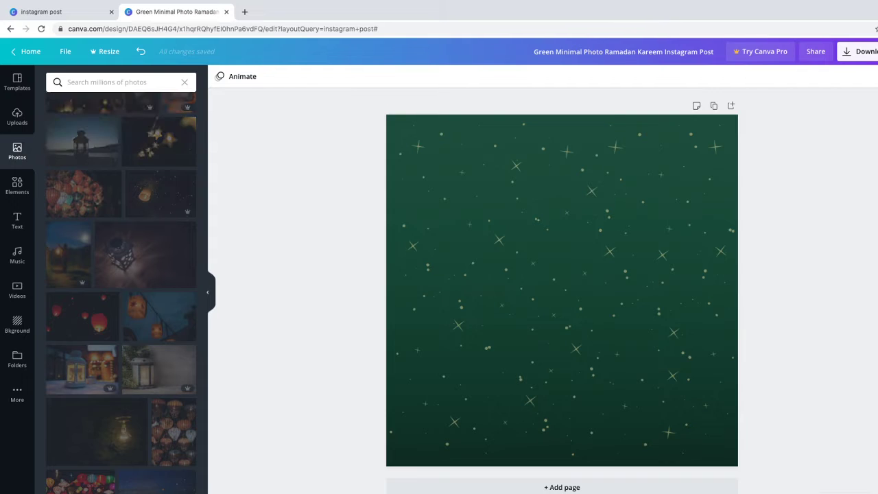
# Step: Try to search the Elements library for lanterns, entering "lan" as the search term
pyautogui.click(17, 185)
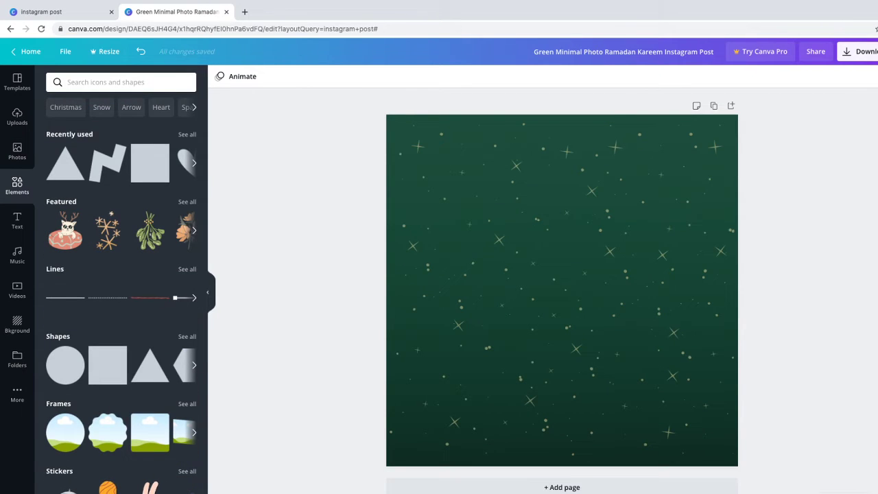
pyautogui.click(17, 151)
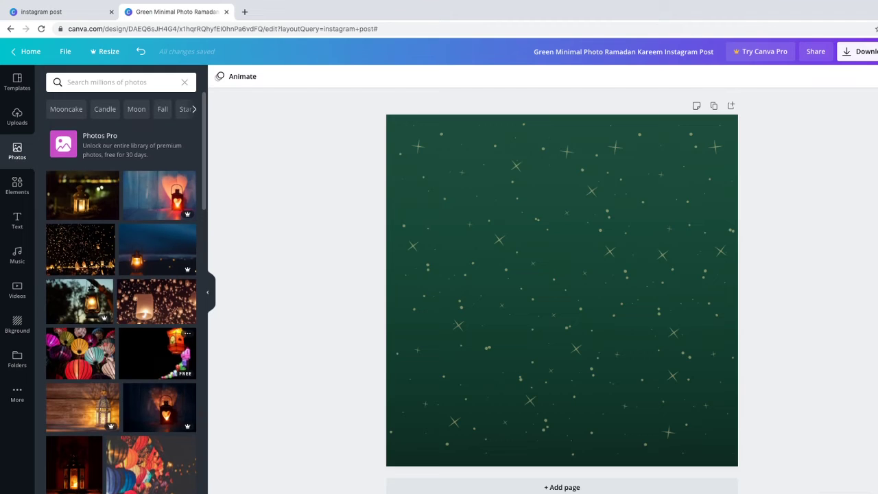
pyautogui.click(17, 185)
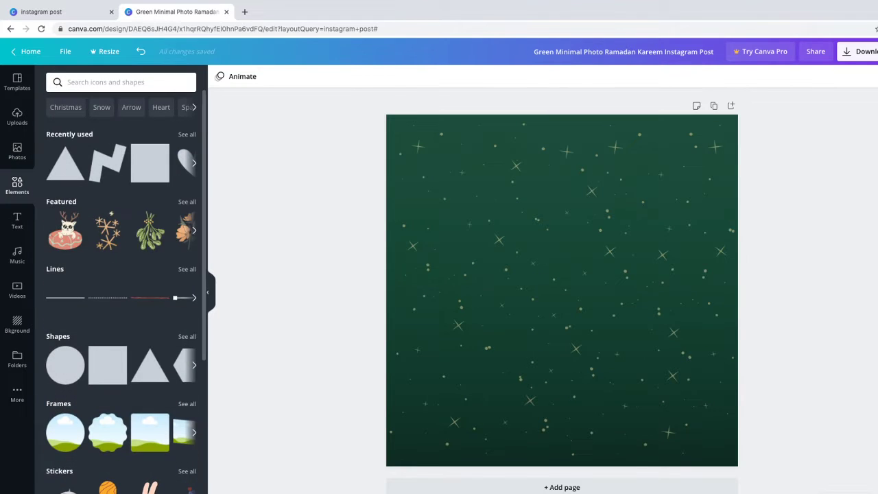
pyautogui.click(105, 82)
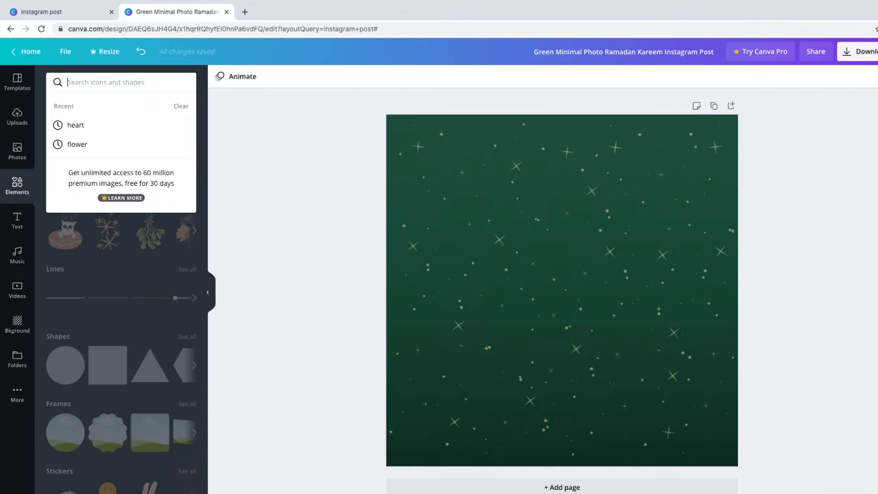
pyautogui.write('Isn')
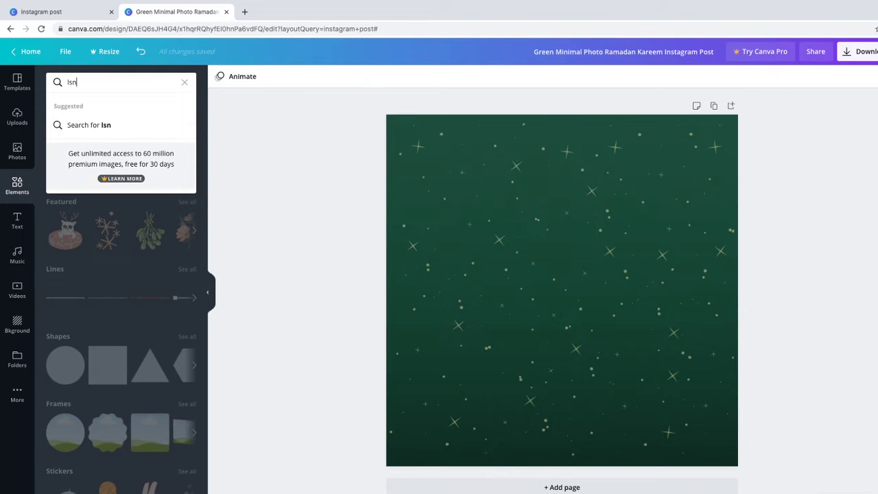
pyautogui.press('BackSpace')
pyautogui.press('BackSpace')
pyautogui.write('an')
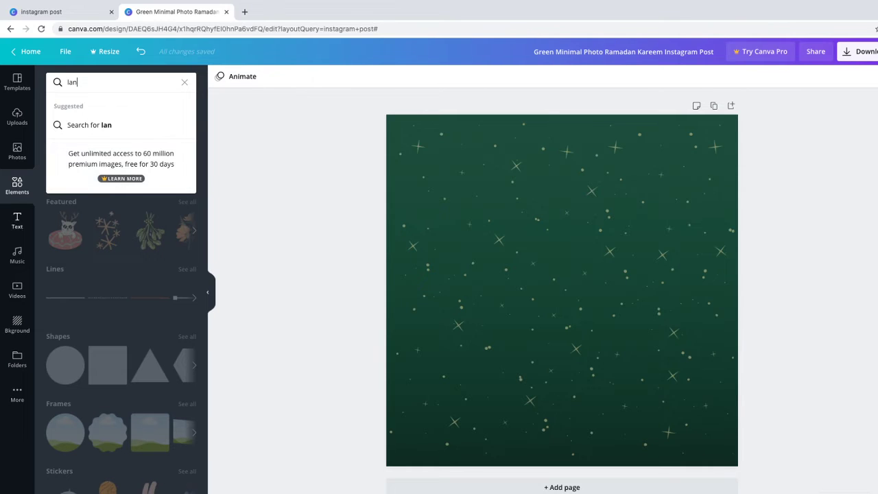
# Step: Try the free photo of the lit lantern from the Photos library on the design, and delete it
pyautogui.click(18, 185)
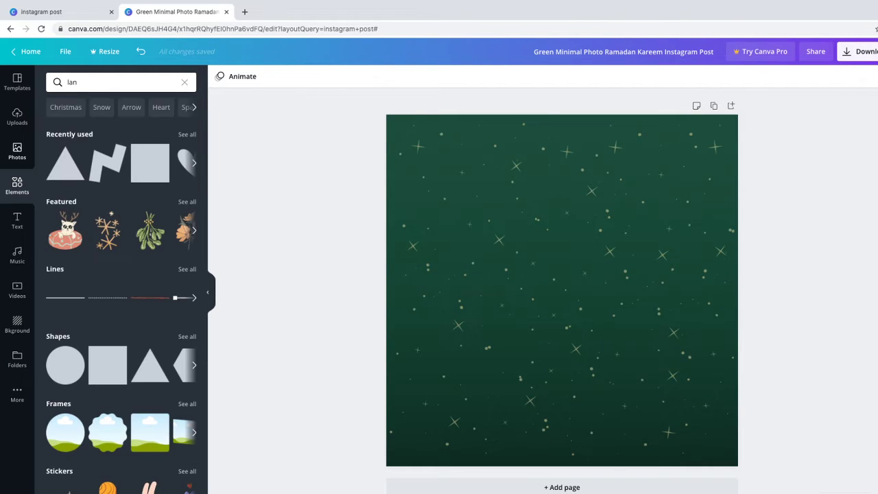
pyautogui.click(17, 151)
pyautogui.click(120, 81)
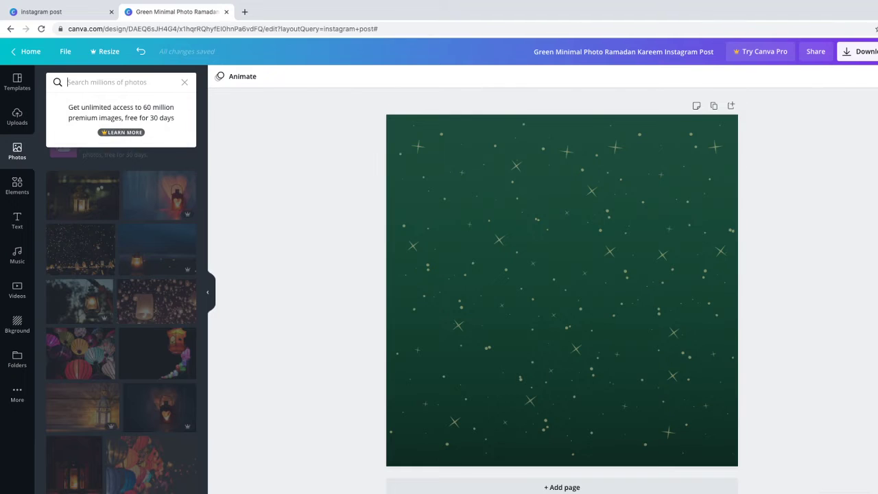
pyautogui.press('Escape')
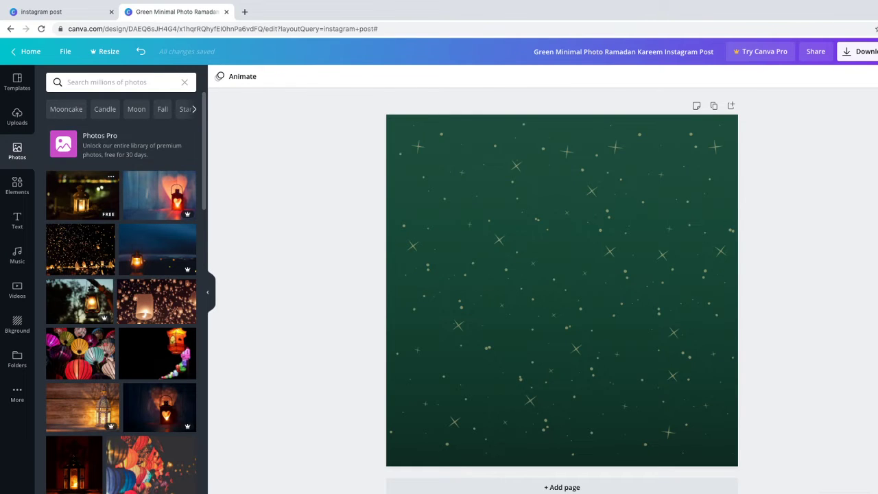
pyautogui.click(81, 195)
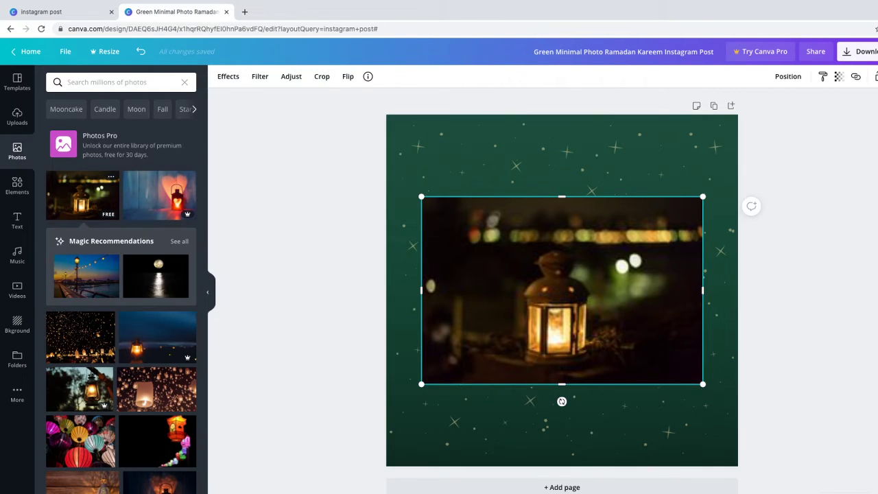
pyautogui.moveTo(562, 290); pyautogui.dragTo(566, 282)
pyautogui.moveTo(578, 317); pyautogui.dragTo(573, 318)
pyautogui.press('Delete')
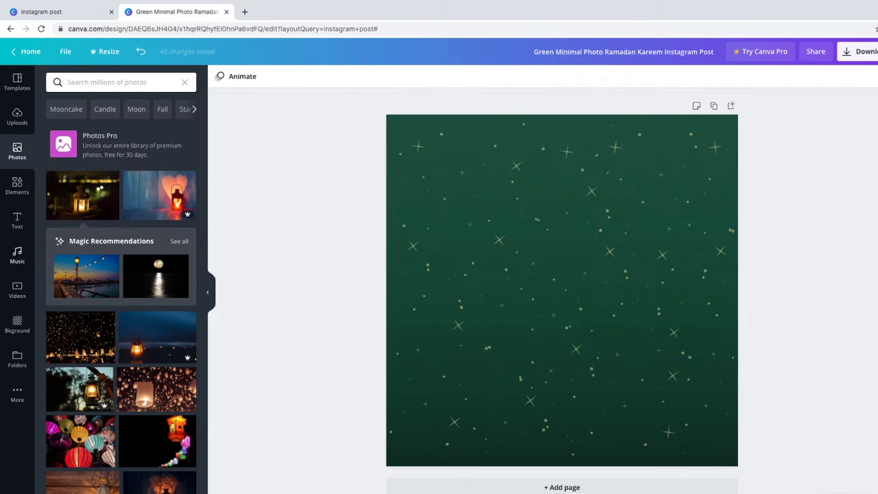
# Step: Clear the previous lantern search so the Photos library returns to its default selection
pyautogui.click(121, 81)
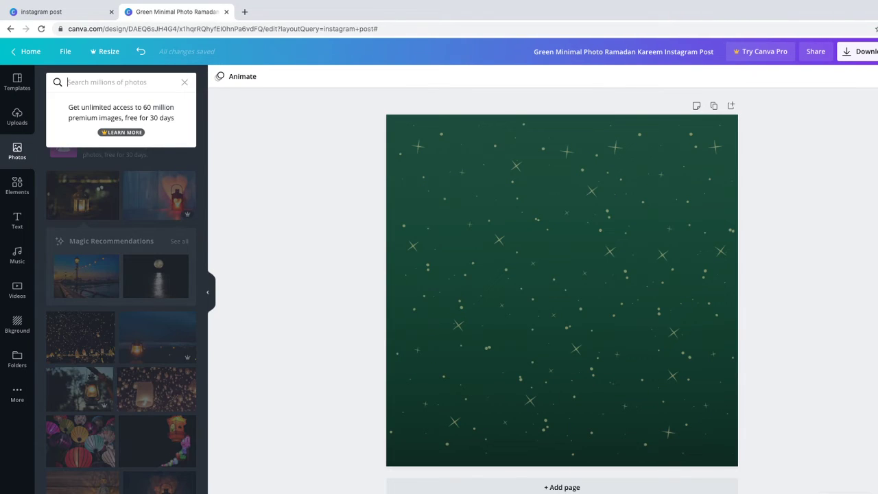
pyautogui.press('Escape')
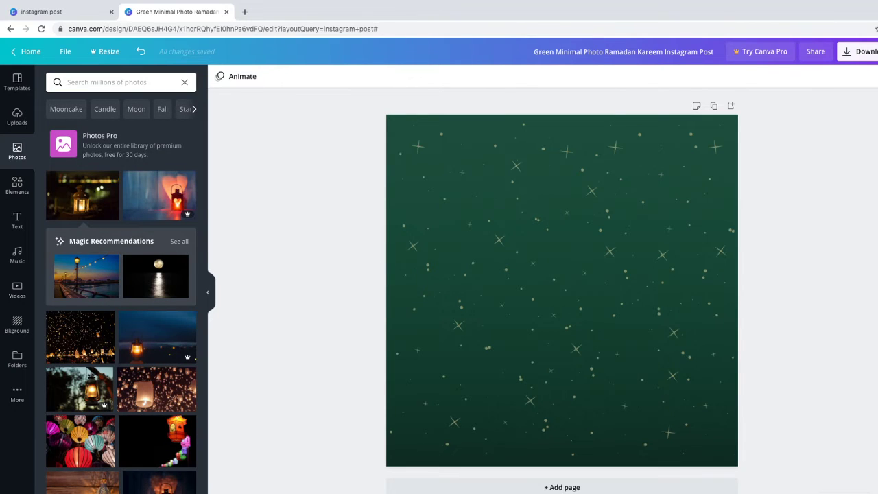
pyautogui.click(185, 82)
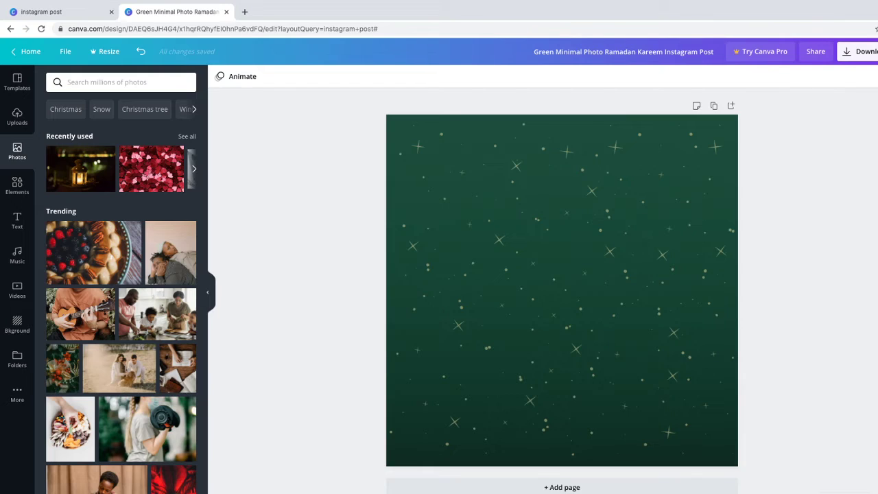
pyautogui.write('land')
pyautogui.press('BackSpace')
pyautogui.press('BackSpace')
# Step: Search Google for "google translate" in a new browser tab
pyautogui.hotkey('ctrl', 't')
pyautogui.write('goo')
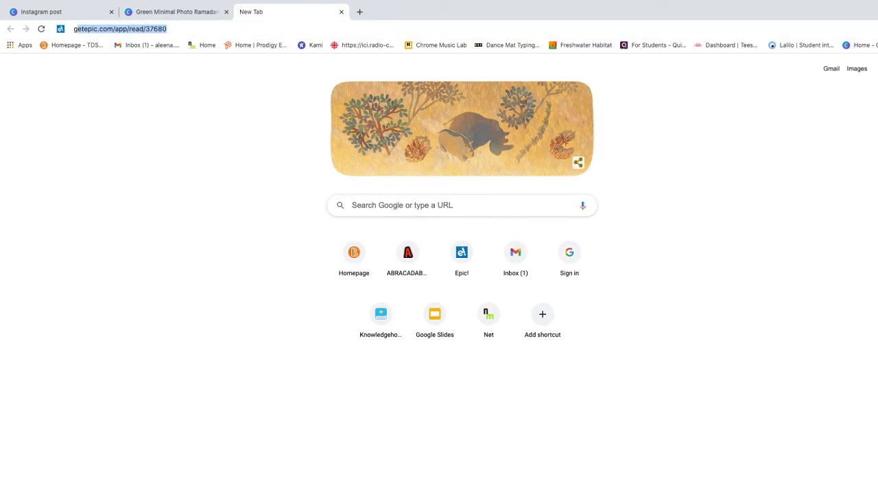
pyautogui.write('g')
pyautogui.press('Down')
pyautogui.press('Return')
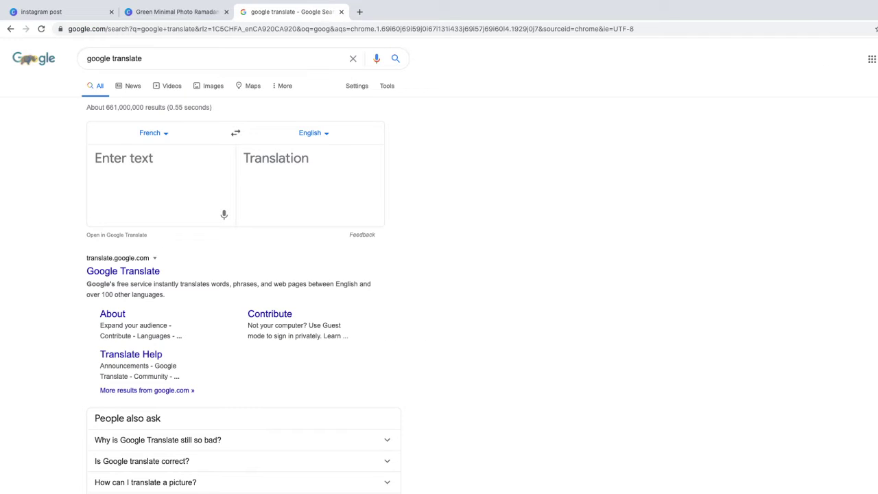
# Step: Enter "Lantern" by voice as the English text in the translation box and copy the word
pyautogui.write('la')
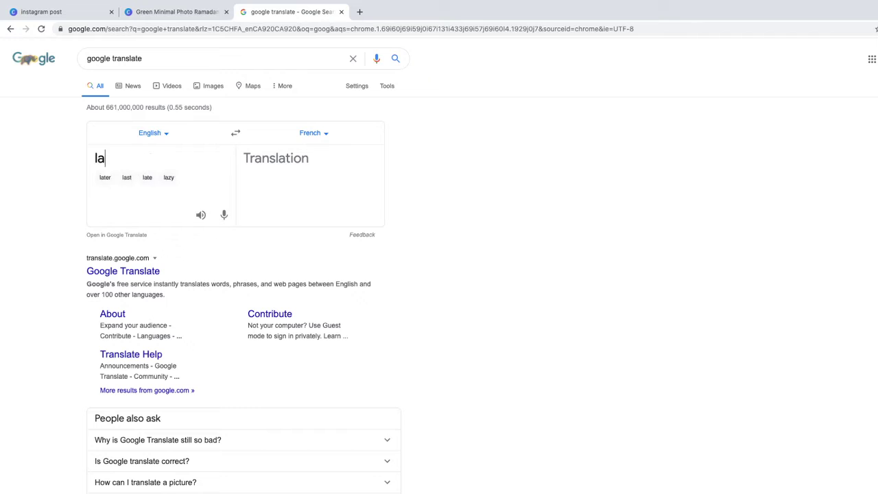
pyautogui.write('n')
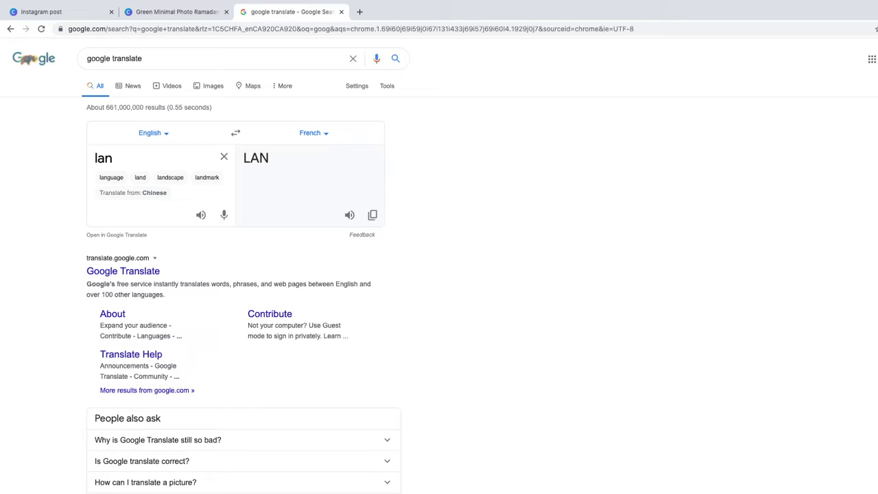
pyautogui.write('d')
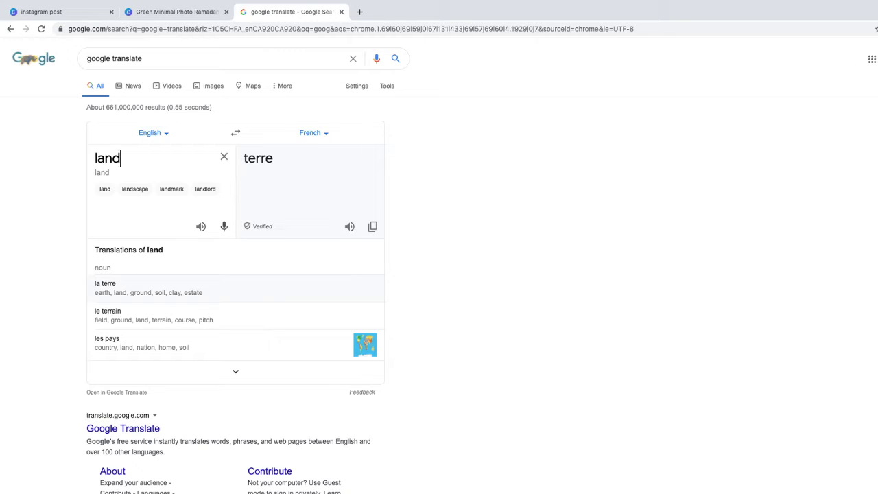
pyautogui.click(224, 227)
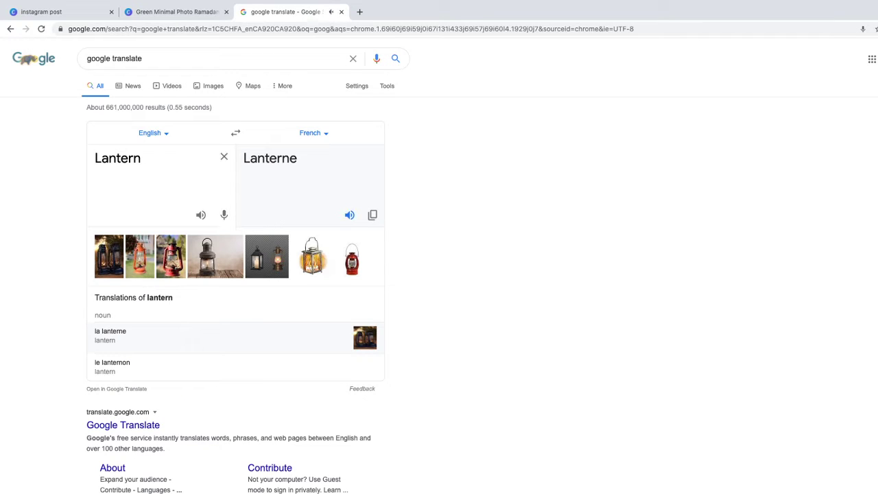
pyautogui.moveTo(95, 158); pyautogui.dragTo(133, 158)
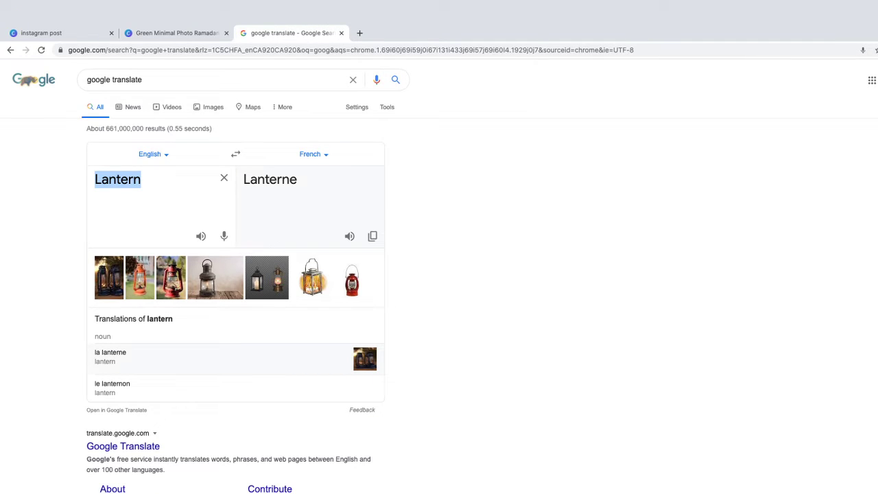
# Step: Switch back to the Canva design and search the Elements library for "Lantern"
pyautogui.click(177, 12)
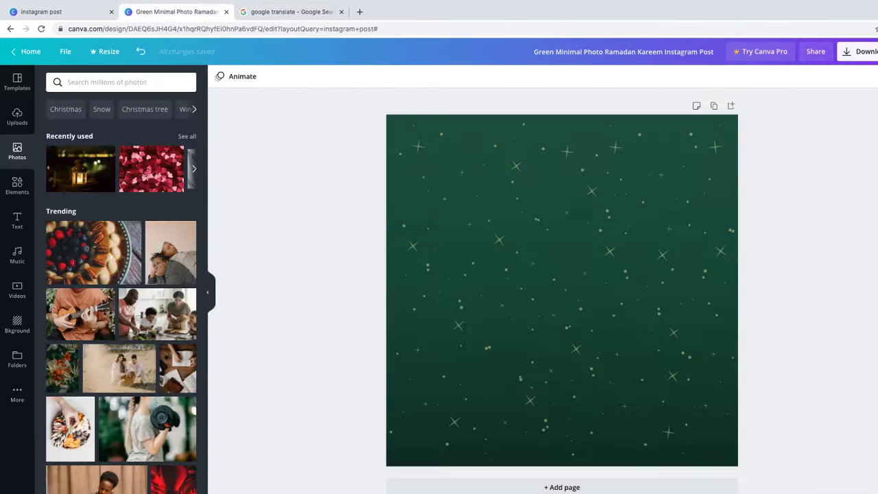
pyautogui.click(121, 81)
pyautogui.click(103, 82)
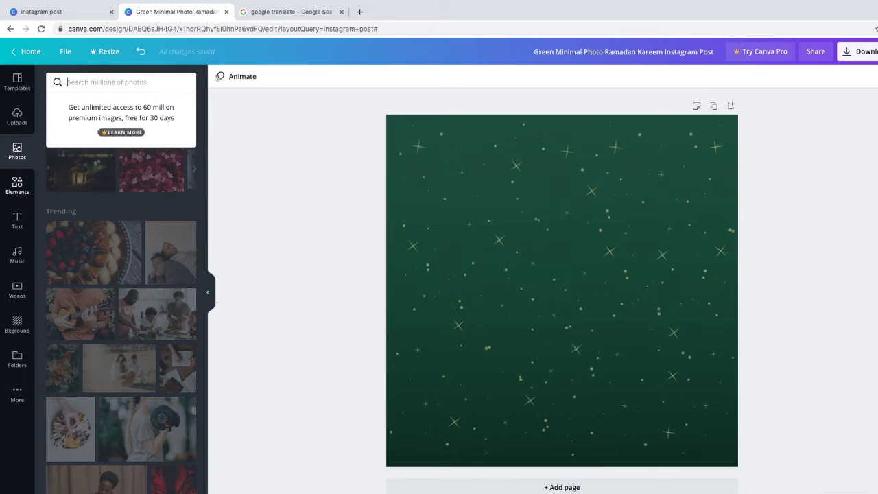
pyautogui.click(17, 186)
pyautogui.doubleClick(72, 82)
pyautogui.press('BackSpace')
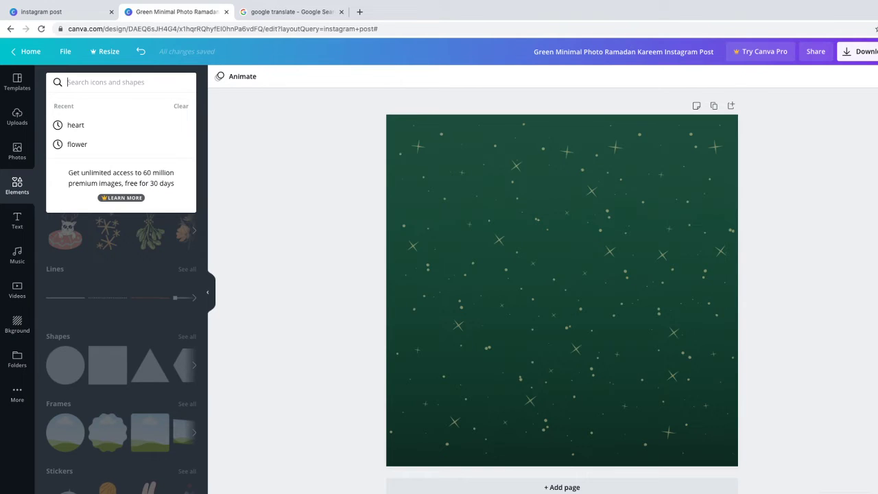
pyautogui.write('Lantern')
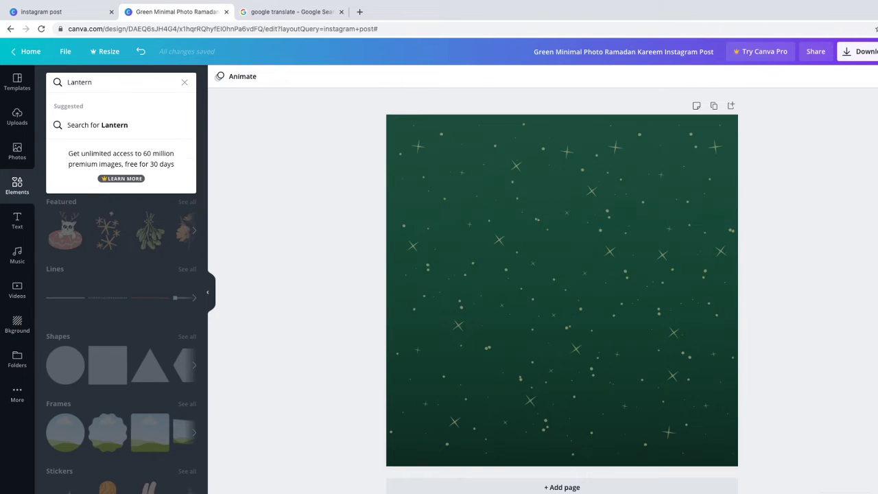
pyautogui.press('Return')
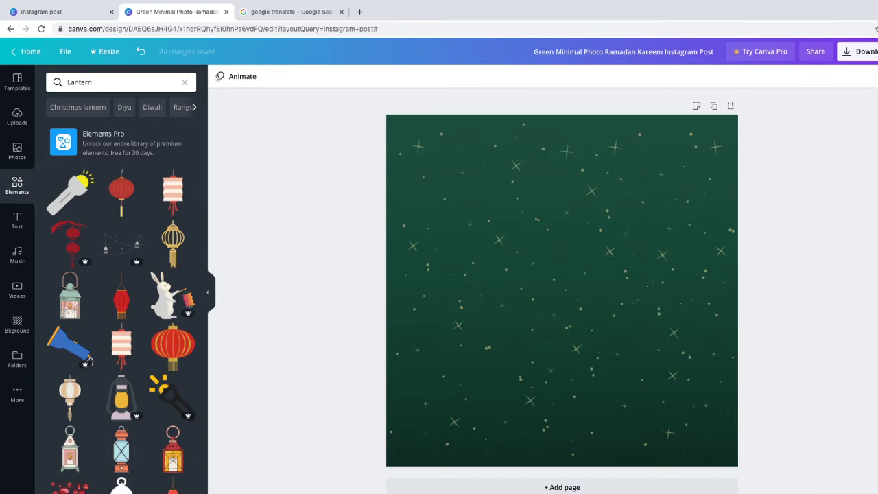
# Step: Browse the lantern graphics in the Elements results for one that suits the green starry background
pyautogui.scroll(-5, 134, 381)
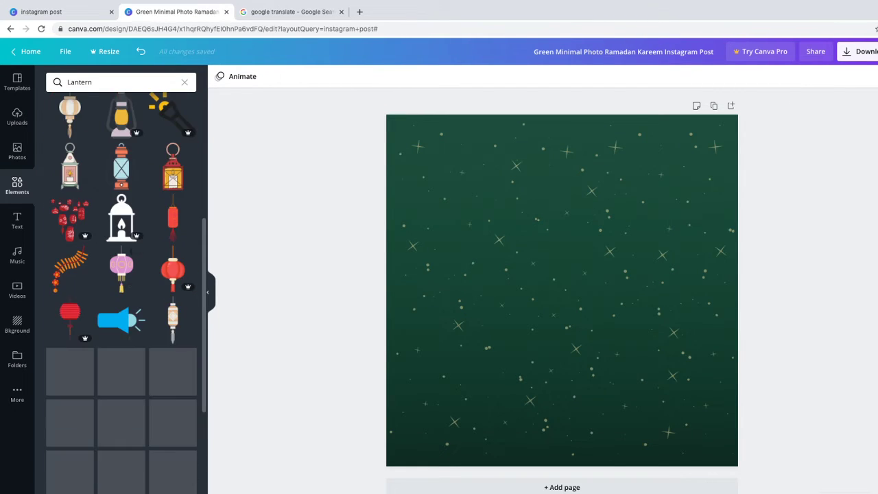
pyautogui.scroll(-2, 121, 288)
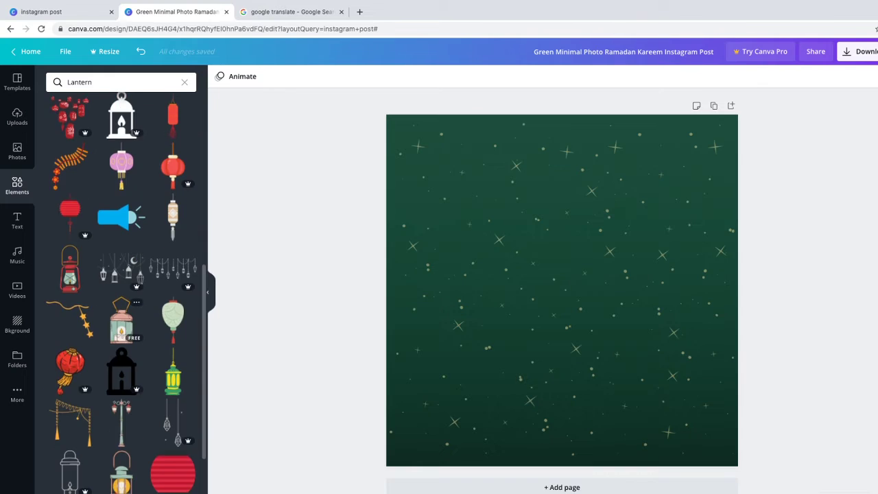
pyautogui.scroll(-2, 121, 288)
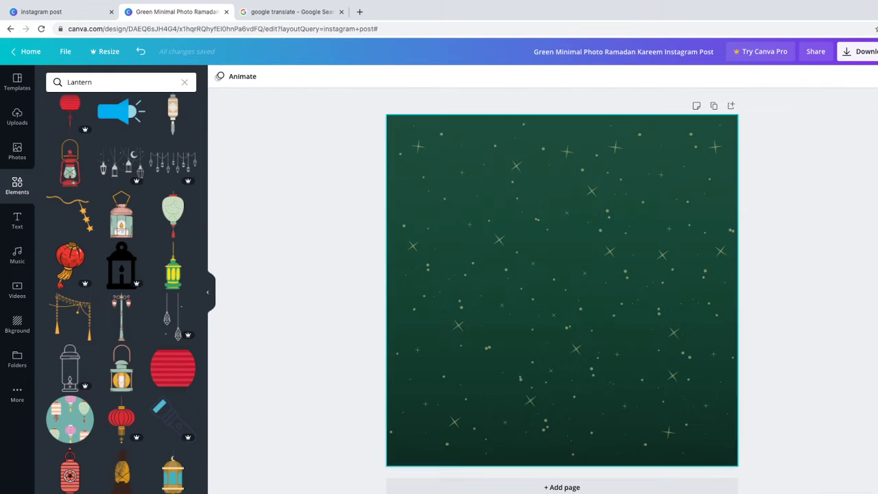
pyautogui.scroll(-2, 121, 288)
pyautogui.scroll(-4, 121, 288)
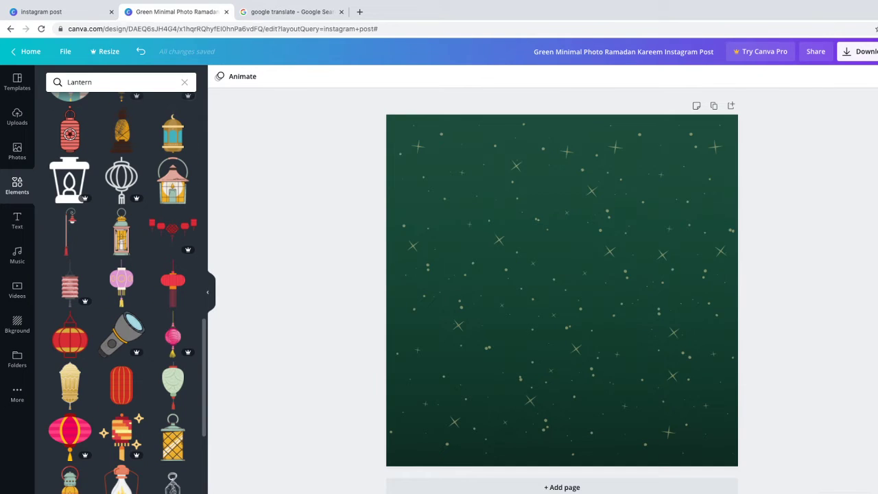
# Step: Add the graphic of four hanging lanterns with a crescent moon from the Lantern results to the page
pyautogui.scroll(7, 121, 288)
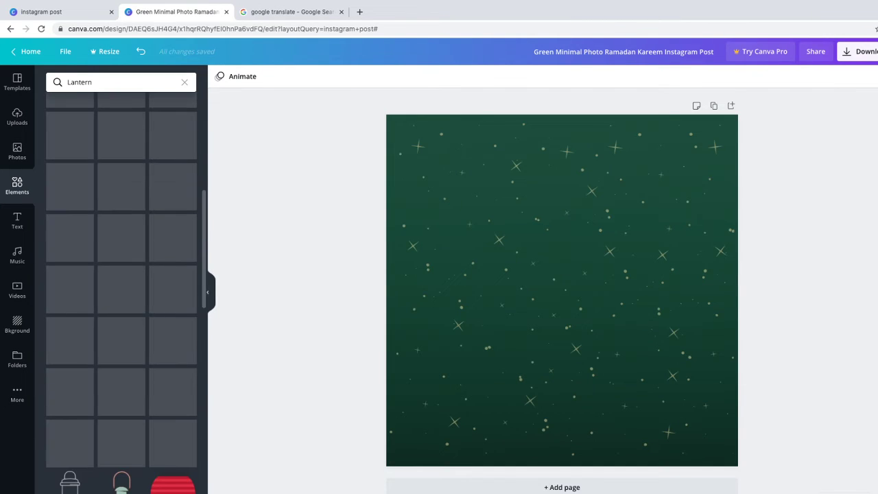
pyautogui.scroll(10, 122, 288)
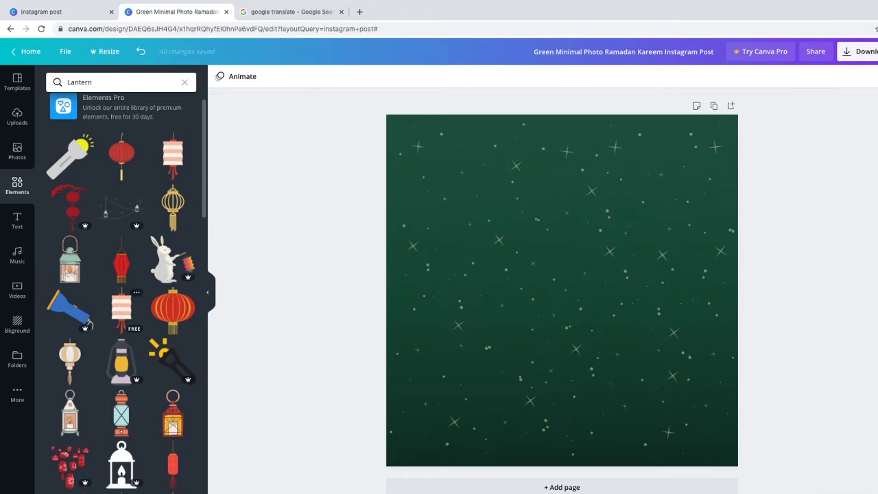
pyautogui.scroll(-3, 172, 425)
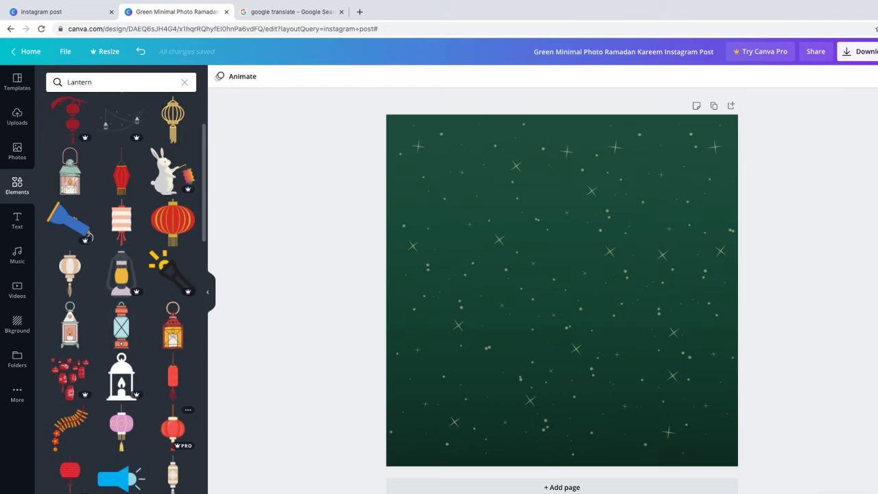
pyautogui.scroll(-5, 172, 425)
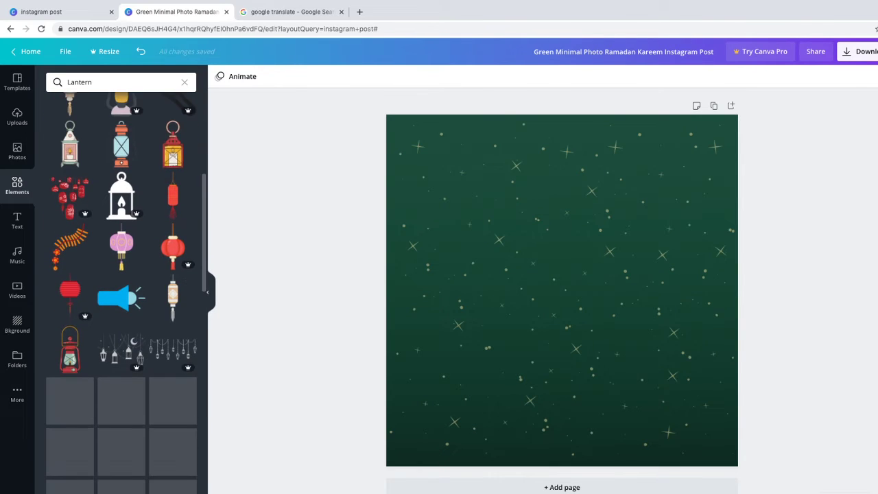
pyautogui.click(120, 350)
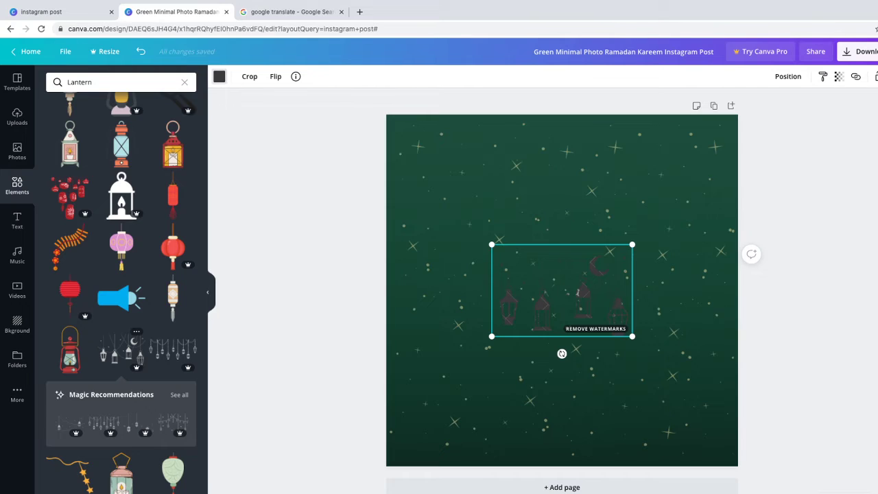
# Step: Recolor the four-lantern graphic white and place it in the page's top-left corner
pyautogui.click(219, 76)
pyautogui.click(185, 267)
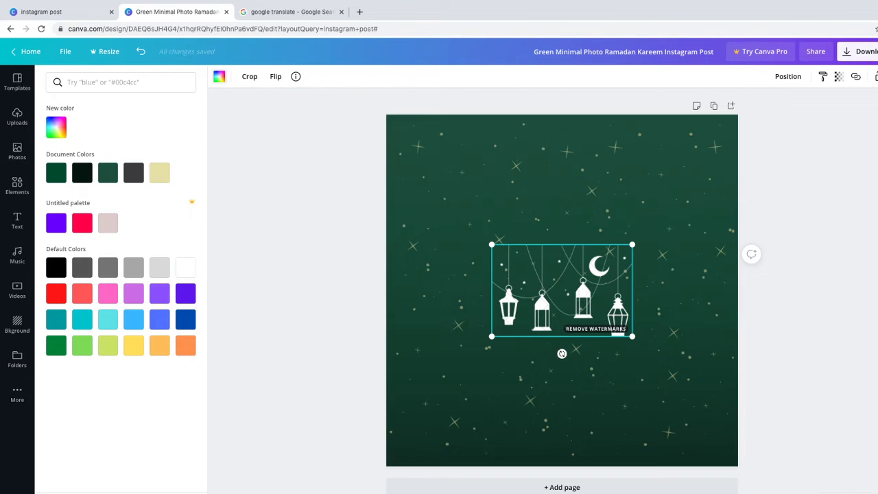
pyautogui.moveTo(562, 291); pyautogui.dragTo(456, 160)
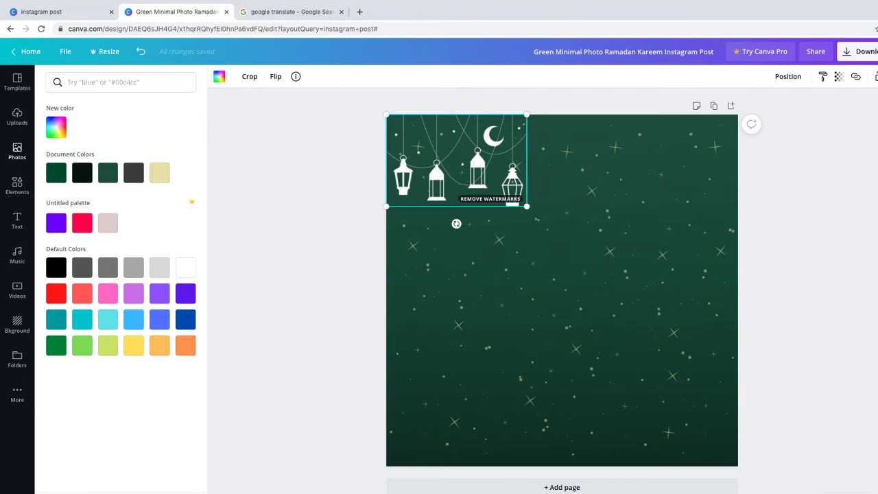
# Step: Search the Elements library for "Lantern" again and add the garland graphic with two small lanterns
pyautogui.click(18, 185)
pyautogui.click(121, 82)
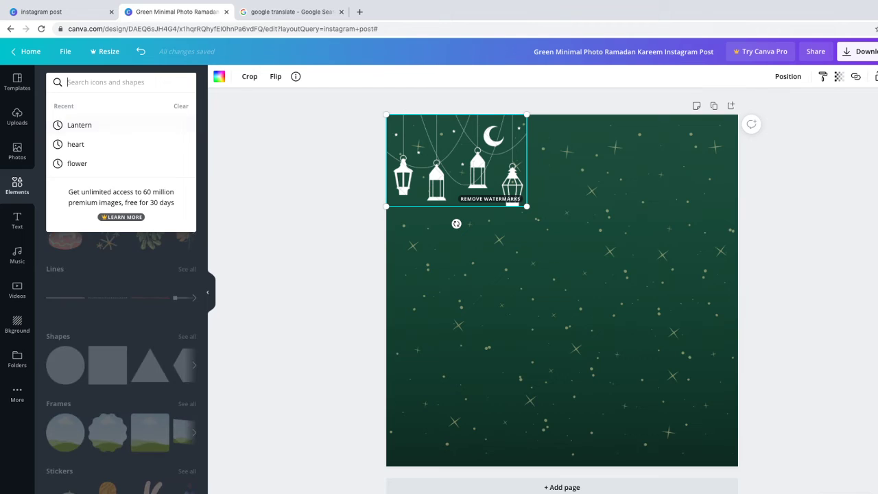
pyautogui.press('Down')
pyautogui.press('Return')
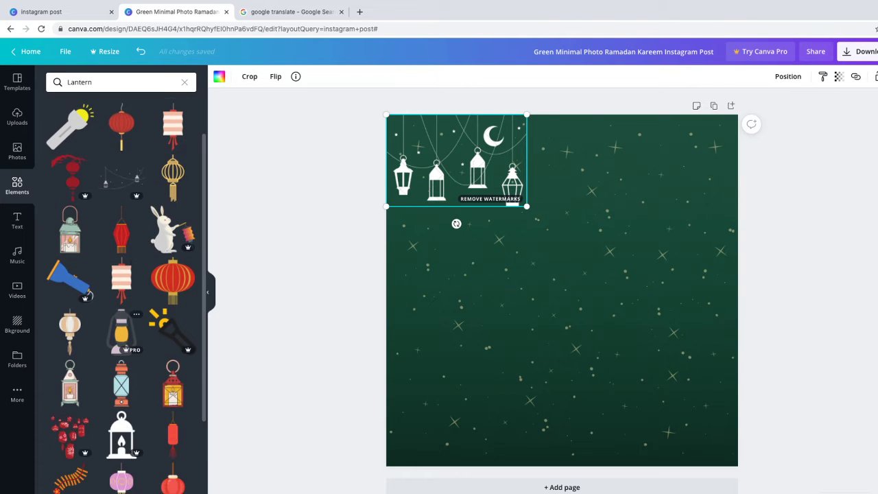
pyautogui.click(121, 179)
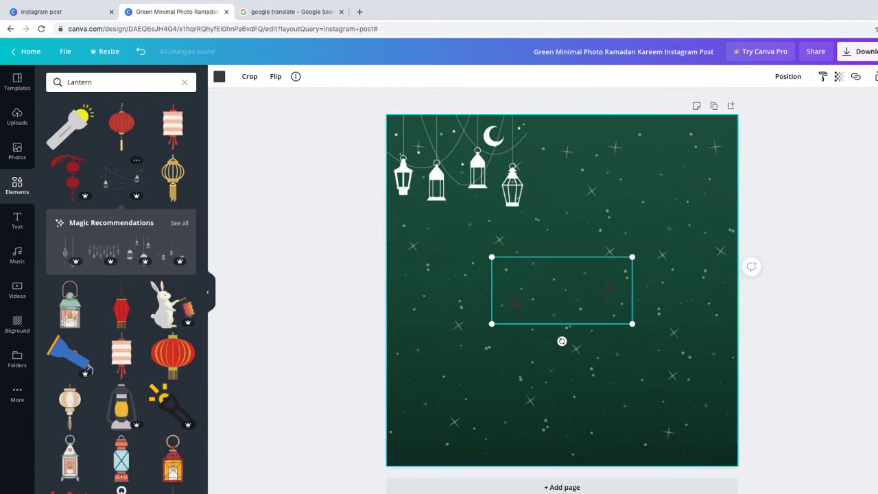
# Step: Recolor the two-lantern garland white and fit it along the page's top edge beside the first lanterns, enlarged to nearly reach the right edge
pyautogui.click(219, 76)
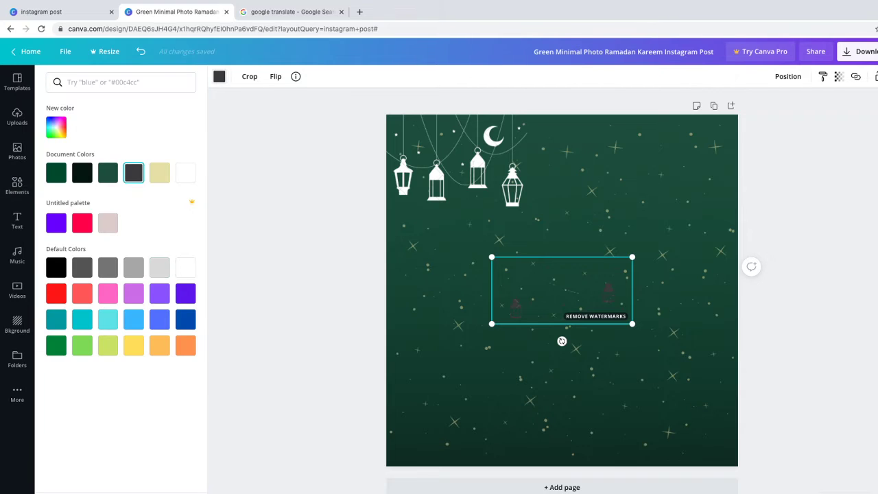
pyautogui.moveTo(562, 309); pyautogui.dragTo(598, 168)
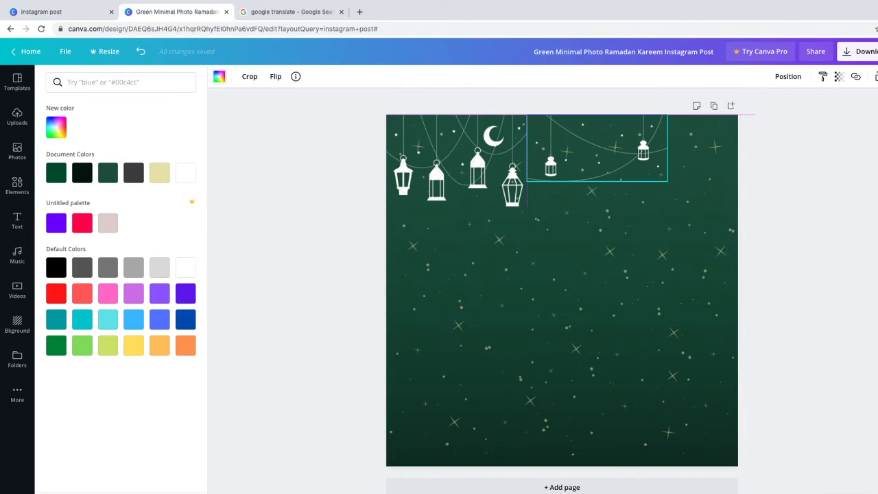
pyautogui.moveTo(667, 182); pyautogui.dragTo(731, 272)
# Step: Deselect the garland and search the Elements library for "star and moon"
pyautogui.click(17, 185)
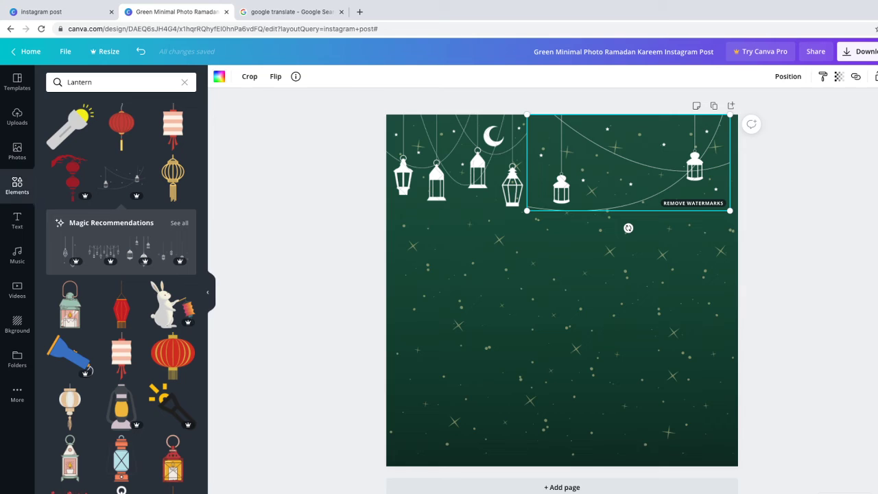
pyautogui.click(855, 219)
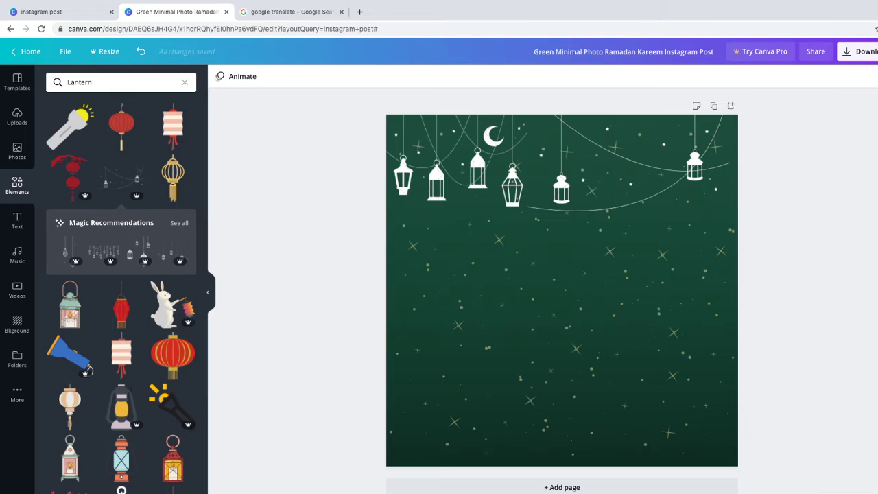
pyautogui.moveTo(92, 82); pyautogui.dragTo(27, 81)
pyautogui.press('BackSpace')
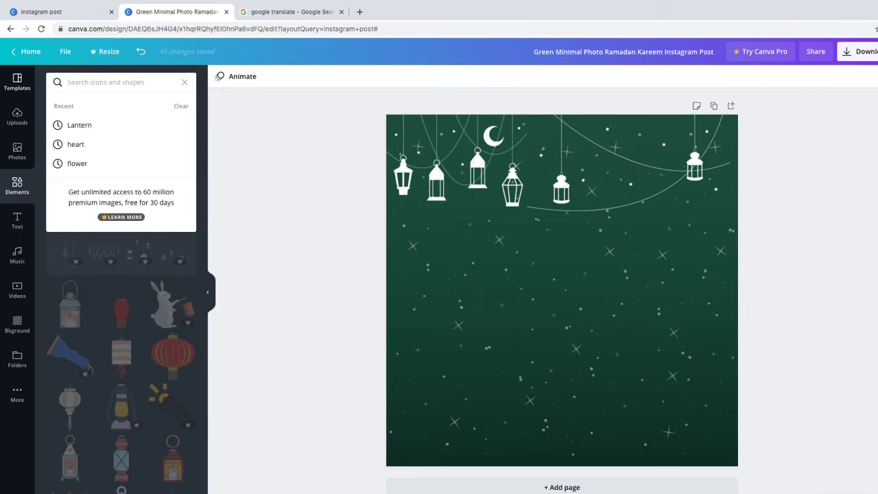
pyautogui.write('star and moon')
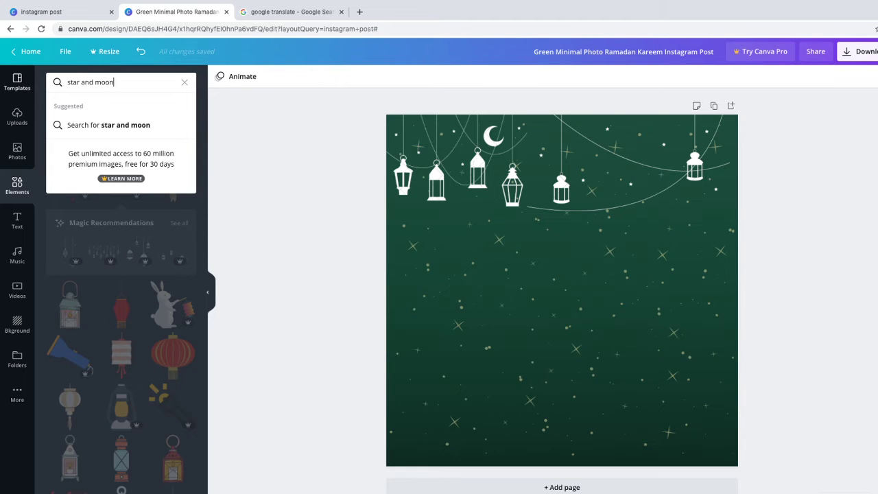
pyautogui.press('Return')
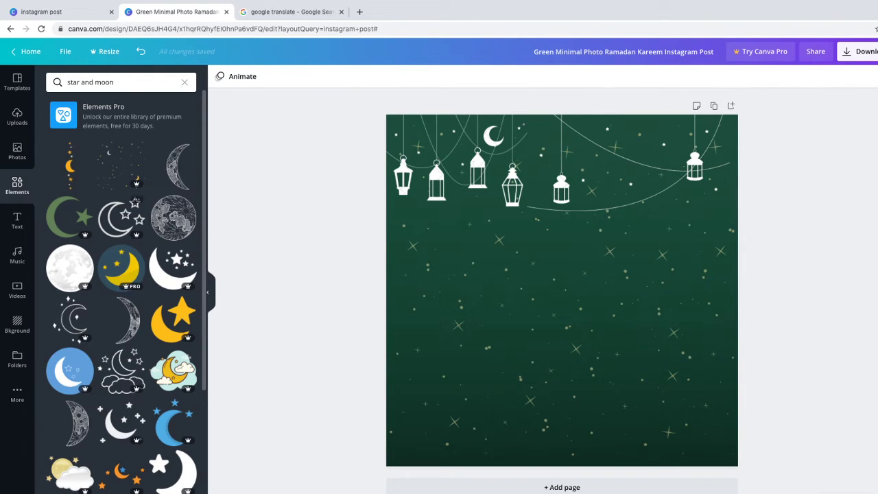
# Step: Browse the star and moon graphics for one that matches the white lanterns and green background
pyautogui.scroll(-3, 121, 289)
pyautogui.scroll(2, 121, 288)
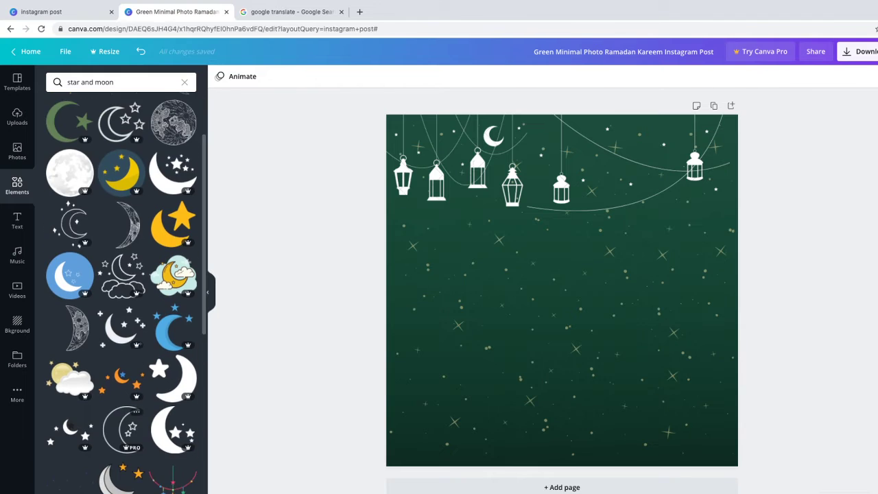
pyautogui.scroll(-10, 121, 288)
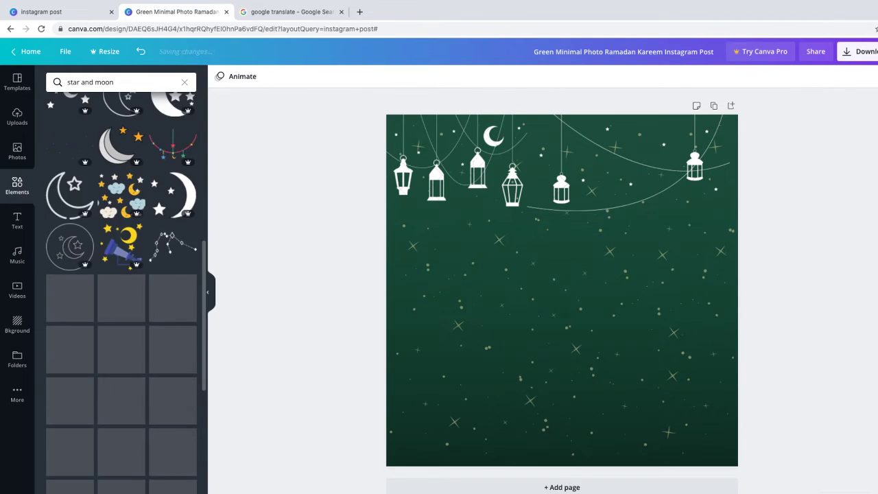
pyautogui.scroll(-1, 120, 289)
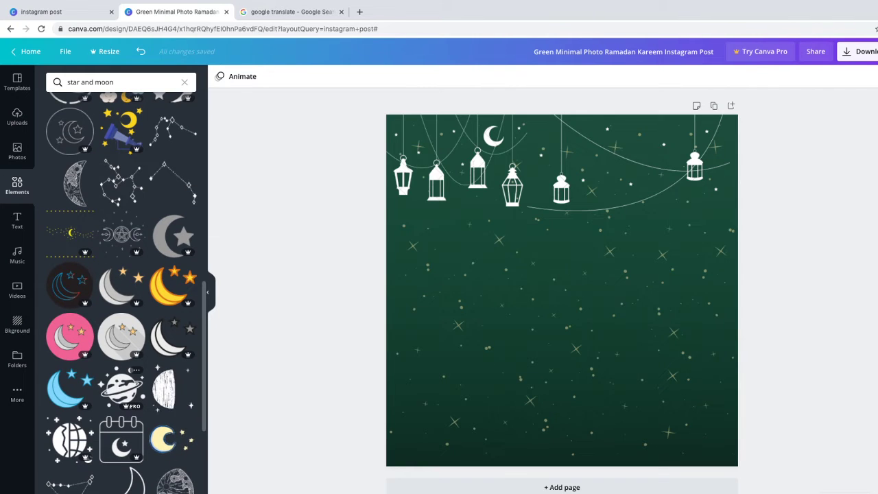
pyautogui.scroll(-1, 120, 288)
pyautogui.scroll(-3, 121, 288)
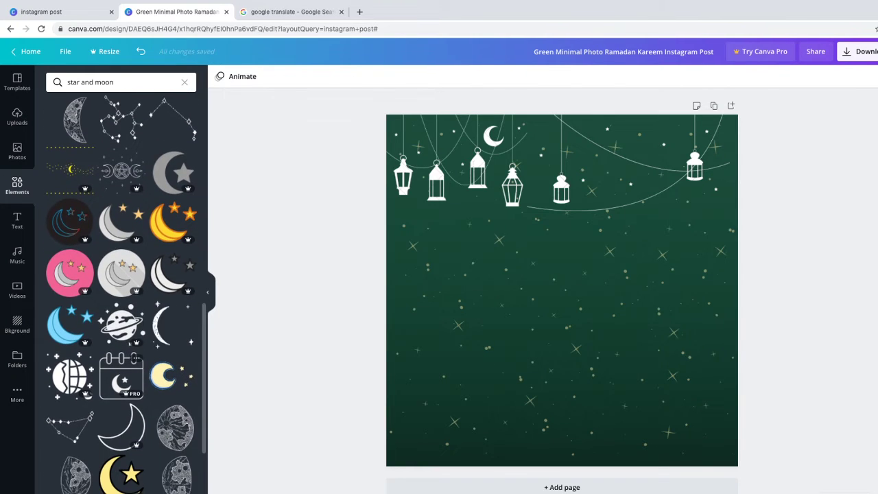
pyautogui.scroll(-7, 121, 288)
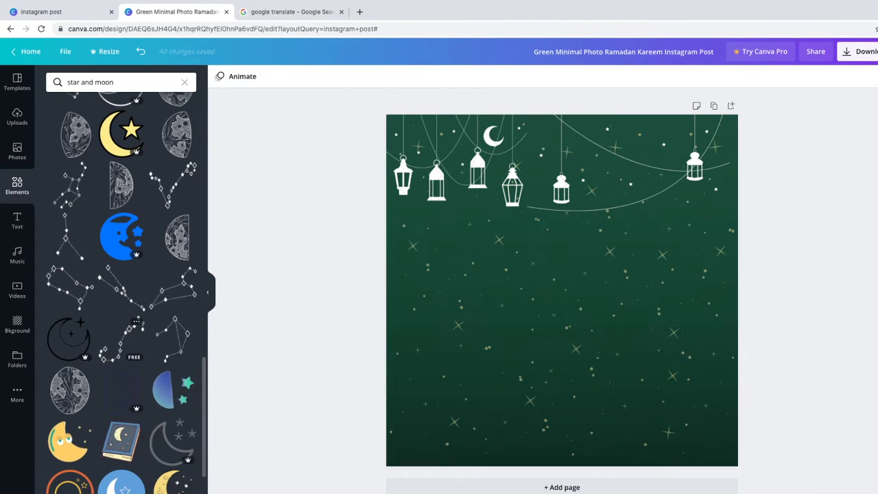
pyautogui.scroll(-2, 75, 385)
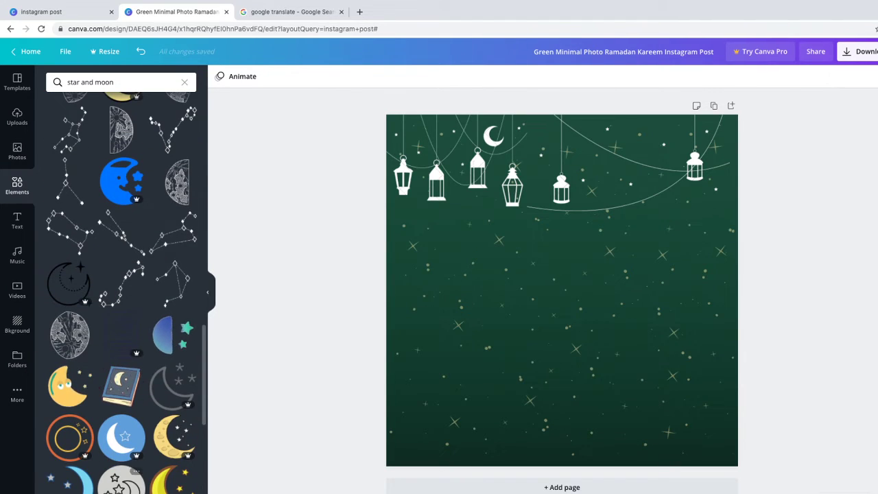
pyautogui.scroll(-4, 69, 385)
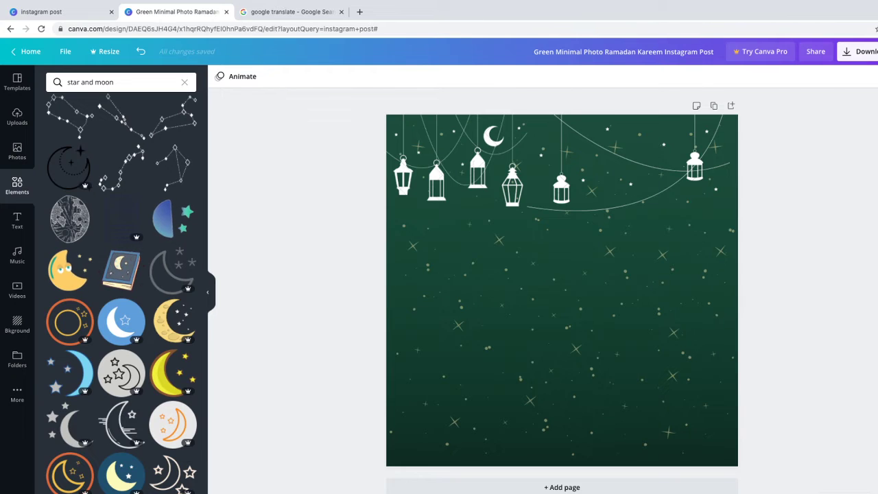
pyautogui.scroll(-5, 76, 268)
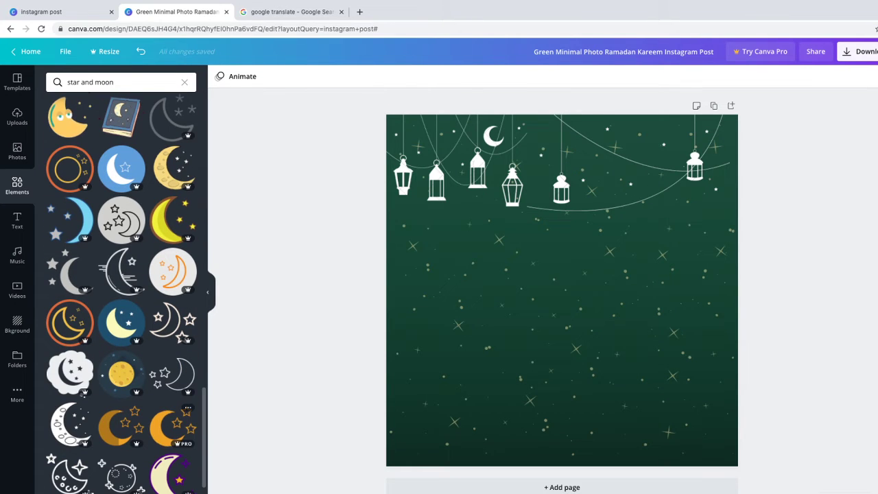
pyautogui.scroll(5, 173, 440)
pyautogui.scroll(10, 122, 288)
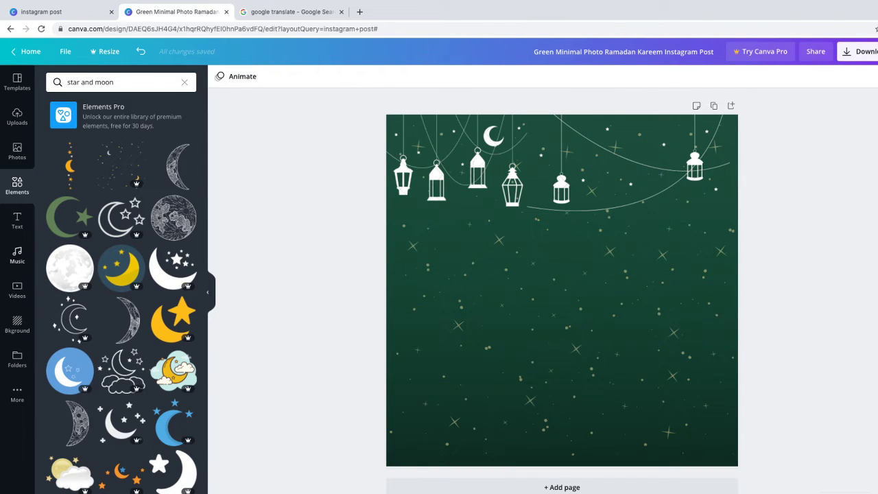
# Step: Try the vertical orange crescent-and-stars graphic, enlarged, on the page's left side below the lanterns, and delete it
pyautogui.click(70, 165)
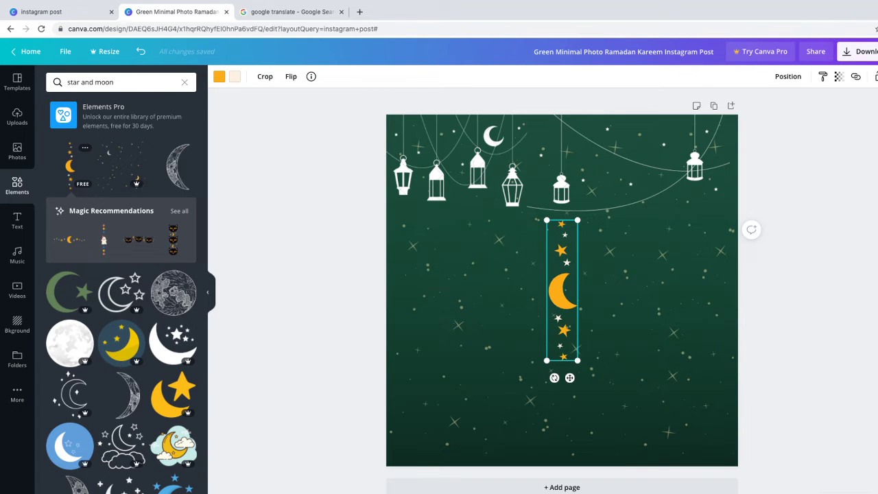
pyautogui.moveTo(578, 360); pyautogui.dragTo(589, 413)
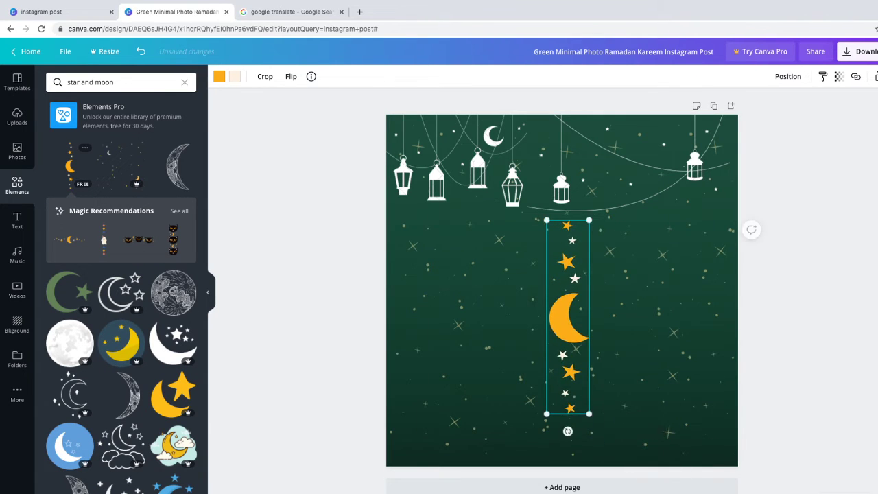
pyautogui.moveTo(568, 317); pyautogui.dragTo(442, 304)
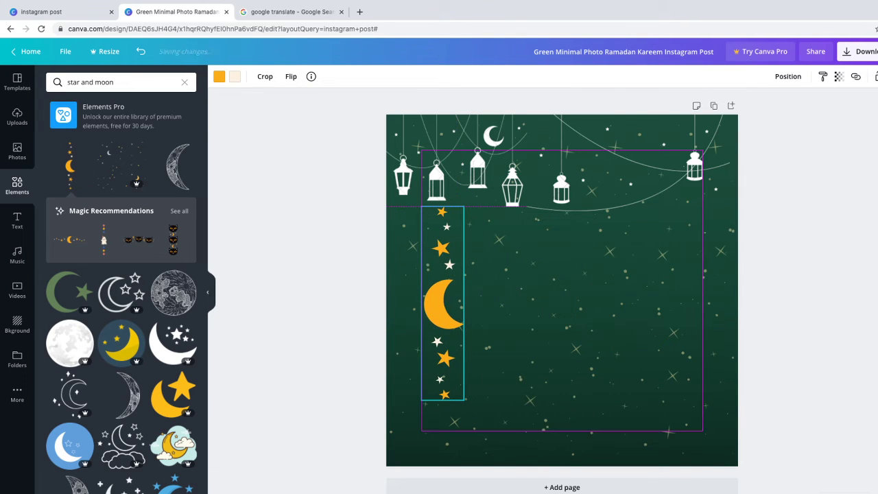
pyautogui.press('Delete')
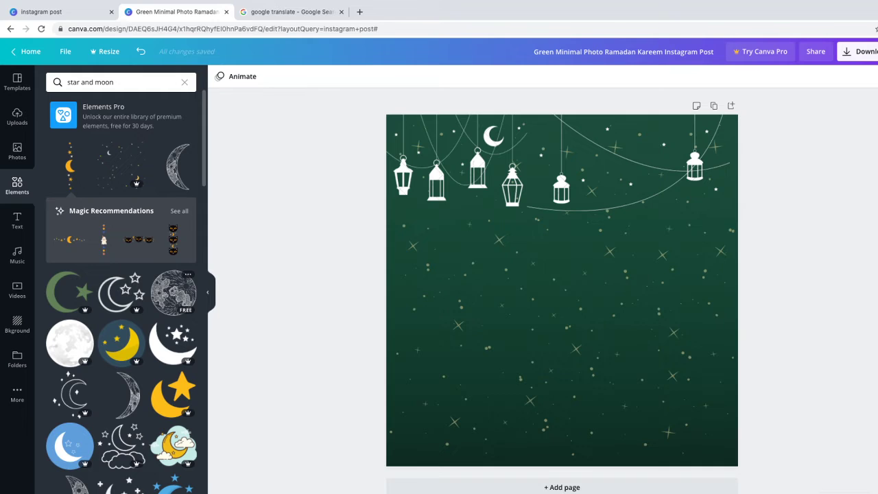
# Step: Try the round line-art full moon graphic on the page and delete it
pyautogui.click(173, 292)
pyautogui.moveTo(567, 337); pyautogui.dragTo(539, 350)
pyautogui.press('Delete')
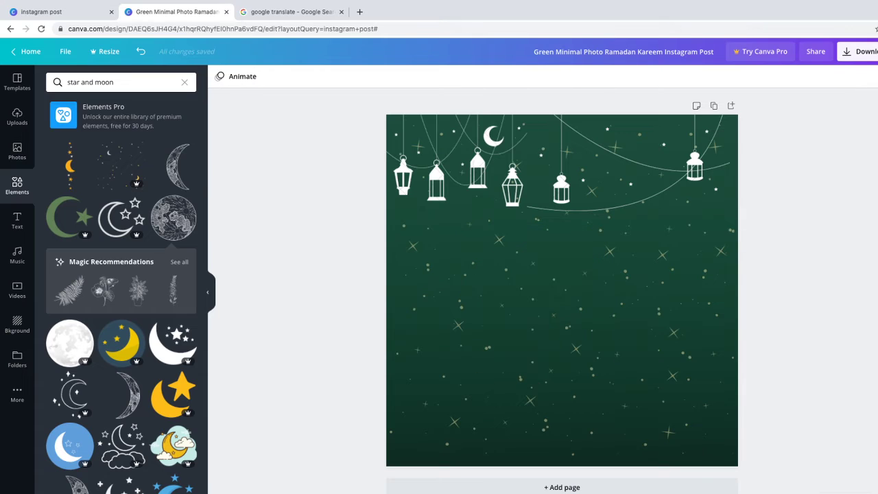
# Step: Look through the full list of "star and moon" graphics for one that suits the white lanterns and green background
pyautogui.scroll(-3, 121, 293)
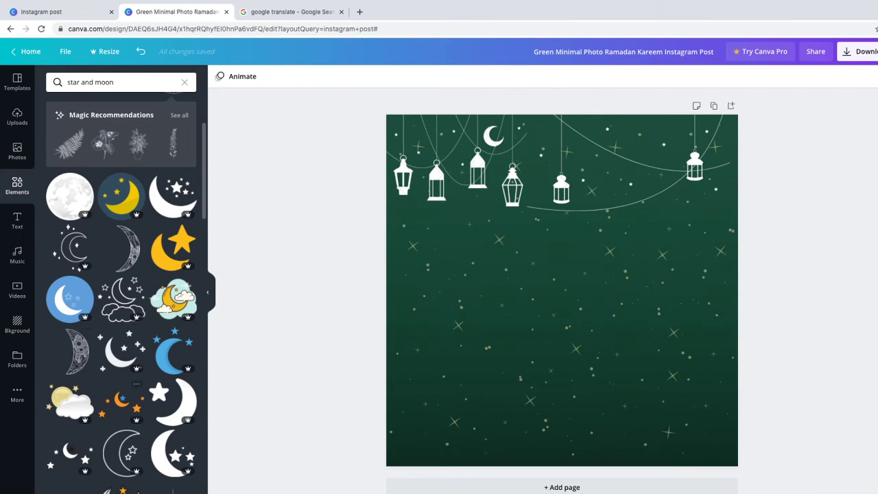
pyautogui.scroll(-1, 171, 453)
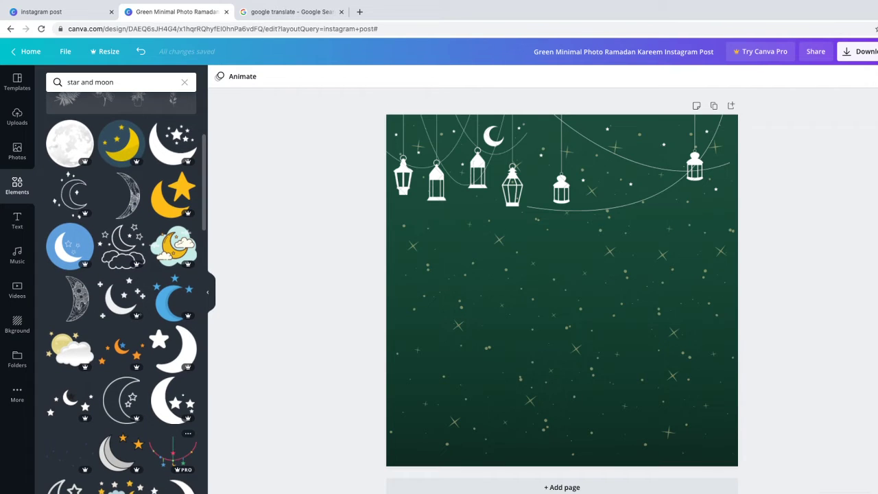
pyautogui.scroll(-1, 171, 453)
pyautogui.scroll(-6, 171, 412)
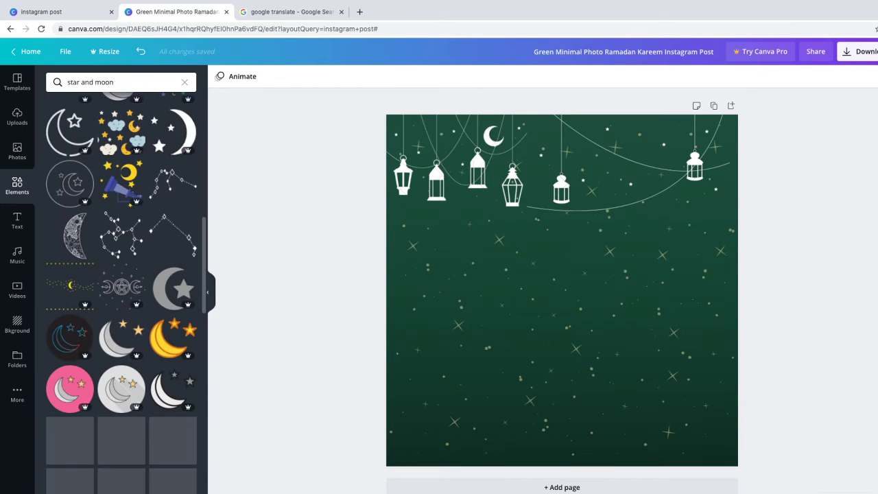
pyautogui.scroll(-3, 123, 309)
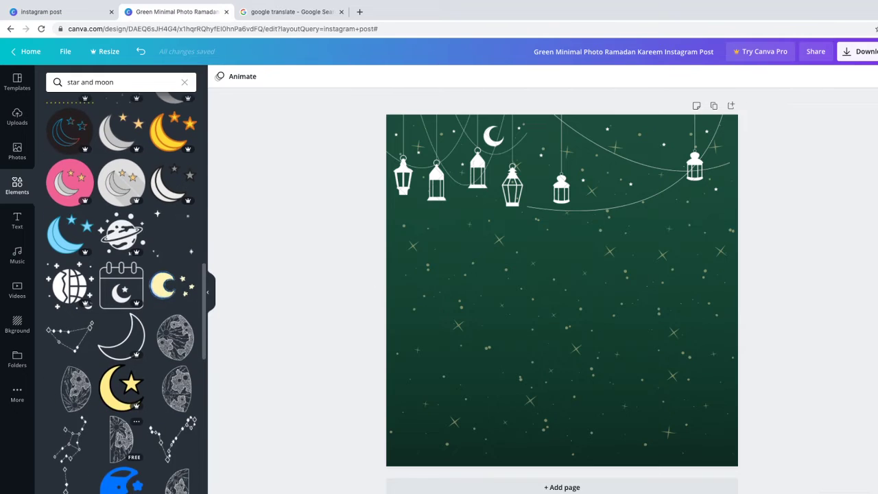
pyautogui.scroll(-4, 122, 288)
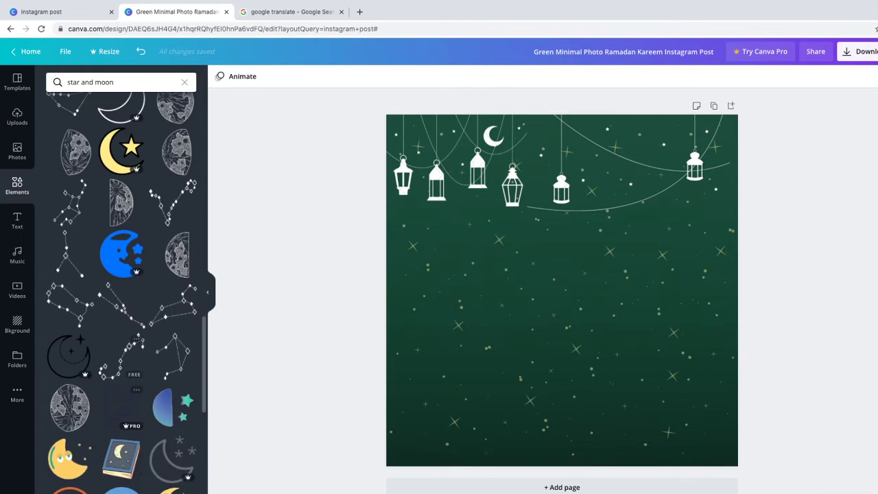
pyautogui.scroll(-3, 121, 288)
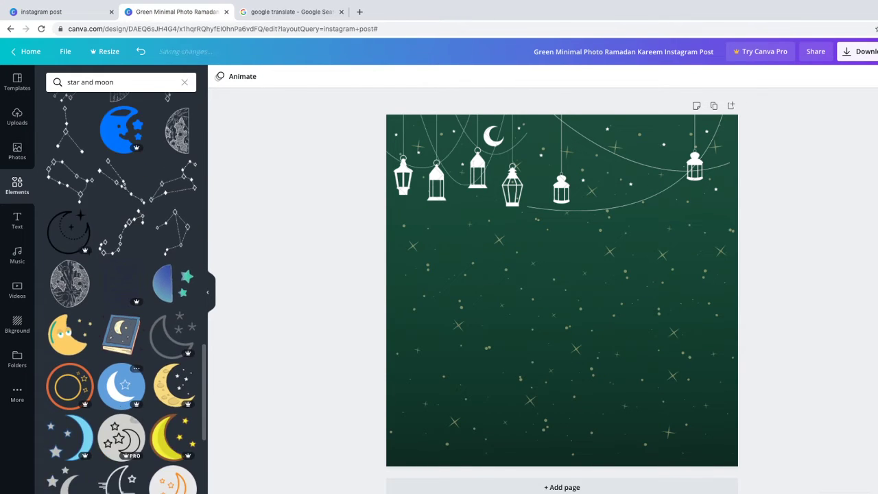
pyautogui.scroll(-1, 121, 289)
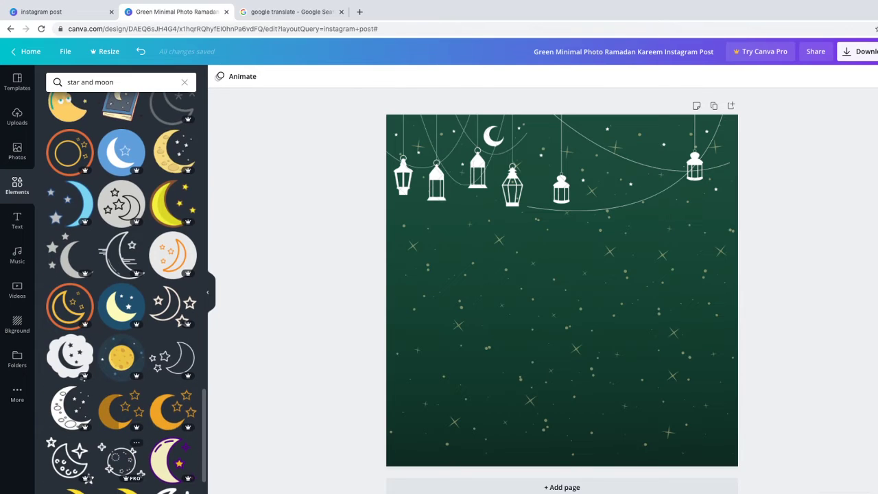
pyautogui.scroll(-3, 79, 446)
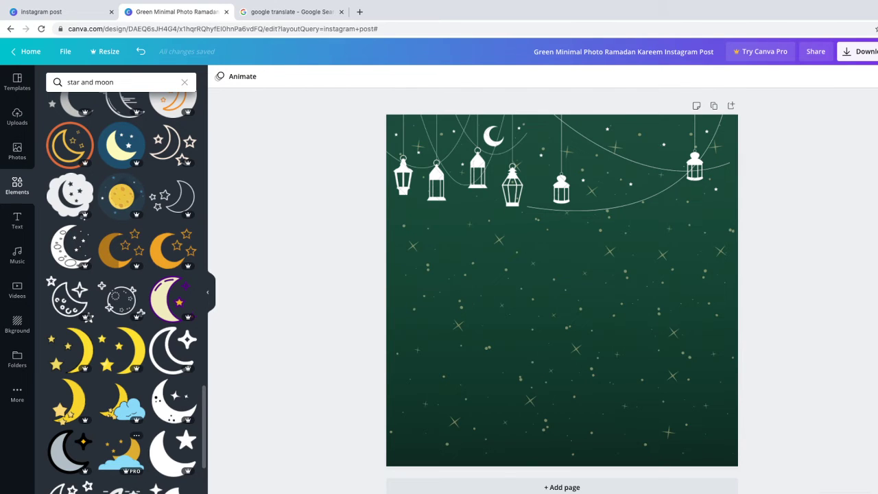
pyautogui.scroll(-3, 122, 440)
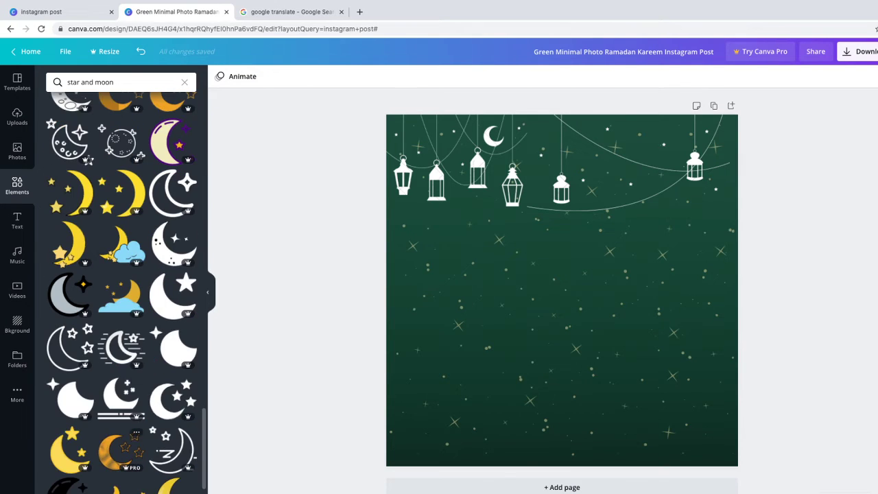
pyautogui.scroll(-2, 121, 295)
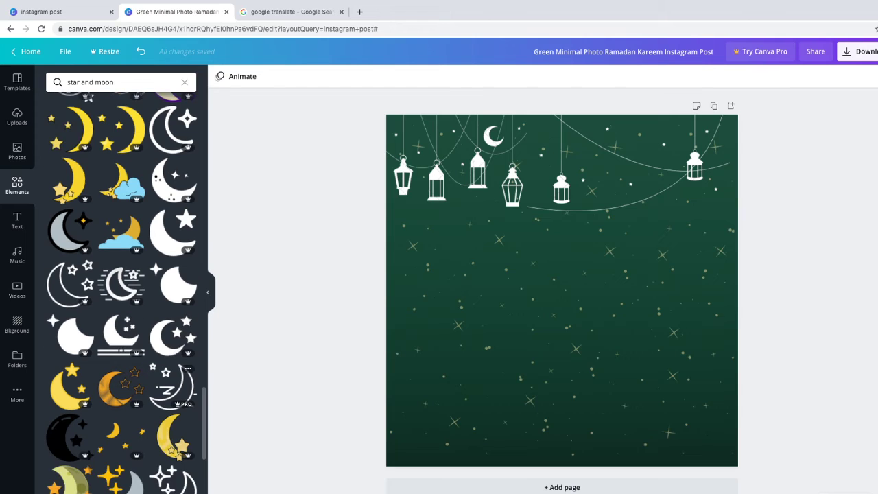
pyautogui.scroll(-1, 175, 426)
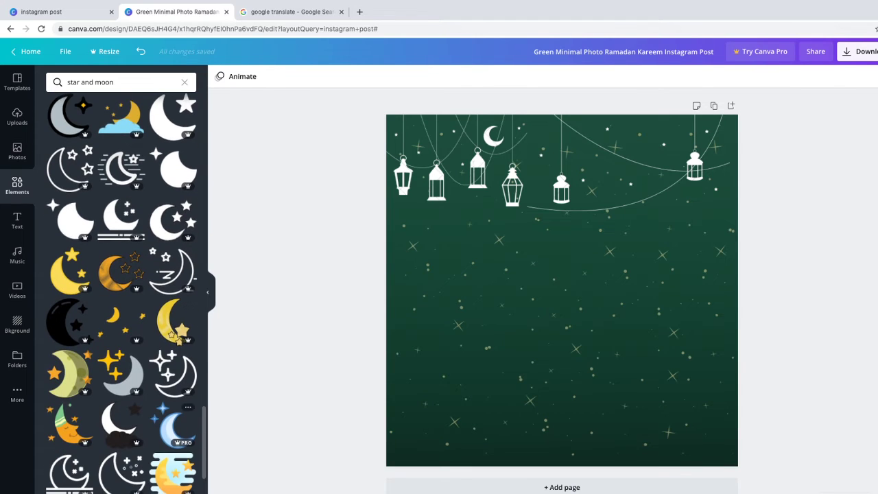
pyautogui.scroll(-3, 195, 399)
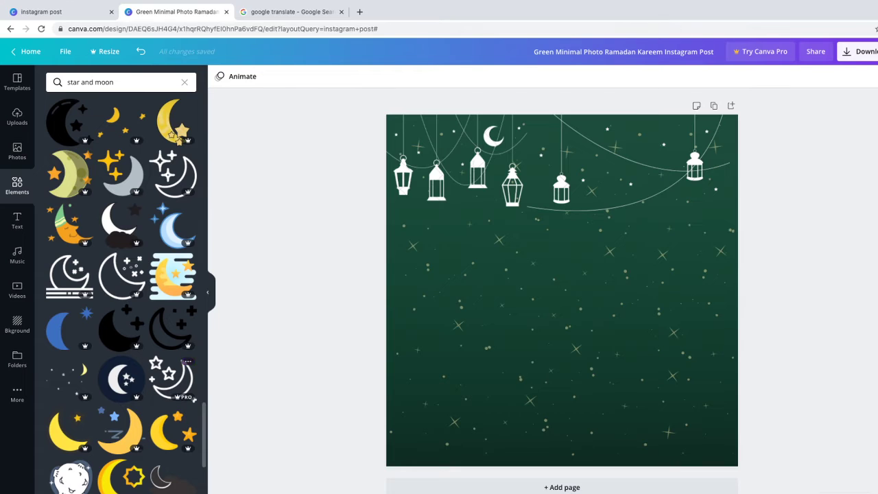
pyautogui.scroll(-1, 194, 399)
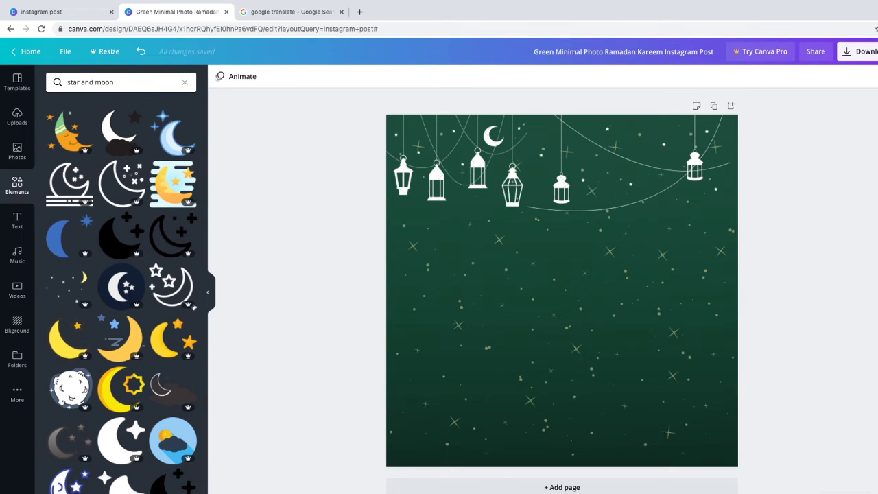
pyautogui.scroll(-1, 130, 408)
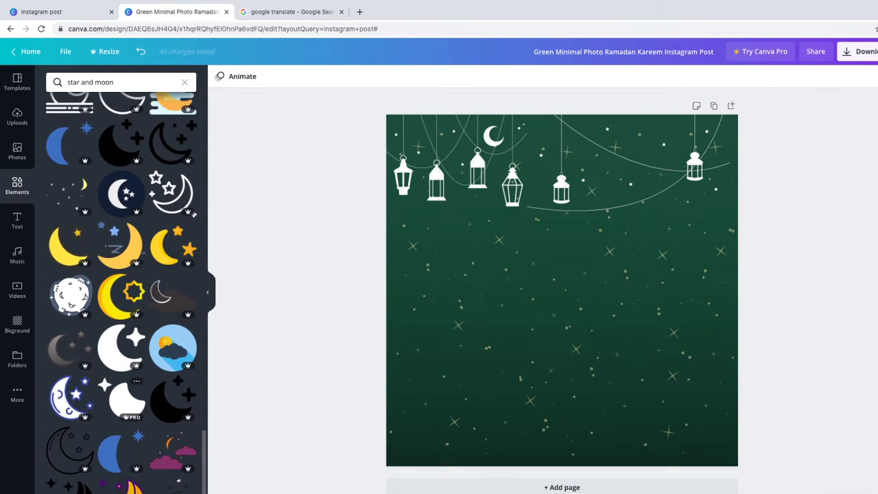
pyautogui.scroll(-1, 127, 398)
pyautogui.scroll(-1, 127, 400)
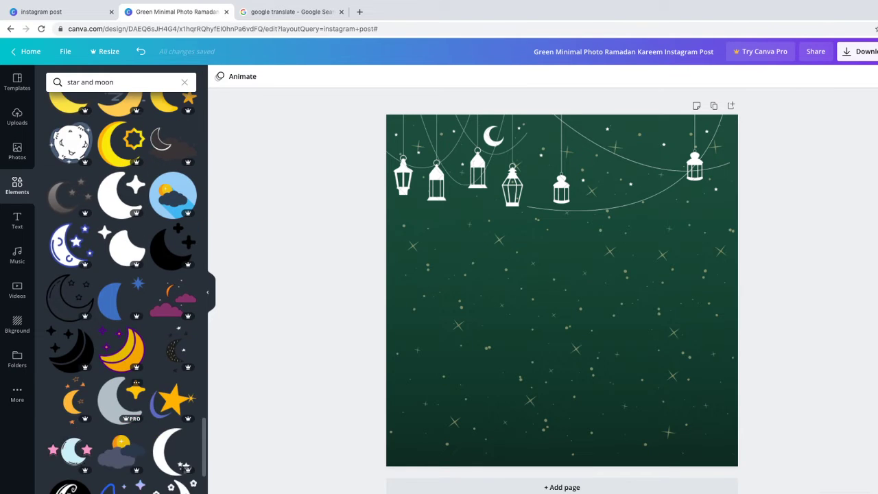
pyautogui.scroll(-2, 130, 398)
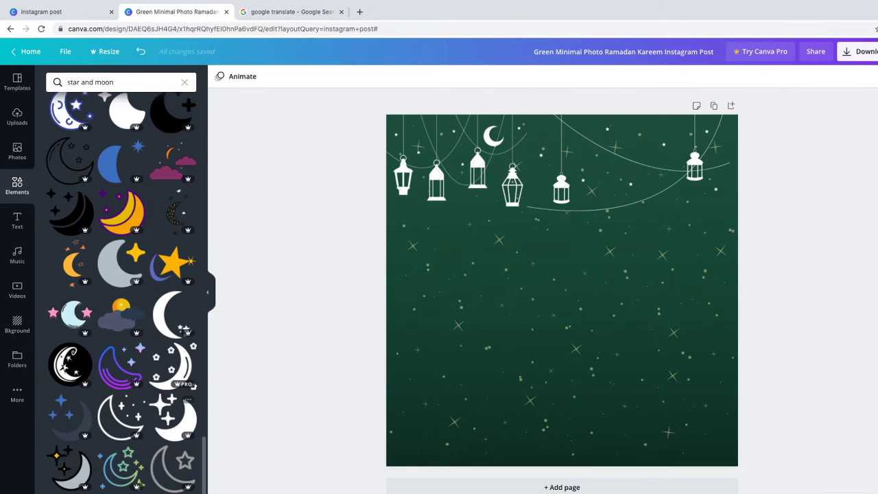
pyautogui.scroll(-4, 127, 398)
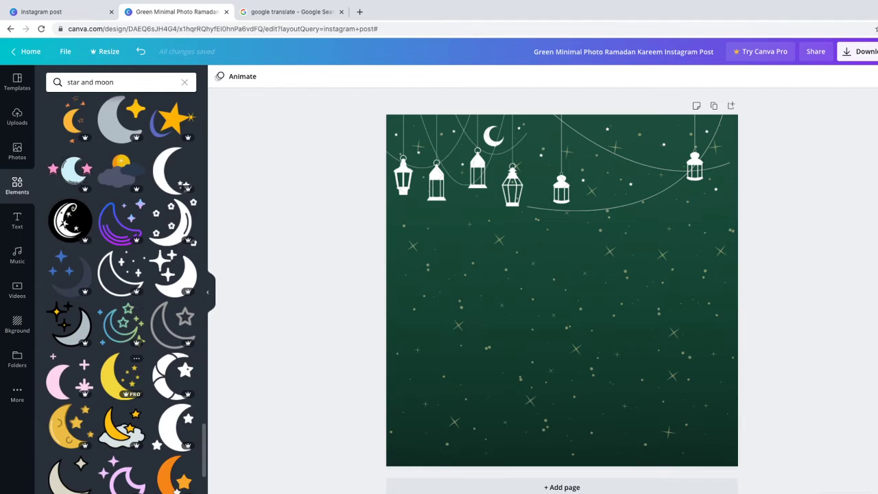
pyautogui.scroll(-1, 121, 292)
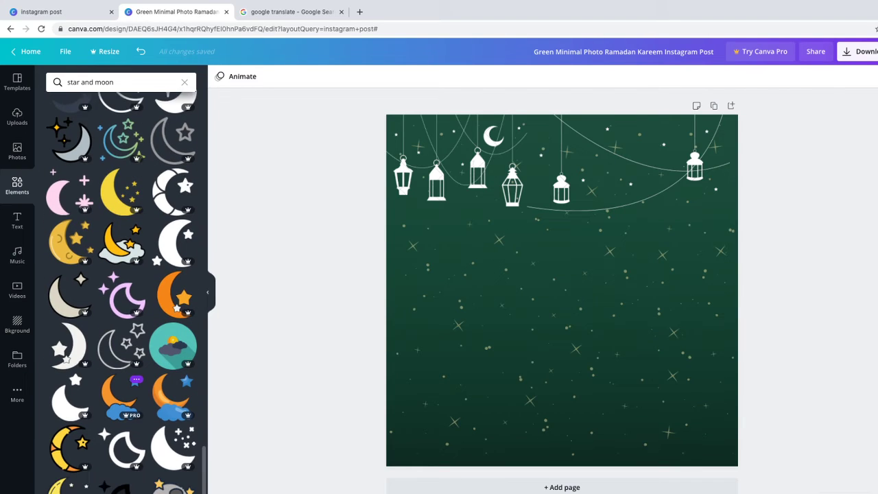
pyautogui.scroll(-4, 134, 384)
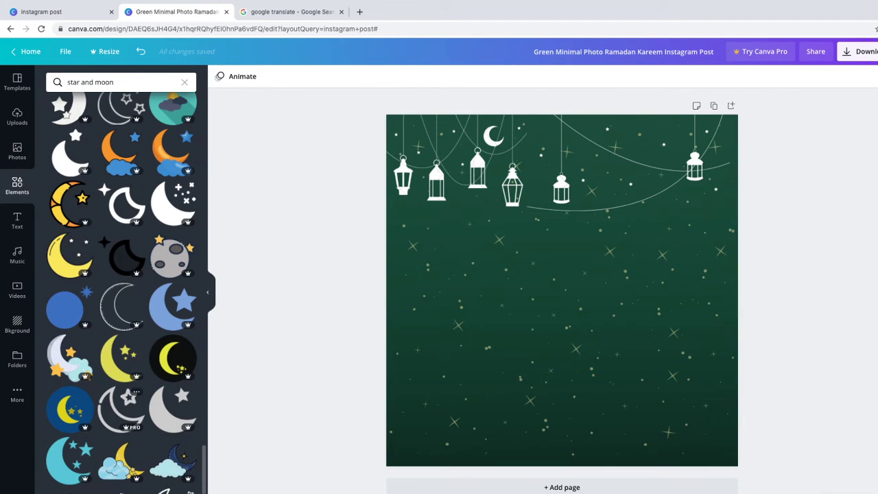
pyautogui.scroll(-2, 121, 412)
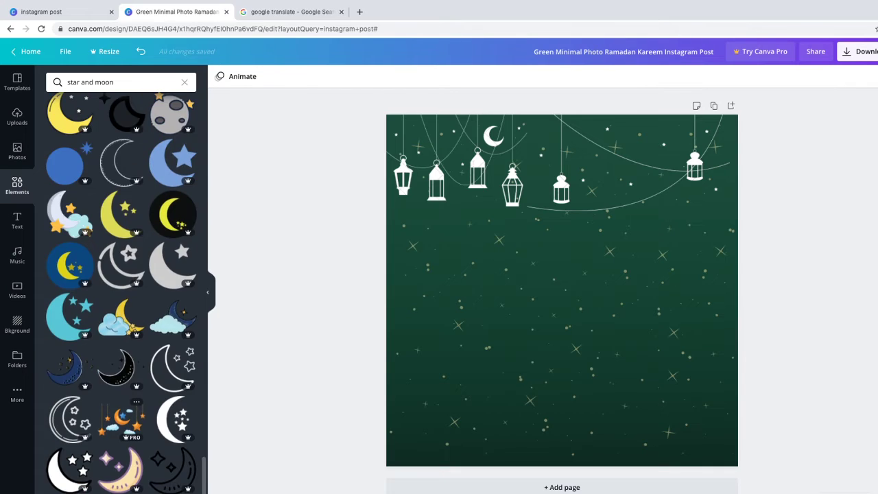
pyautogui.scroll(-2, 121, 291)
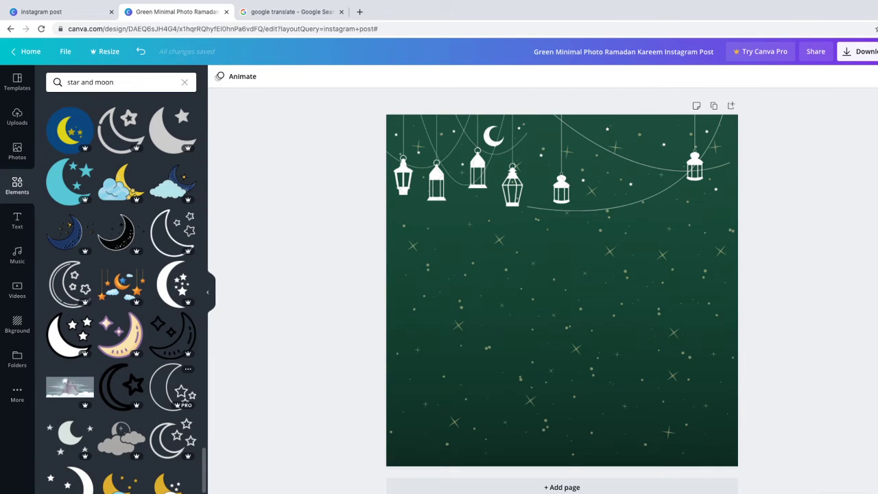
pyautogui.scroll(10, 122, 288)
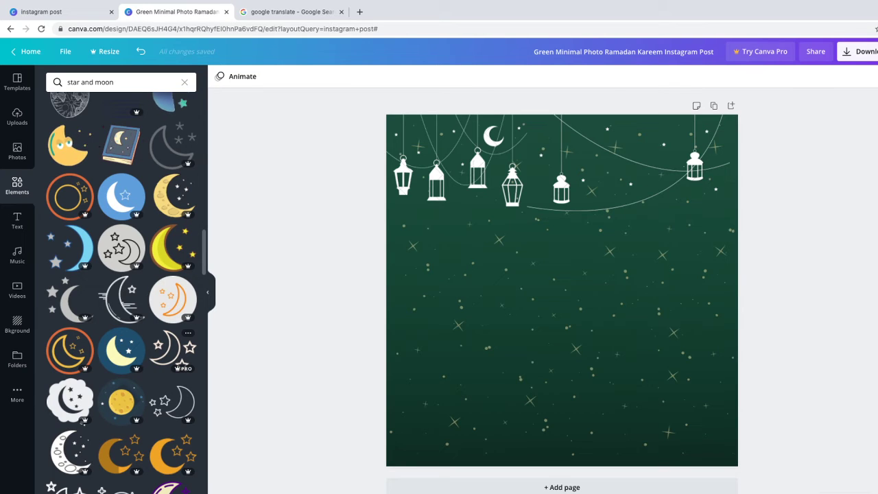
pyautogui.scroll(10, 122, 288)
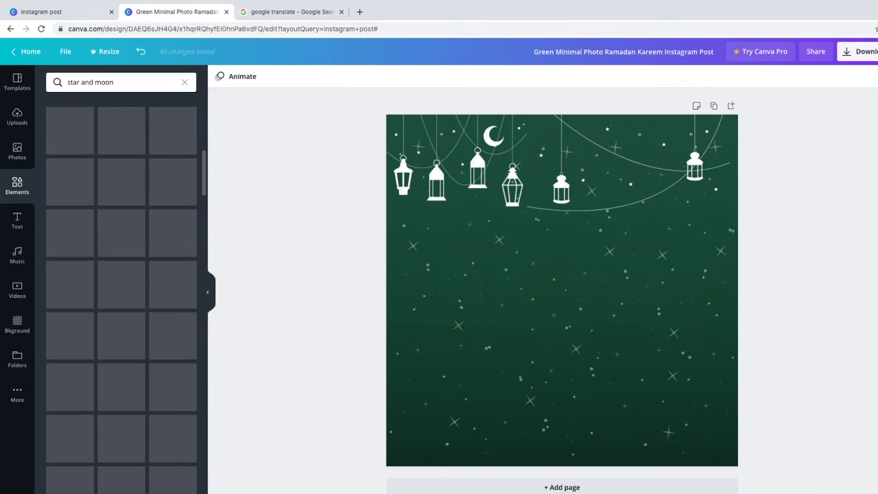
pyautogui.scroll(2, 121, 288)
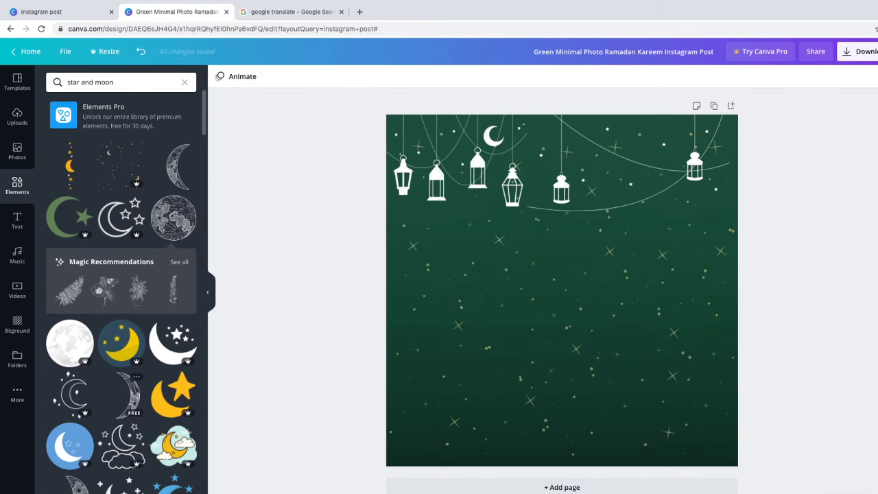
# Step: Re-examine the earlier rows of star and moon graphics, comparing the crescents, constellations and line-art moons
pyautogui.scroll(-3, 122, 295)
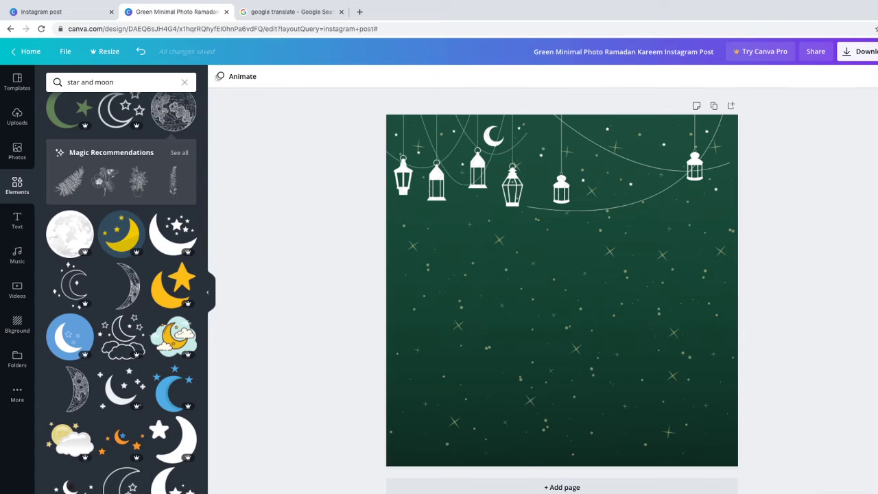
pyautogui.scroll(-5, 172, 398)
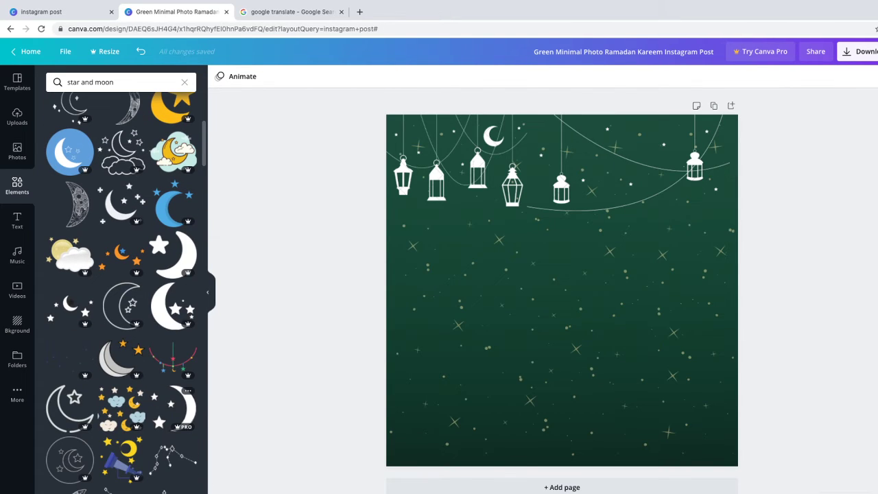
pyautogui.scroll(-1, 171, 398)
pyautogui.scroll(-1, 172, 398)
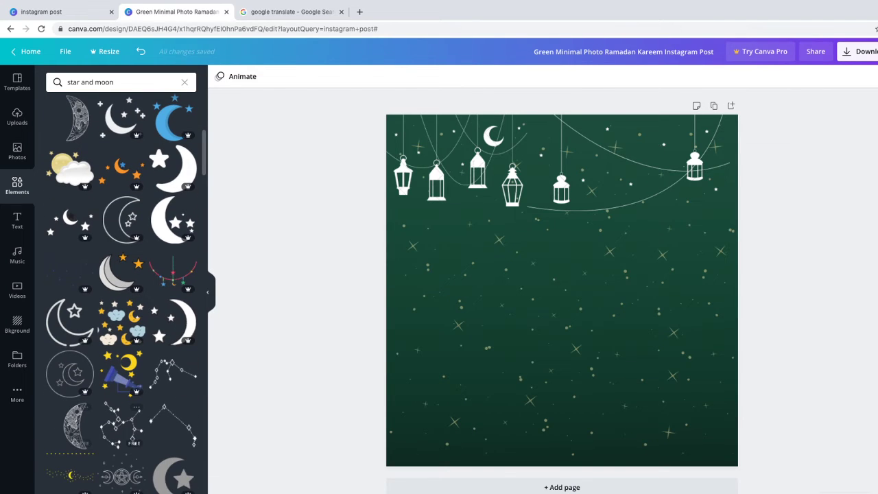
pyautogui.scroll(-1, 110, 432)
pyautogui.scroll(-1, 110, 432)
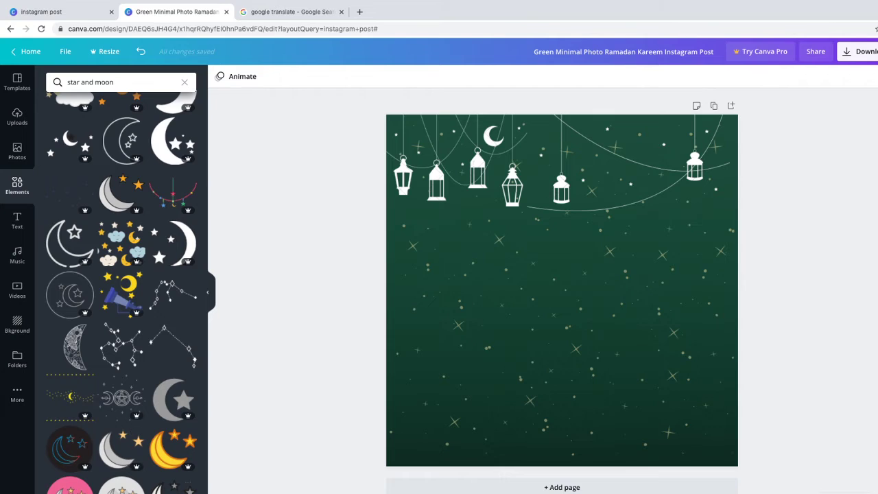
pyautogui.scroll(-2, 137, 439)
pyautogui.scroll(-1, 173, 443)
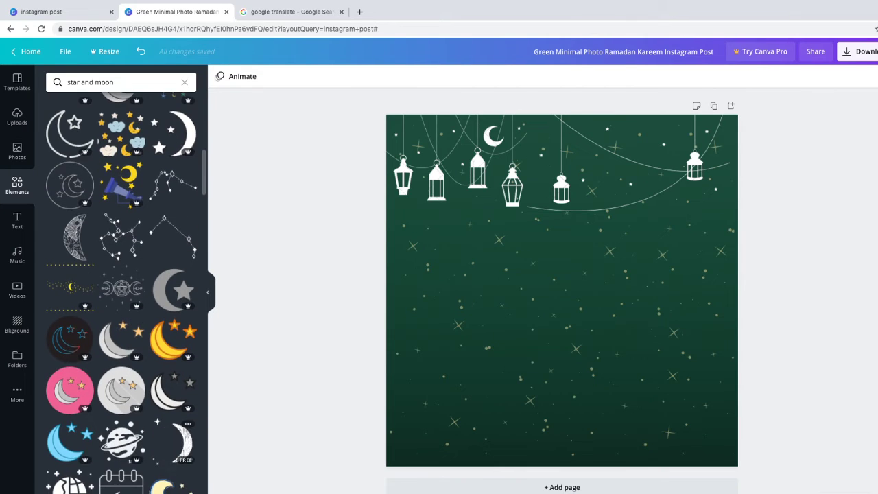
pyautogui.scroll(-4, 173, 443)
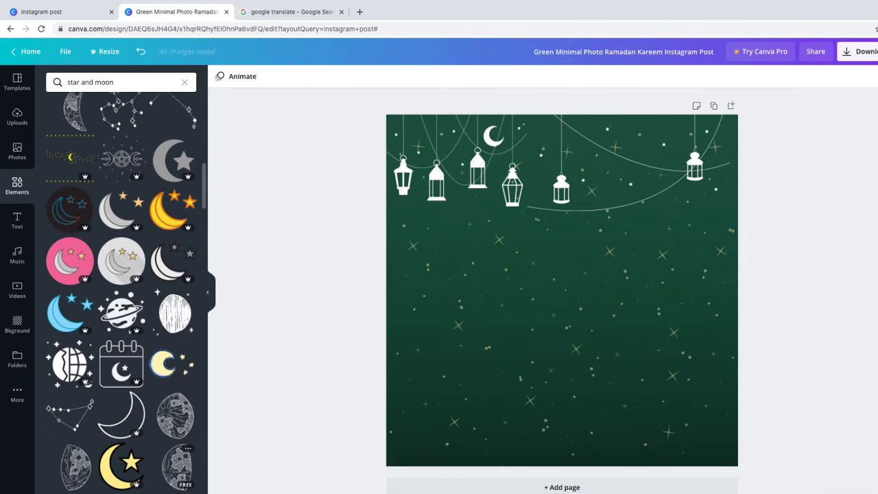
# Step: Add the round line-art full moon graphic, recolor it white, and place it slightly right of the page's centre below the lanterns
pyautogui.scroll(10, 121, 293)
pyautogui.scroll(3, 121, 343)
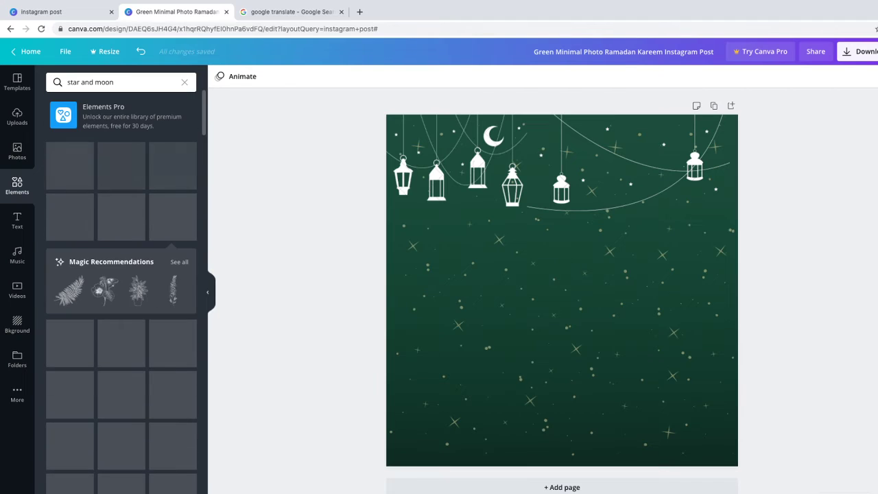
pyautogui.click(173, 218)
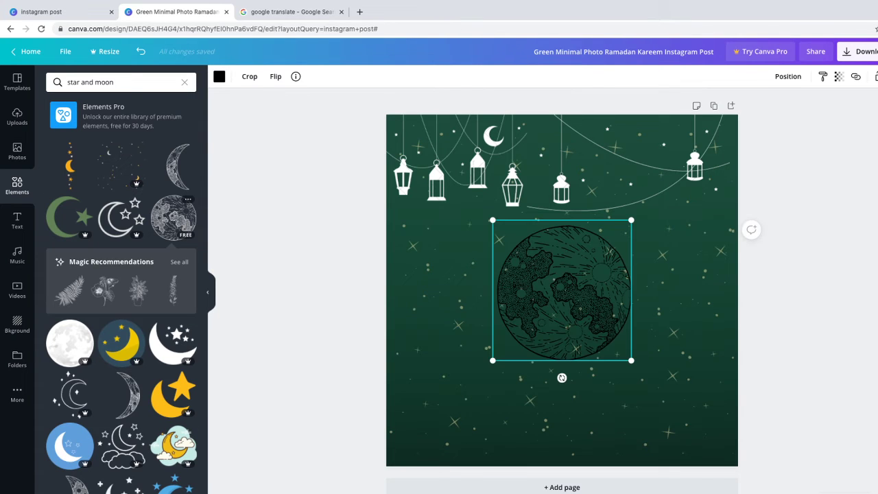
pyautogui.click(219, 76)
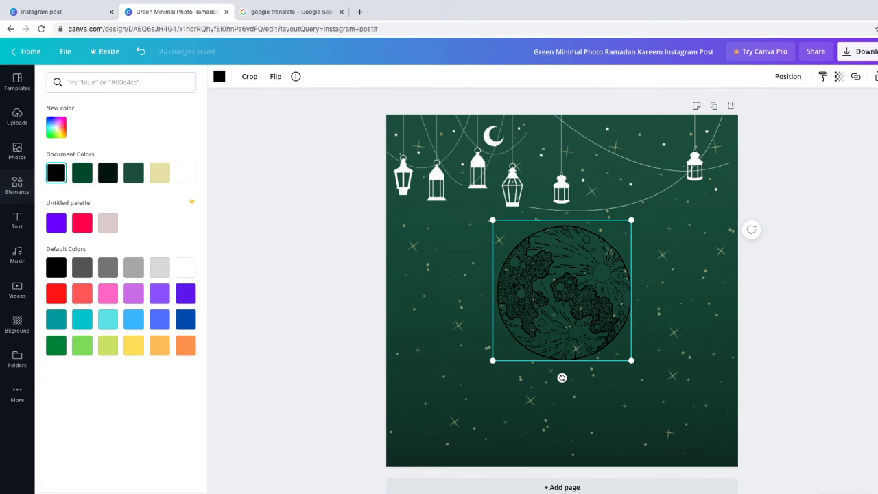
pyautogui.click(185, 173)
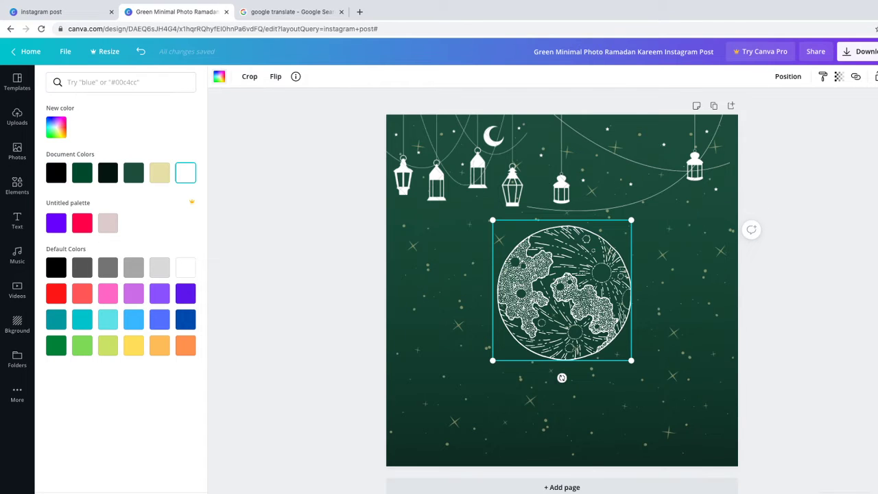
pyautogui.moveTo(562, 295)
pyautogui.mouseDown()
pyautogui.moveTo(604, 309)
pyautogui.moveTo(576, 304)
pyautogui.mouseUp()
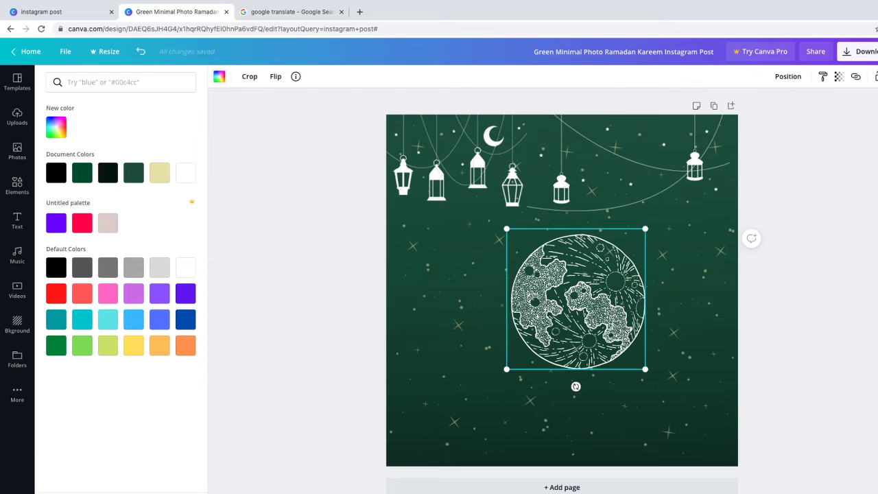
# Step: Replace the line-art full moon with the line-art crescent moon graphic and send the crescent backward two layers
pyautogui.press('Delete')
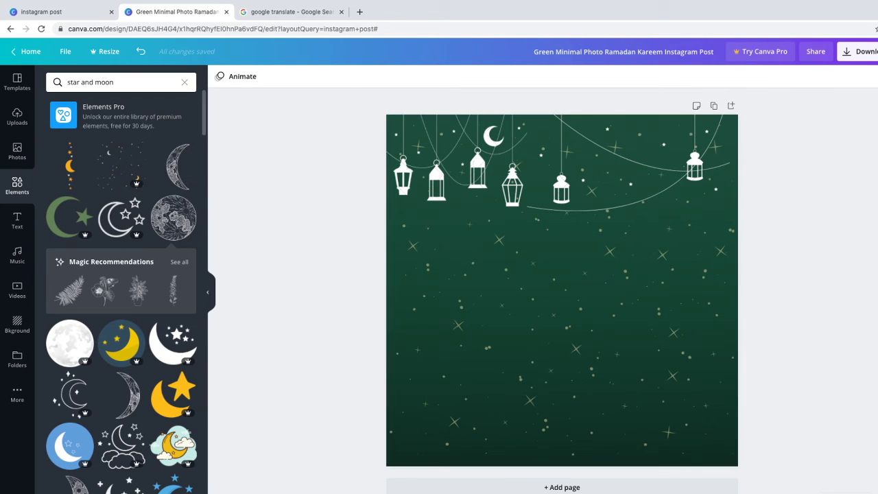
pyautogui.click(179, 164)
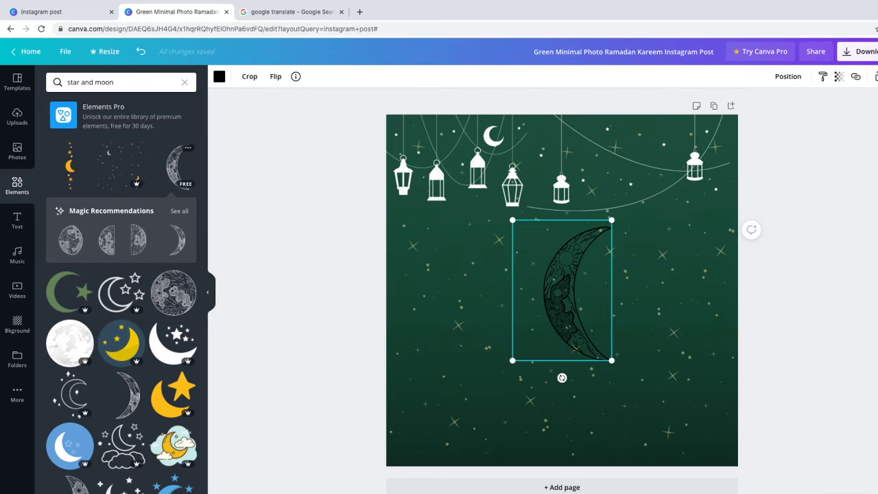
pyautogui.click(787, 76)
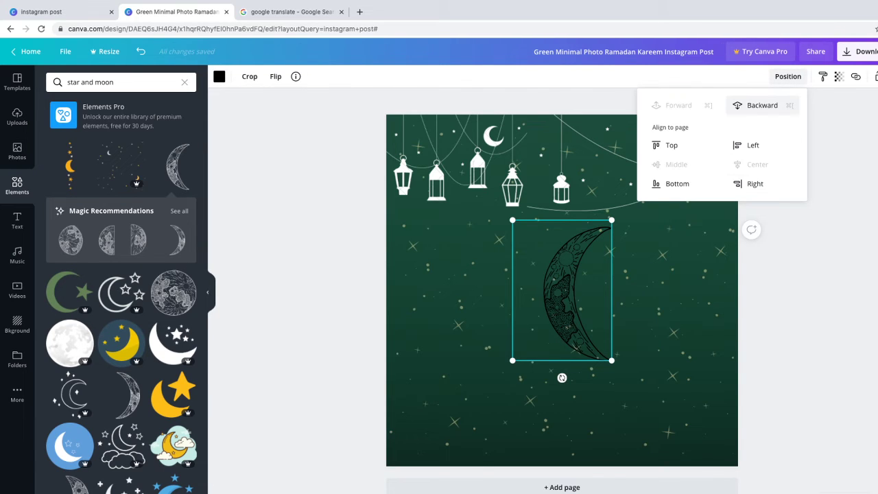
pyautogui.click(763, 105)
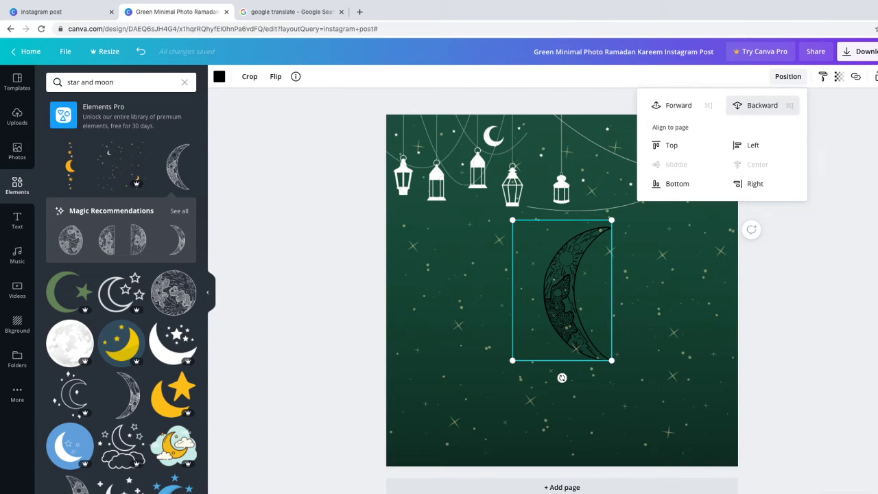
pyautogui.click(762, 104)
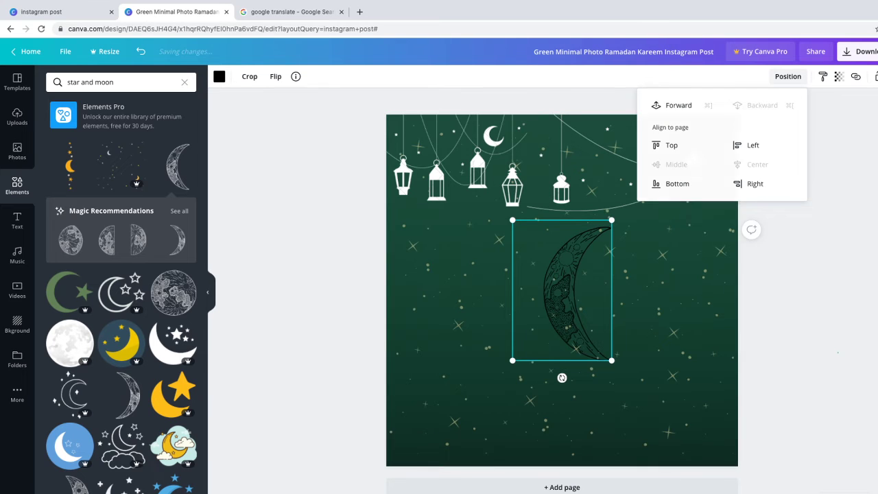
pyautogui.press('Escape')
# Step: Try sending the gold star overlay to the back of the page and undo the change
pyautogui.moveTo(563, 292)
pyautogui.mouseDown()
pyautogui.moveTo(571, 280)
pyautogui.moveTo(555, 292)
pyautogui.moveTo(566, 296)
pyautogui.moveTo(554, 287)
pyautogui.mouseUp()
pyautogui.click(141, 51)
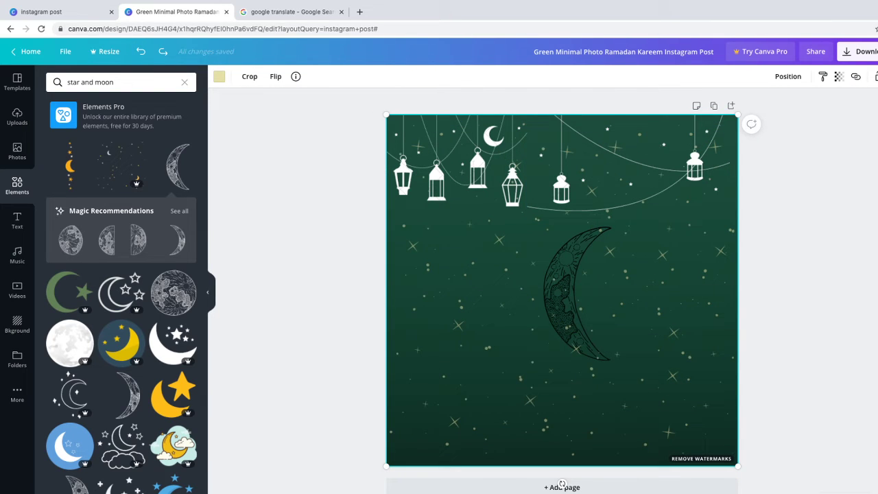
pyautogui.click(788, 76)
pyautogui.click(759, 124)
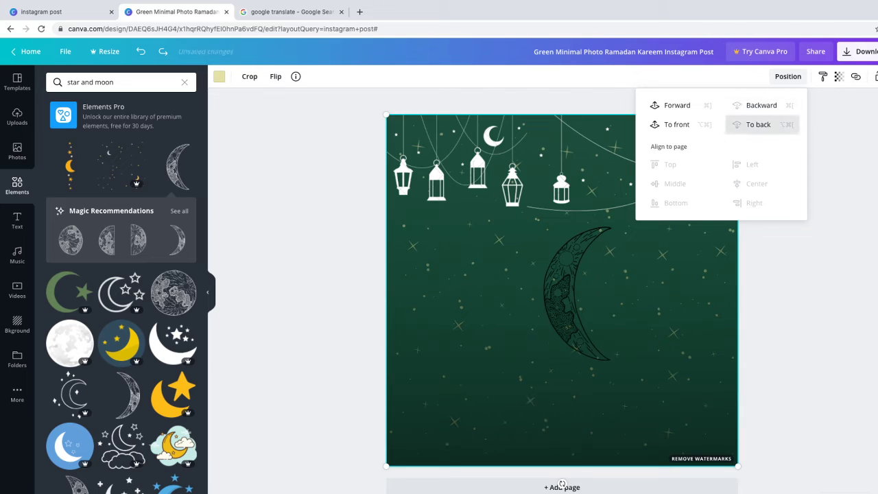
pyautogui.click(562, 484)
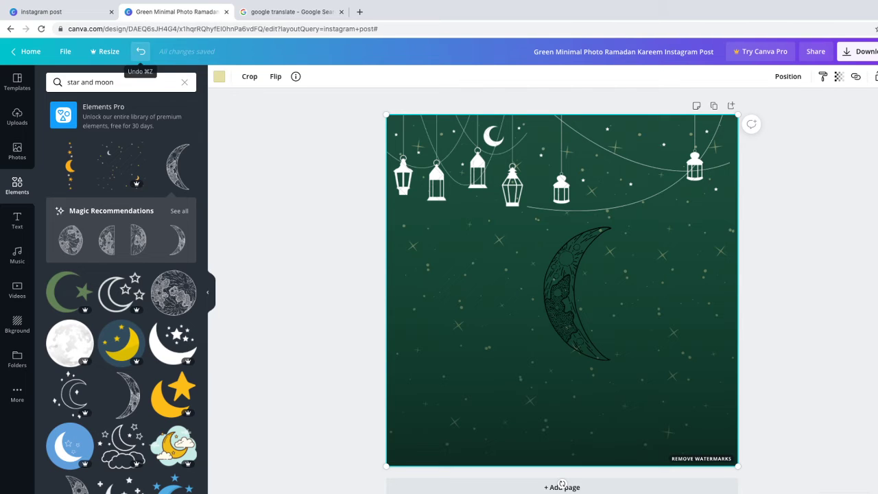
pyautogui.click(141, 51)
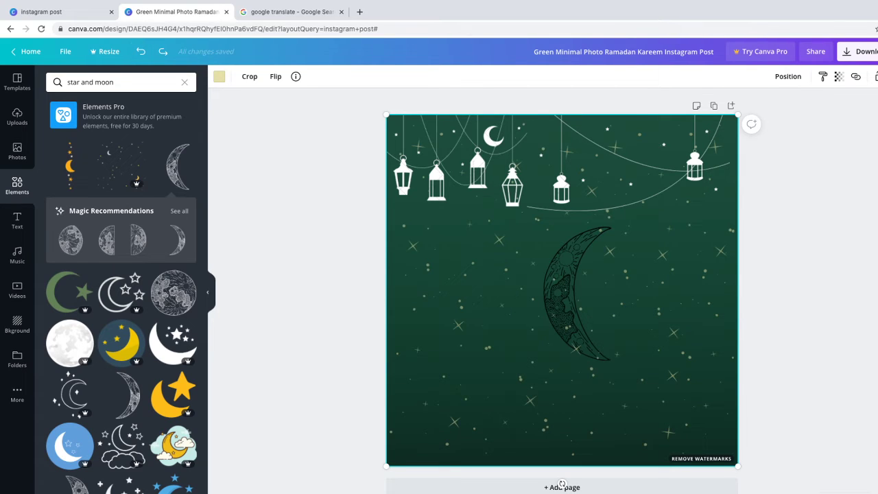
pyautogui.moveTo(487, 352)
pyautogui.mouseDown()
pyautogui.moveTo(483, 383)
pyautogui.moveTo(488, 353)
pyautogui.mouseUp()
pyautogui.press('super+z')
pyautogui.moveTo(562, 484)
pyautogui.mouseDown()
pyautogui.moveTo(412, 490)
pyautogui.moveTo(593, 490)
pyautogui.moveTo(551, 485)
pyautogui.mouseUp()
# Step: Close the Ramadan design and Google Translate pages and create a blank Instagram Post
pyautogui.press('super+w')
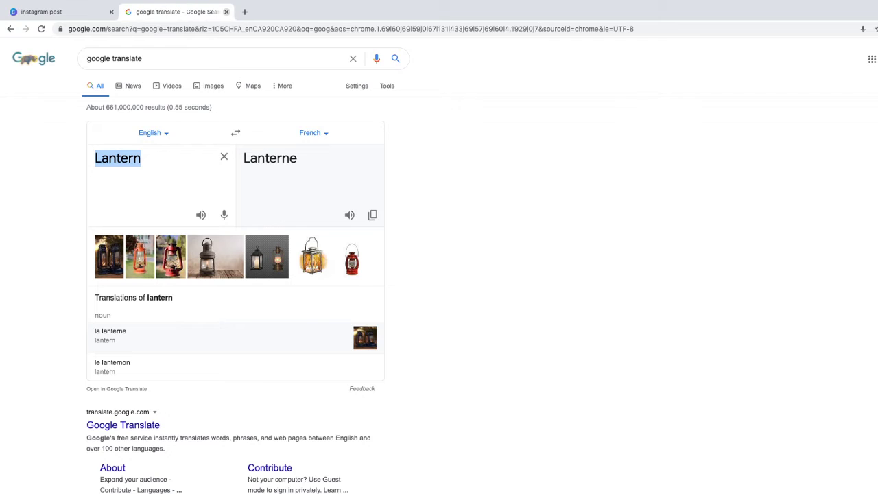
pyautogui.press('super+w')
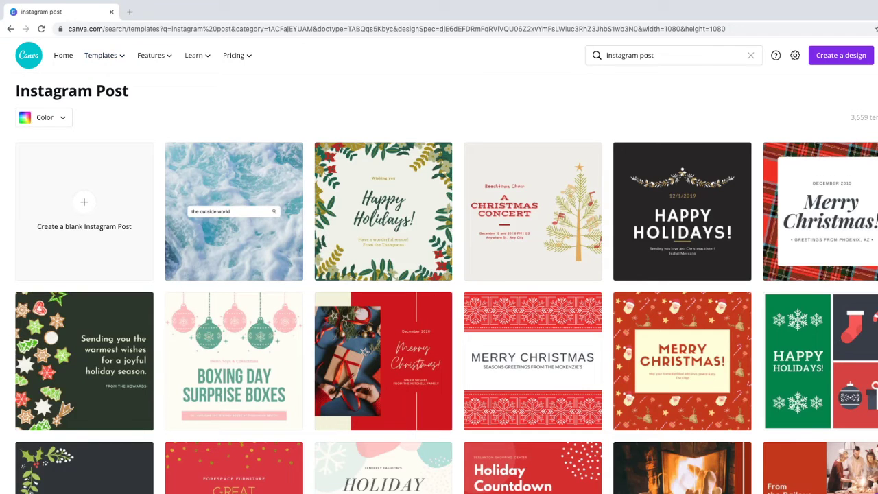
pyautogui.click(84, 202)
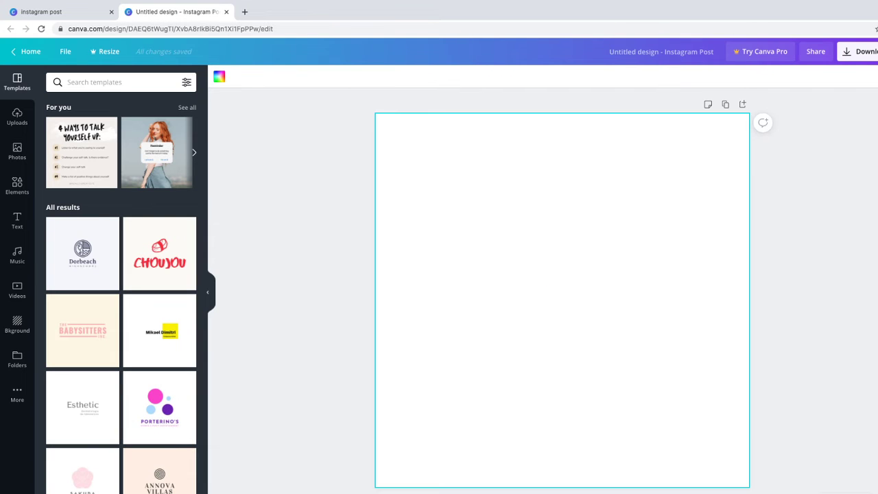
# Step: Set the blank page's background to the custom red #FA0505
pyautogui.click(219, 76)
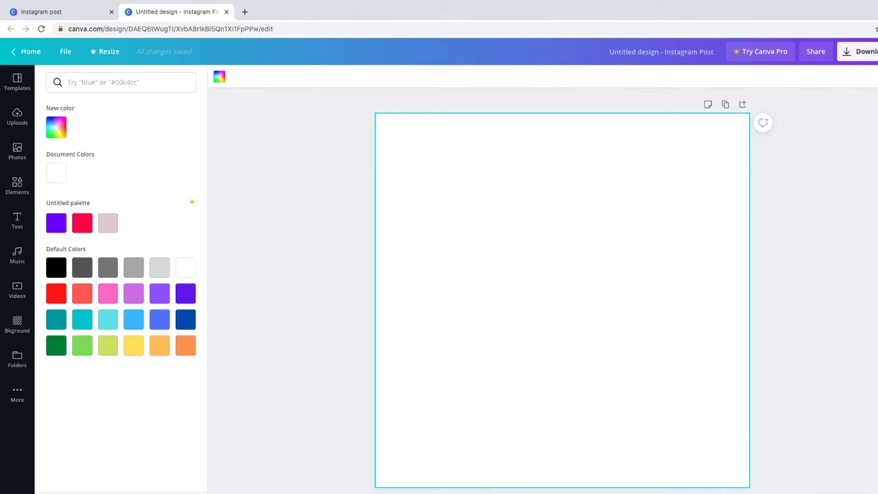
pyautogui.click(57, 127)
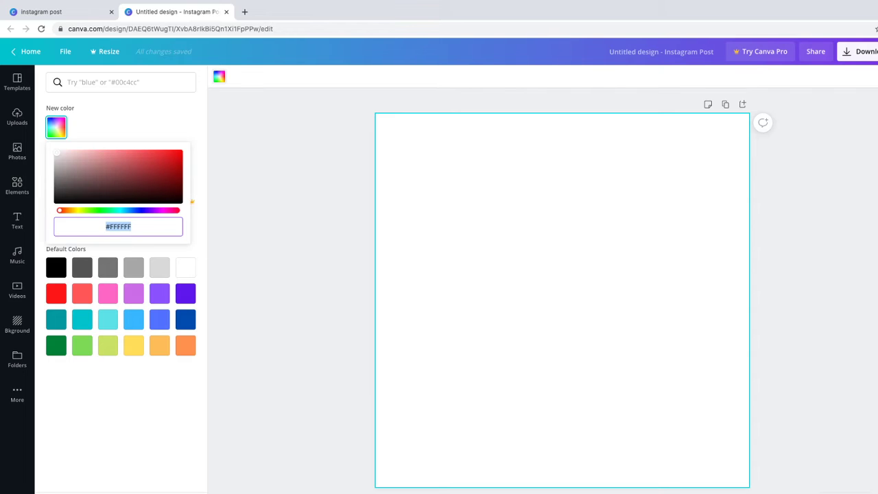
pyautogui.moveTo(165, 158); pyautogui.dragTo(181, 152)
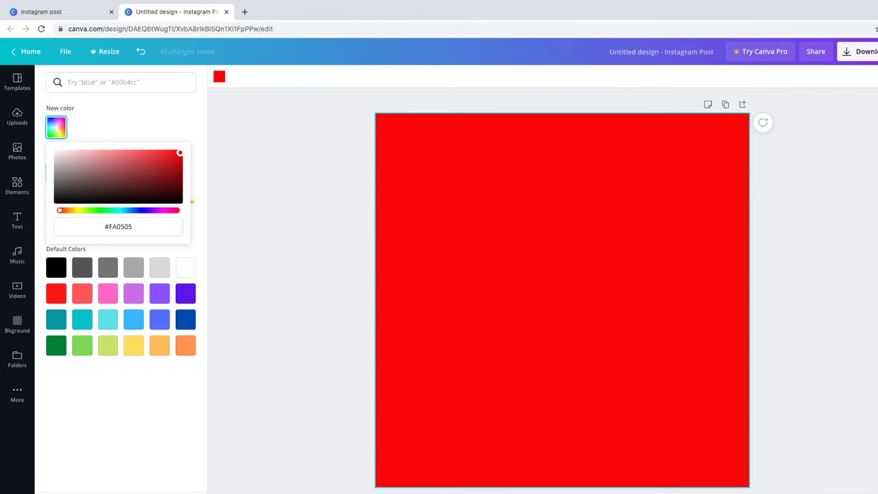
# Step: Look through the element categories, including lines, shapes, frames, stickers, charts, grids and gradients
pyautogui.click(18, 83)
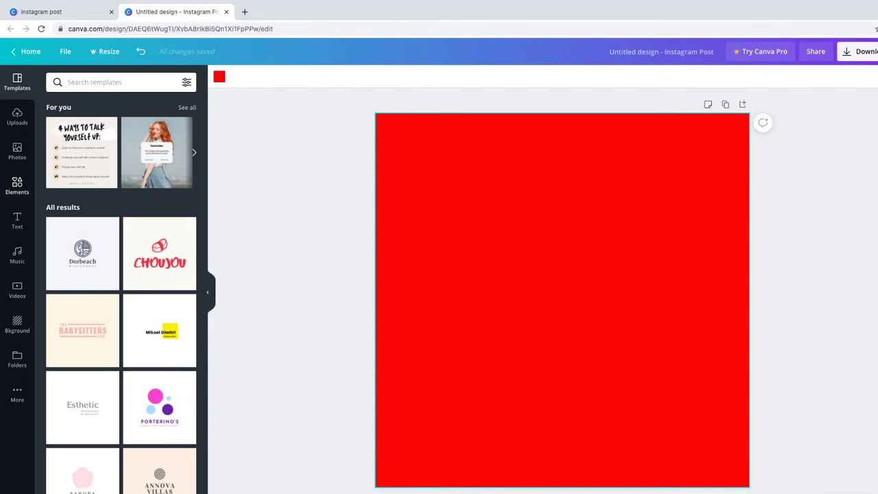
pyautogui.click(17, 185)
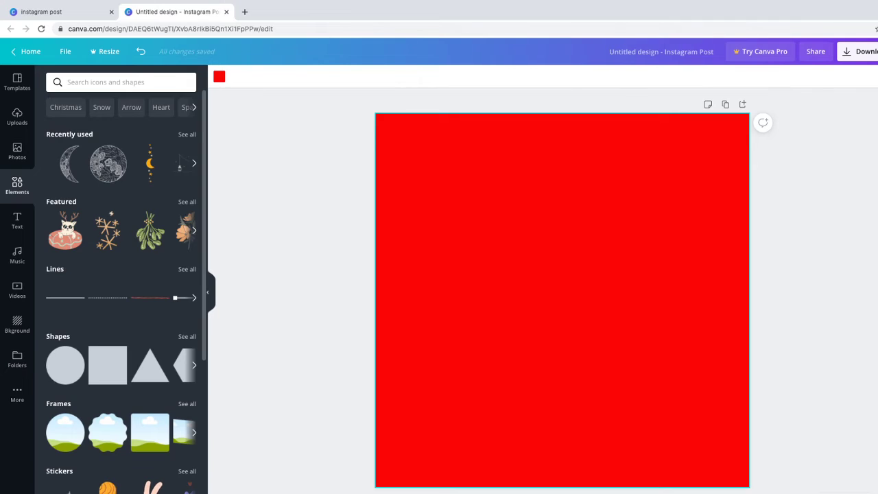
pyautogui.scroll(-2, 75, 288)
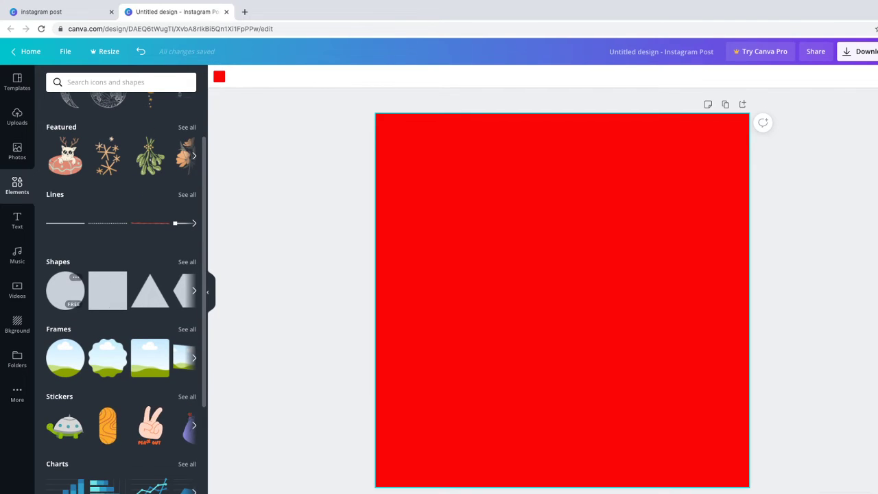
pyautogui.scroll(-3, 121, 288)
pyautogui.scroll(-6, 120, 288)
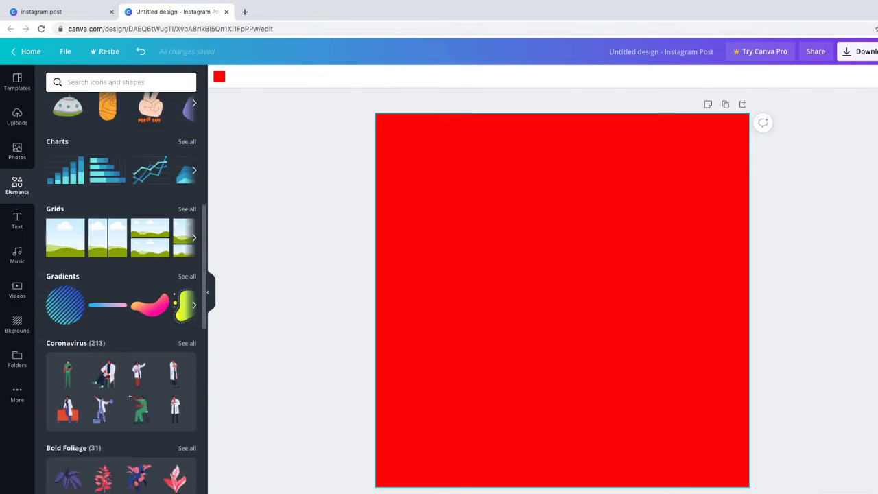
pyautogui.scroll(-2, 120, 288)
pyautogui.scroll(7, 121, 288)
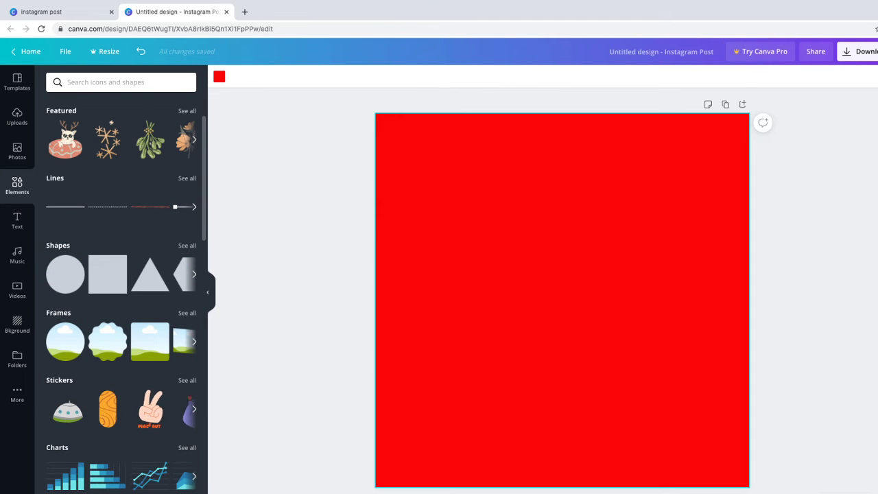
# Step: Add a text box in the middle of the page reading "Neon Party Time"
pyautogui.click(17, 221)
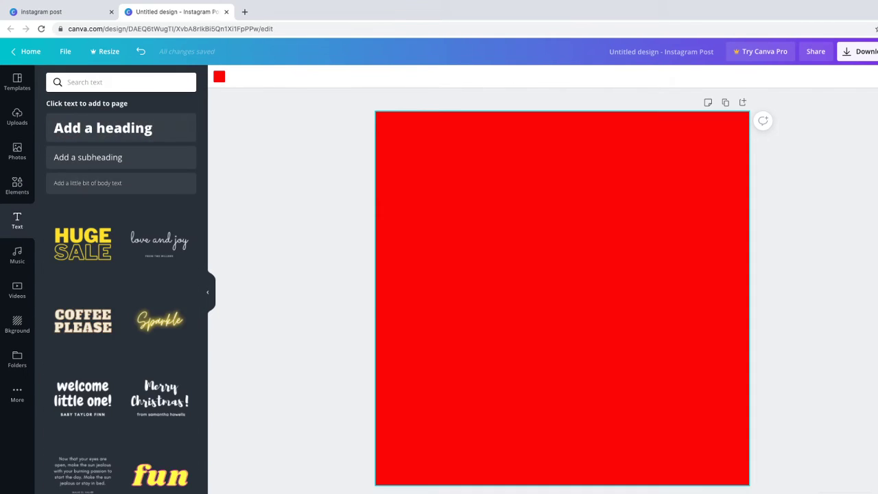
pyautogui.press('t')
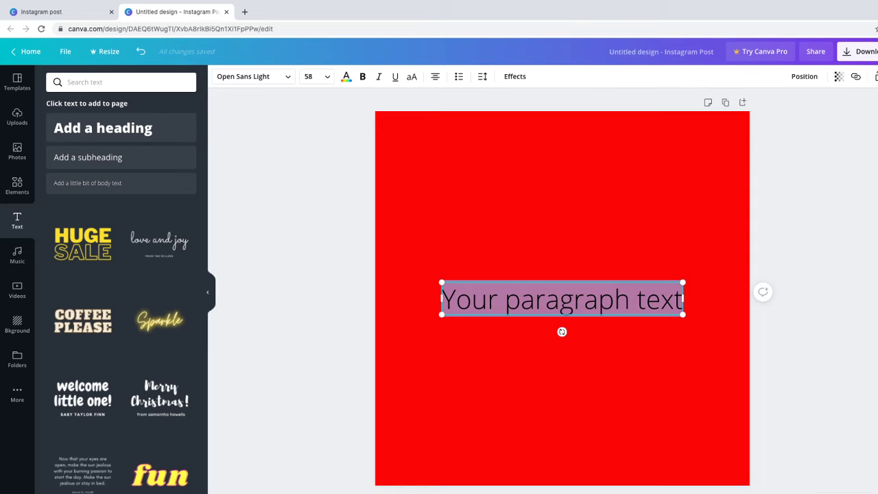
pyautogui.press('BackSpace')
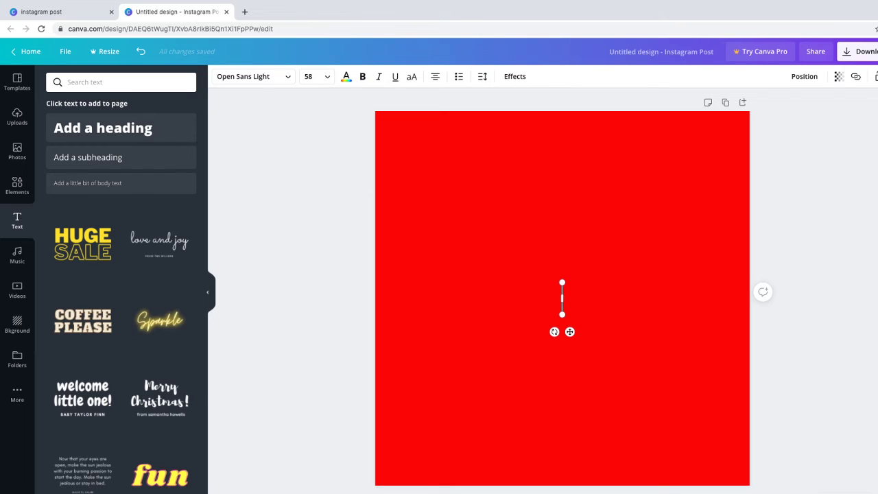
pyautogui.write('Noe')
pyautogui.press('BackSpace')
pyautogui.press('BackSpace')
pyautogui.write('ei')
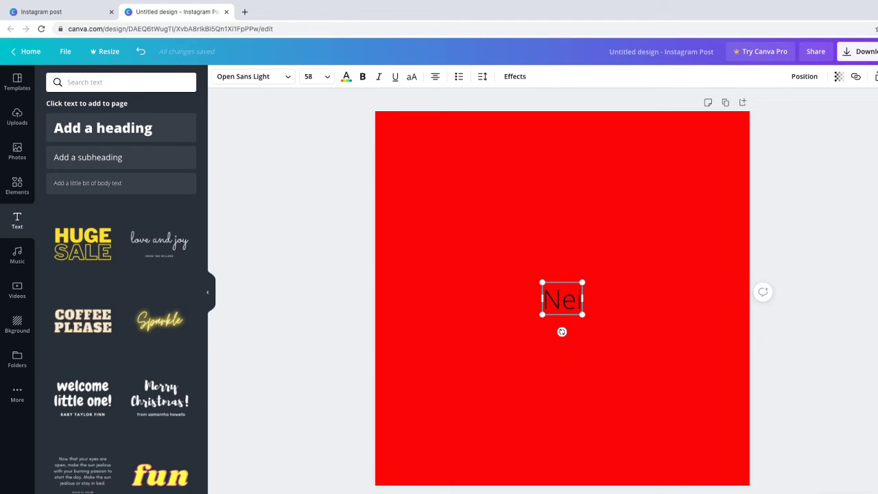
pyautogui.press('BackSpace')
pyautogui.write('on p')
pyautogui.press('BackSpace')
pyautogui.write('Par')
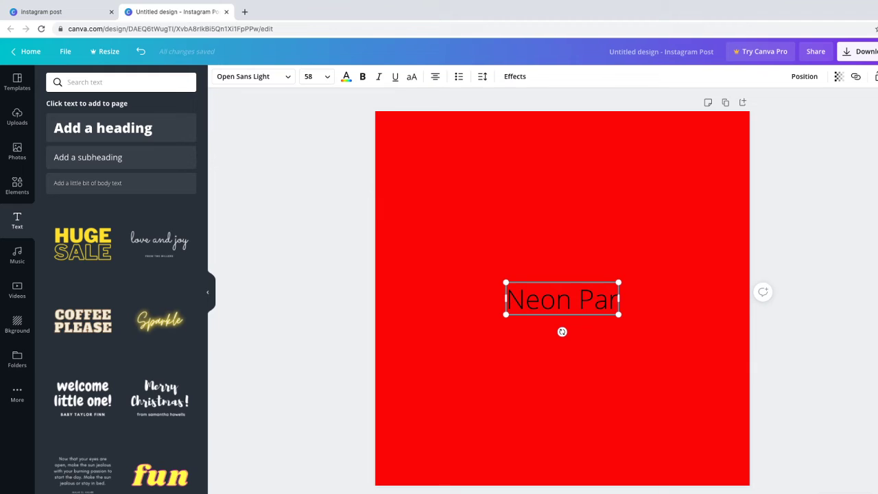
pyautogui.write('ty')
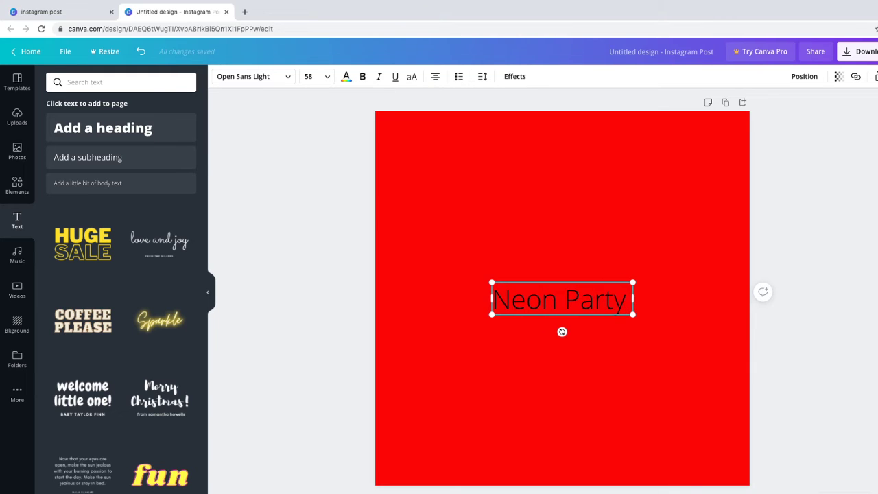
pyautogui.write(' time')
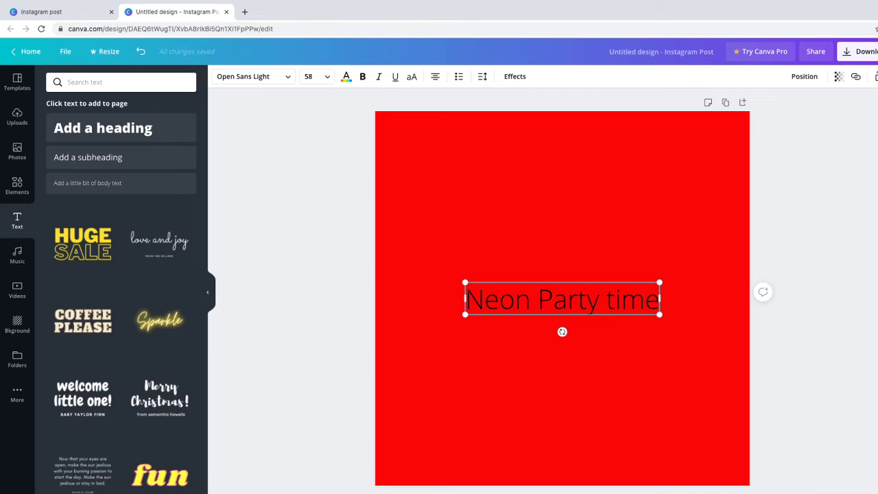
pyautogui.click(623, 299)
pyautogui.press('BackSpace')
pyautogui.write('T')
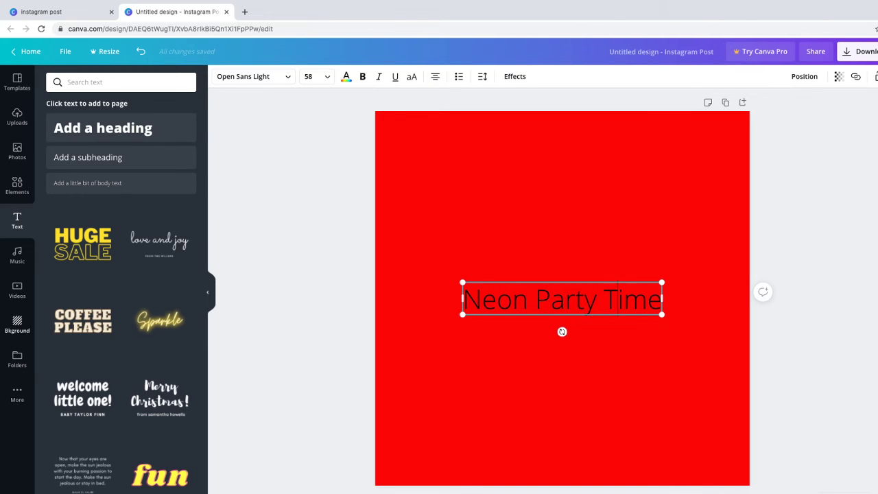
# Step: Search the backgrounds for "neon" and apply the pink and purple wavy one after trying the mint green gradient
pyautogui.click(17, 325)
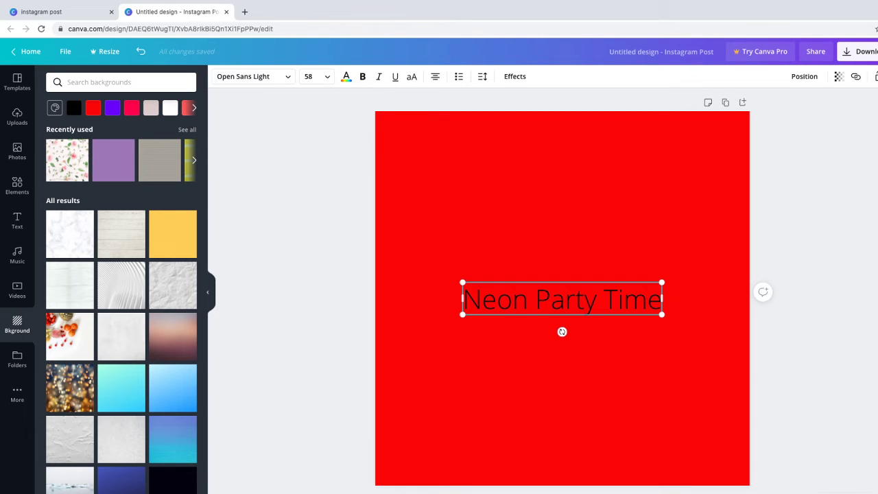
pyautogui.write('ne')
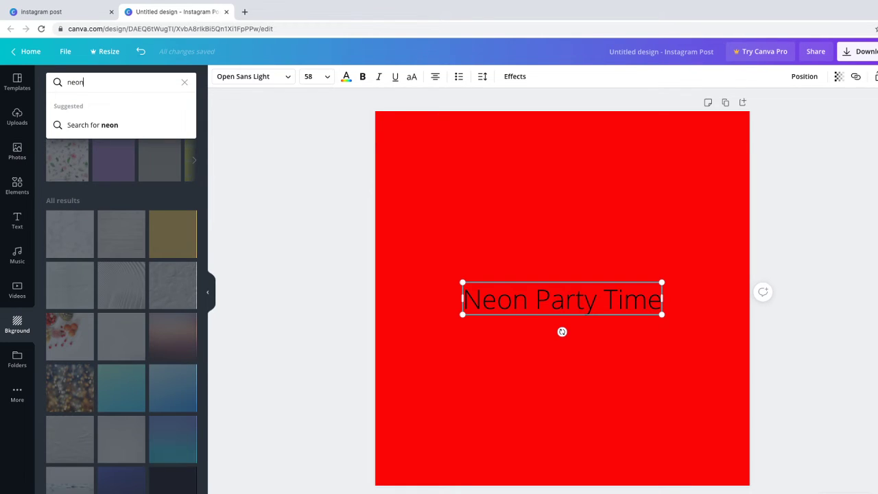
pyautogui.write('on')
pyautogui.press('Return')
pyautogui.click(69, 147)
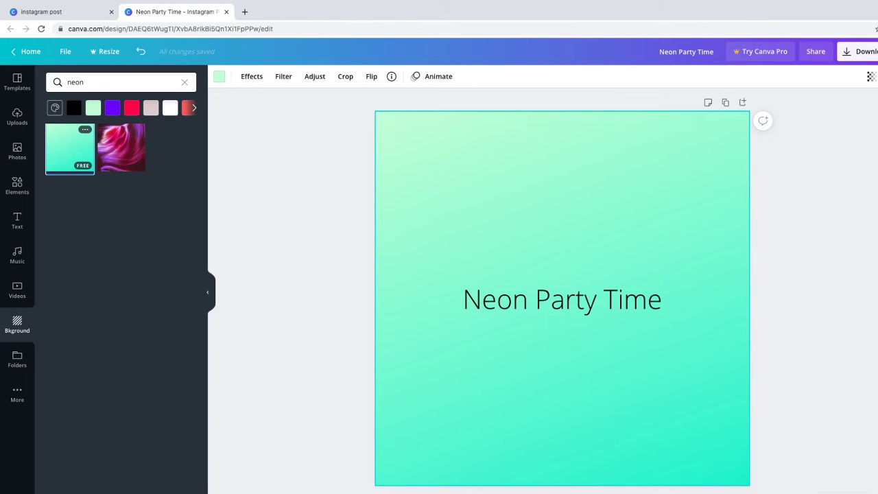
pyautogui.click(122, 148)
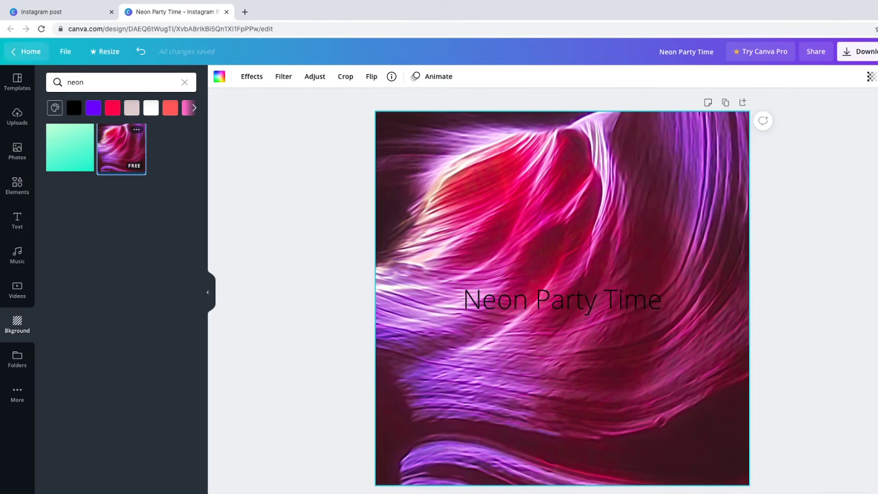
pyautogui.click(83, 82)
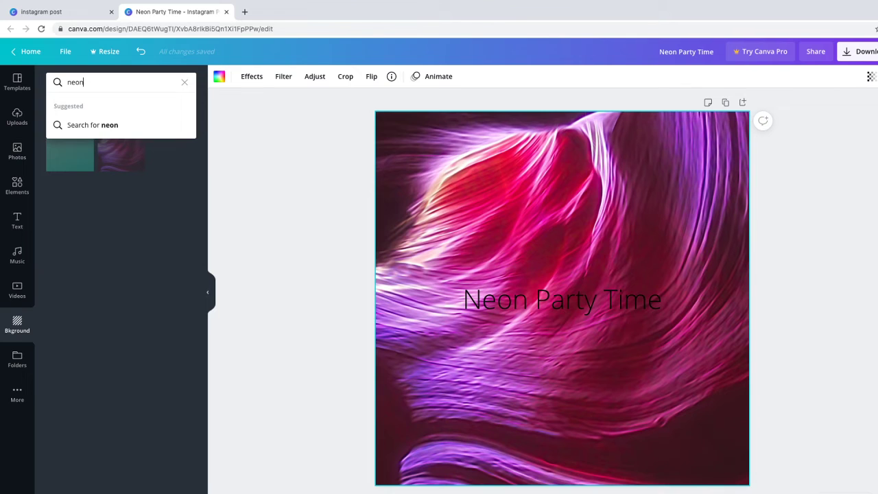
pyautogui.press('Escape')
# Step: Set the "Neon Party Time" text in the Gagalin font and move it near the page's upper edge
pyautogui.click(562, 299)
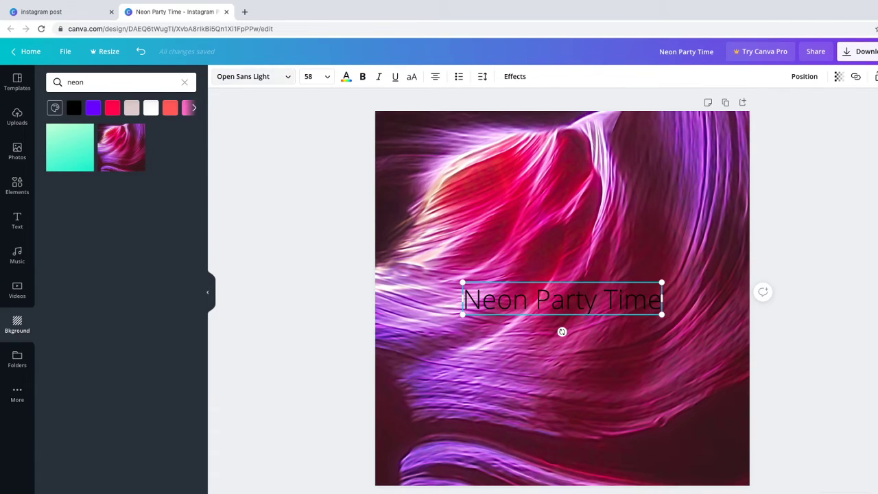
pyautogui.click(346, 77)
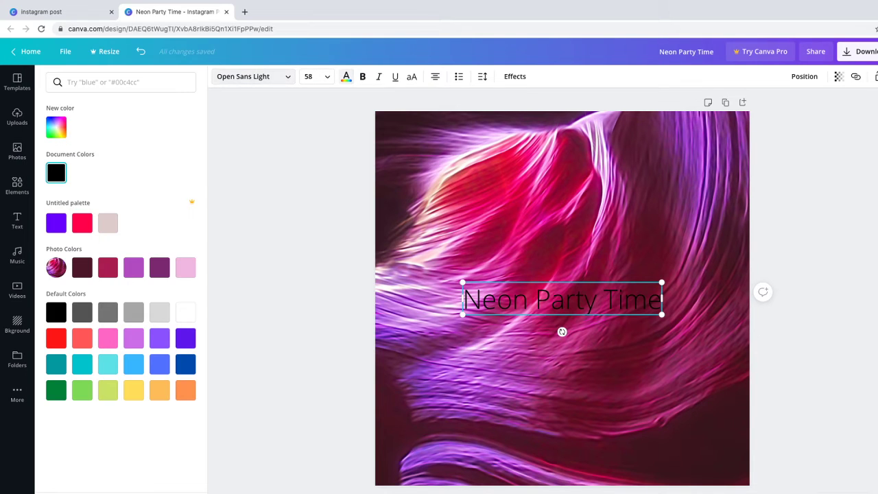
pyautogui.click(254, 76)
pyautogui.scroll(-3, 116, 292)
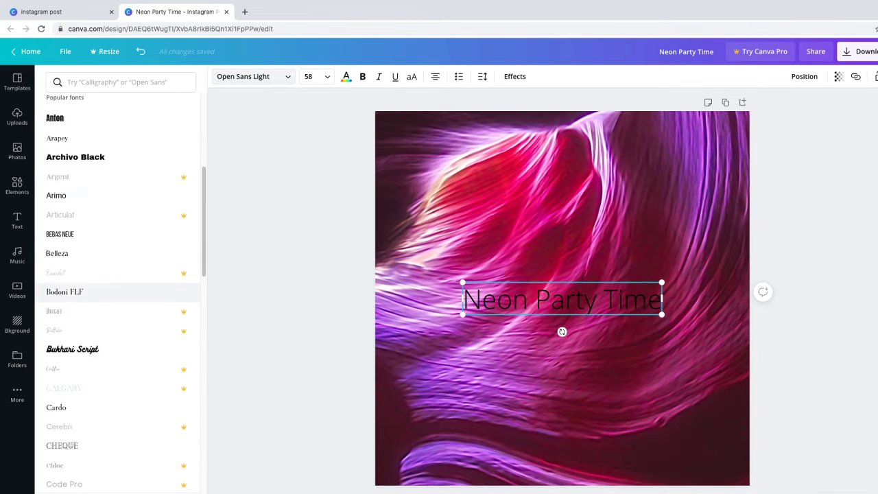
pyautogui.scroll(-5, 117, 292)
pyautogui.click(103, 282)
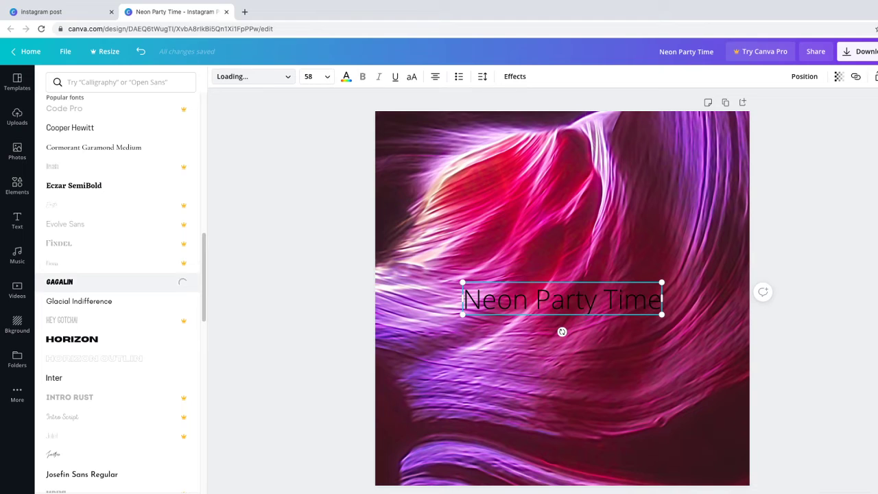
pyautogui.moveTo(562, 300); pyautogui.dragTo(563, 149)
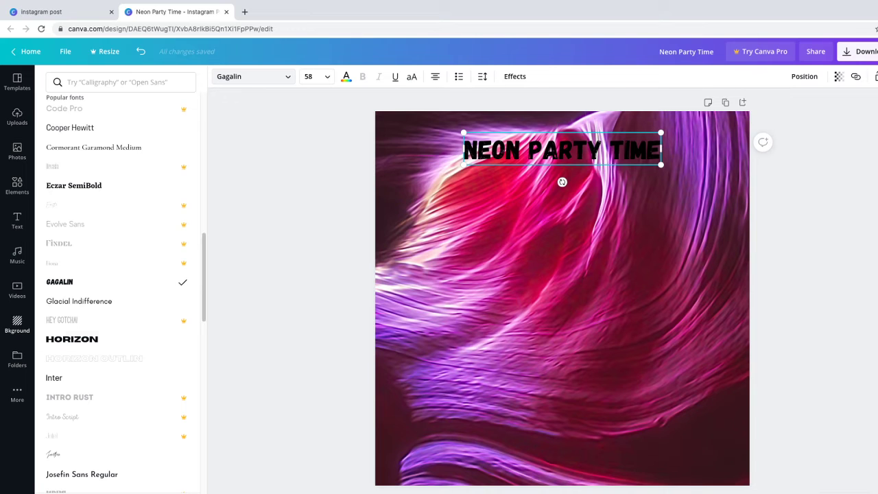
# Step: Repeat the "neon" background search and apply the mint green gradient to the page
pyautogui.click(17, 324)
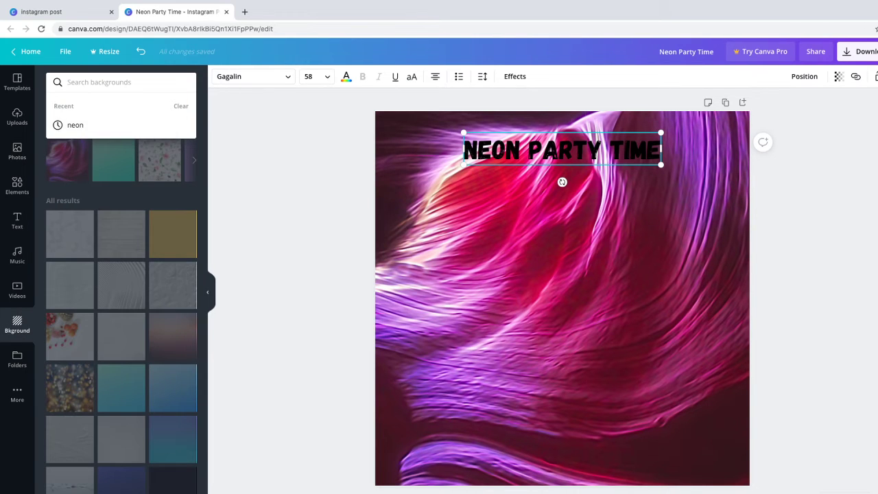
pyautogui.click(75, 125)
pyautogui.click(70, 147)
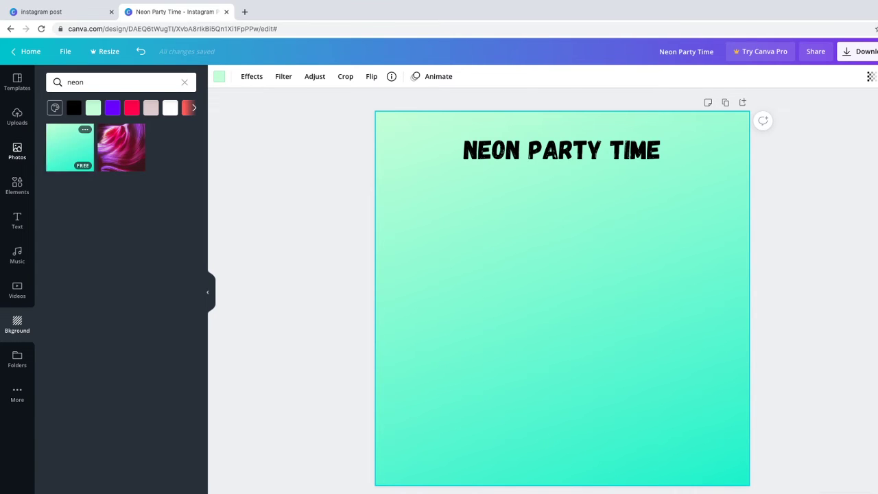
# Step: Search the photo library for "neon lights"
pyautogui.click(18, 151)
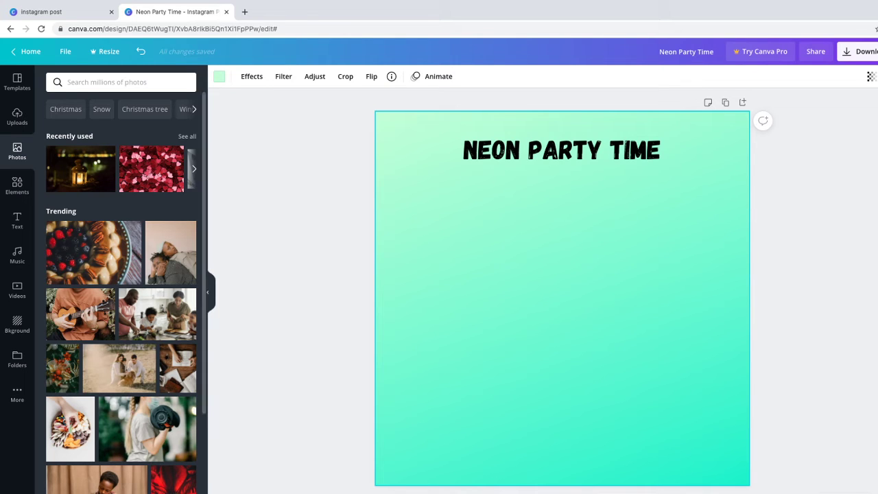
pyautogui.click(121, 82)
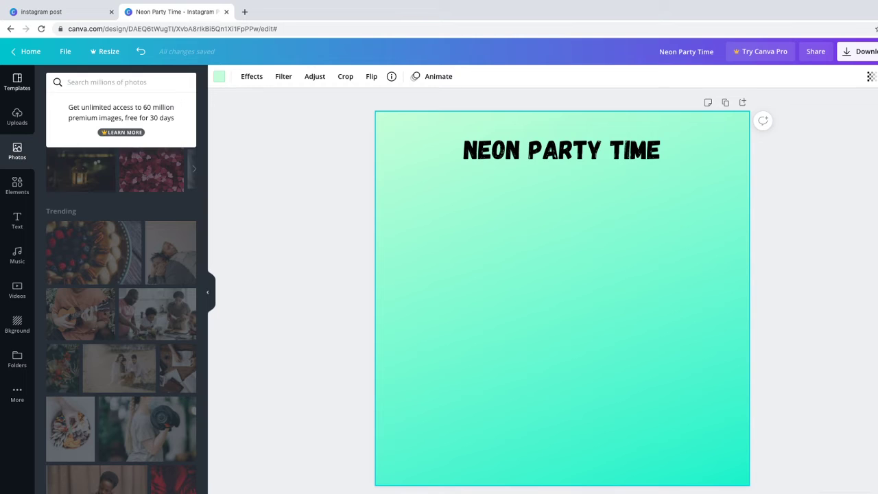
pyautogui.write('neon')
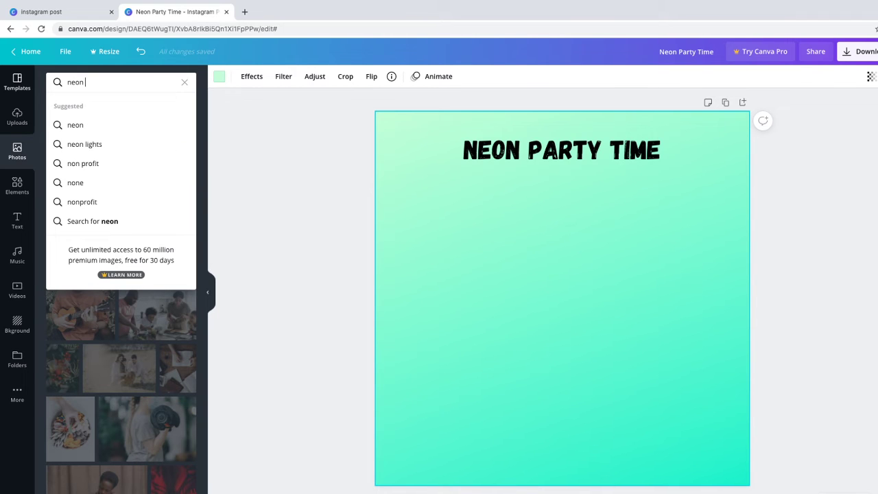
pyautogui.click(84, 144)
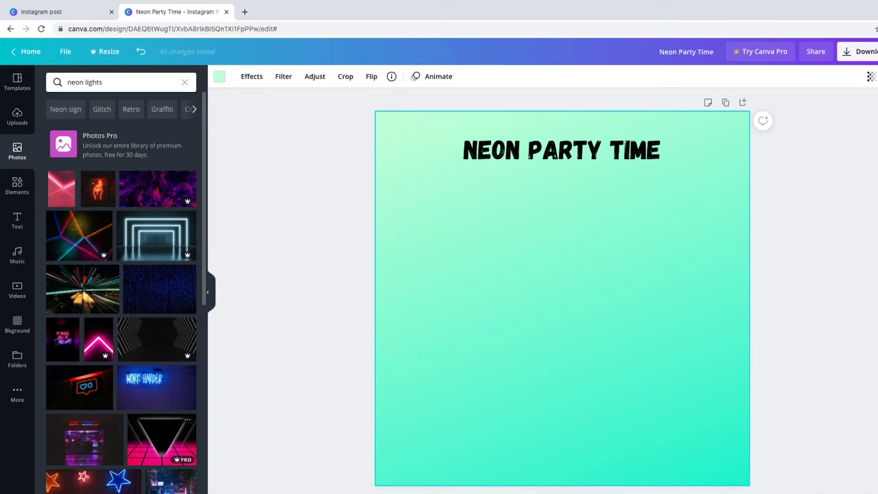
# Step: Try the "It was all a dream" neon sign photo below the title and delete it
pyautogui.scroll(-3, 131, 384)
pyautogui.scroll(-1, 130, 384)
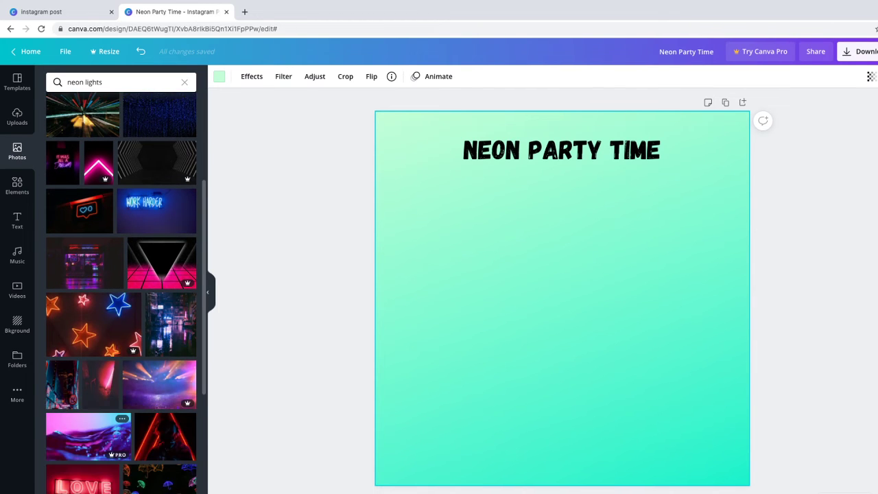
pyautogui.scroll(2, 130, 384)
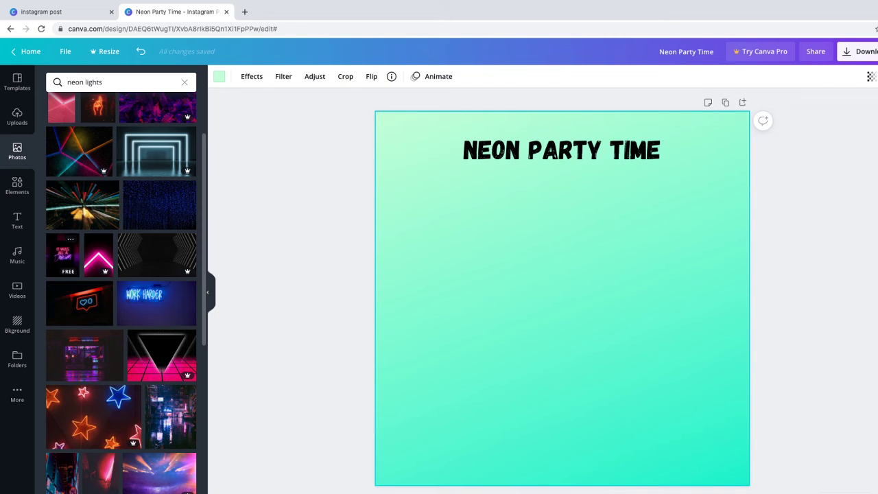
pyautogui.click(61, 255)
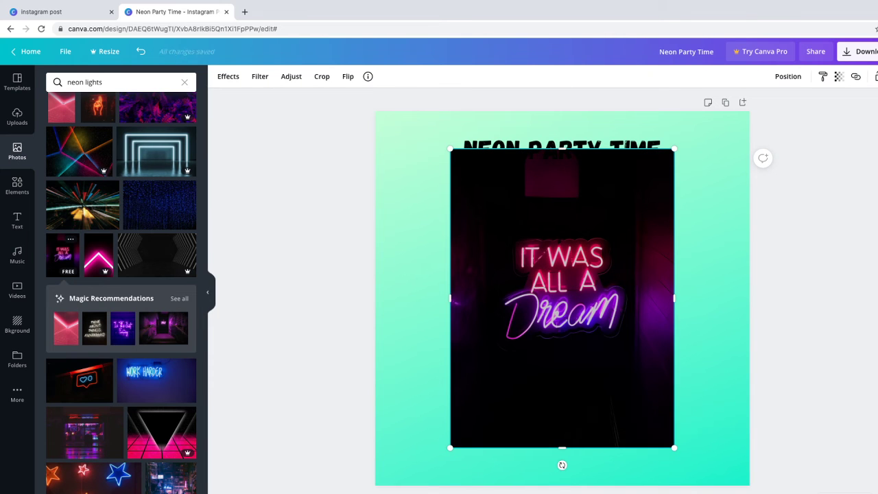
pyautogui.moveTo(562, 298); pyautogui.dragTo(546, 318)
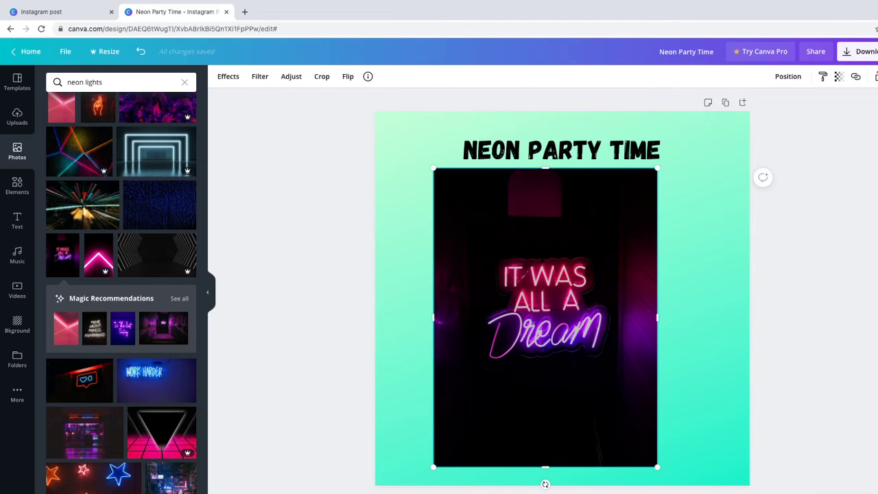
pyautogui.press('Delete')
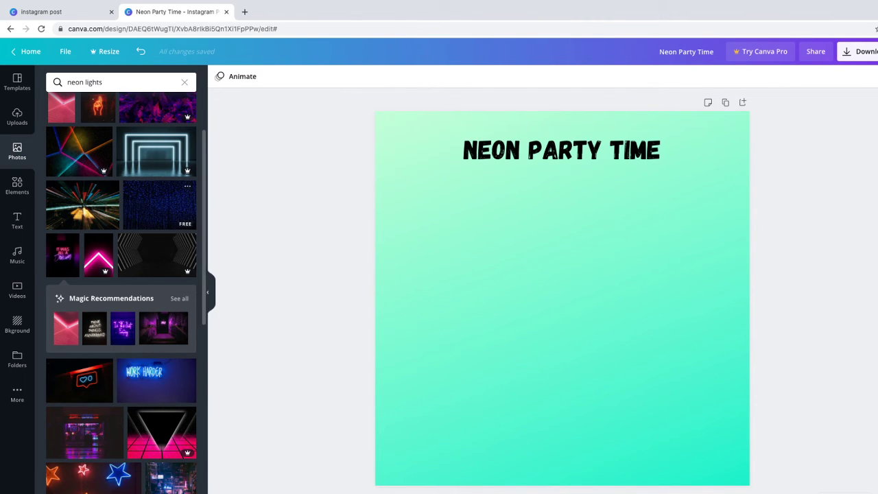
# Step: Add the red neon "LOVE" photo and position it directly below the title
pyautogui.scroll(-3, 120, 289)
pyautogui.scroll(-1, 562, 297)
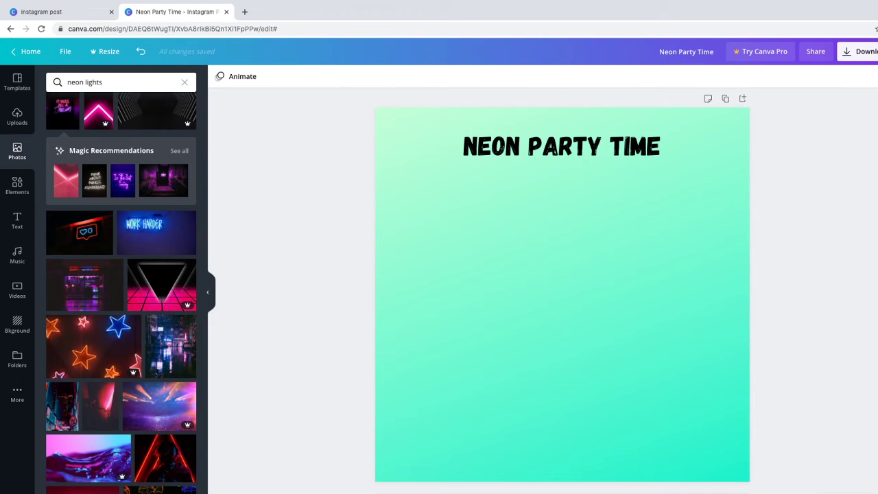
pyautogui.scroll(-3, 82, 388)
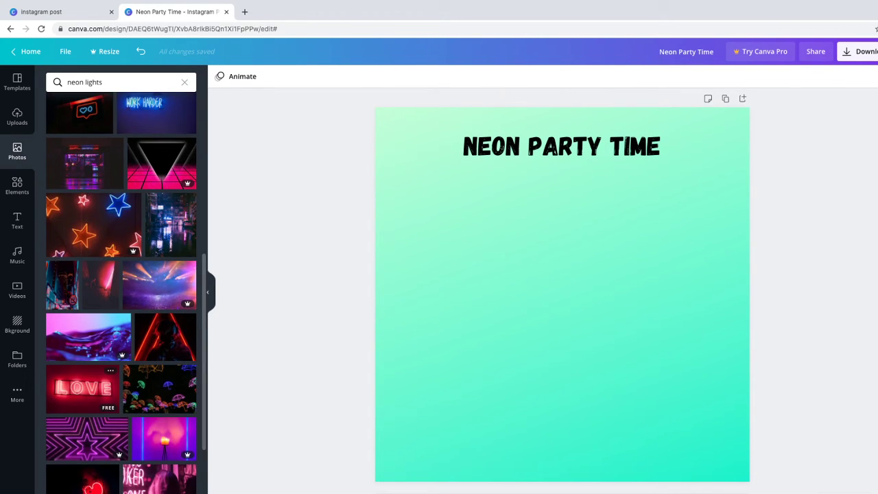
pyautogui.click(82, 388)
pyautogui.moveTo(562, 294); pyautogui.dragTo(554, 262)
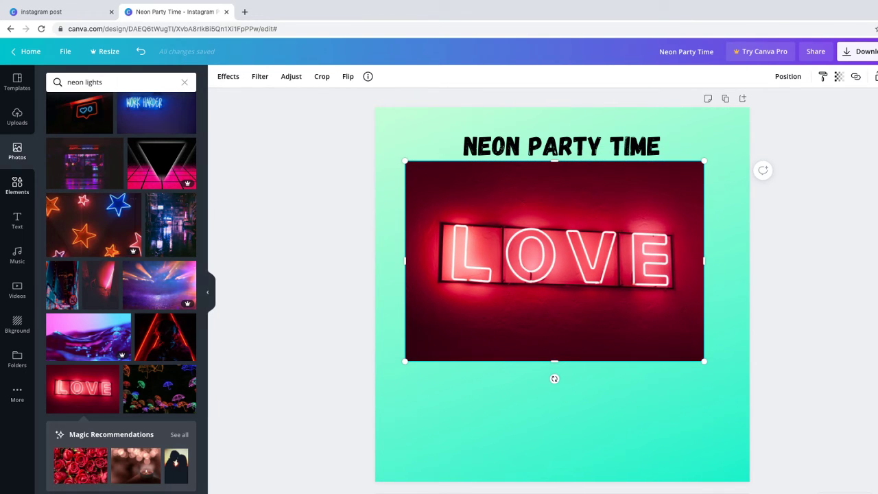
# Step: Add a circle, color it black and move it partly off the page's lower-left edge
pyautogui.click(17, 185)
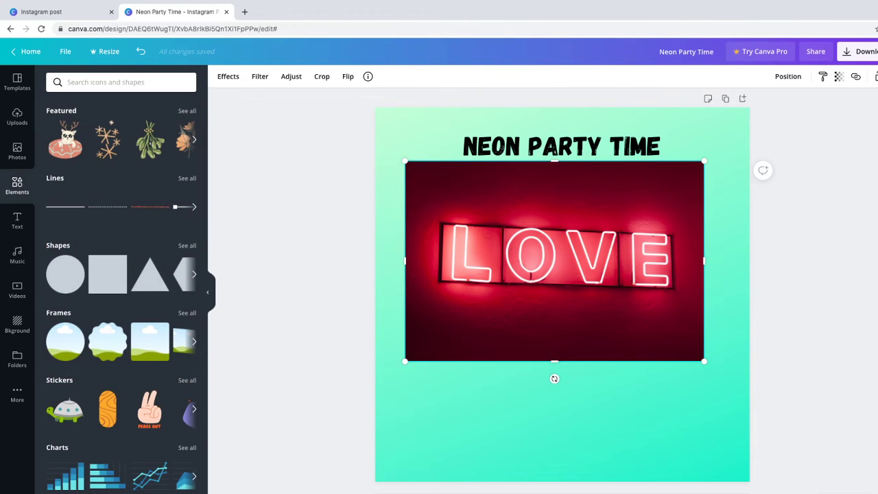
pyautogui.click(65, 273)
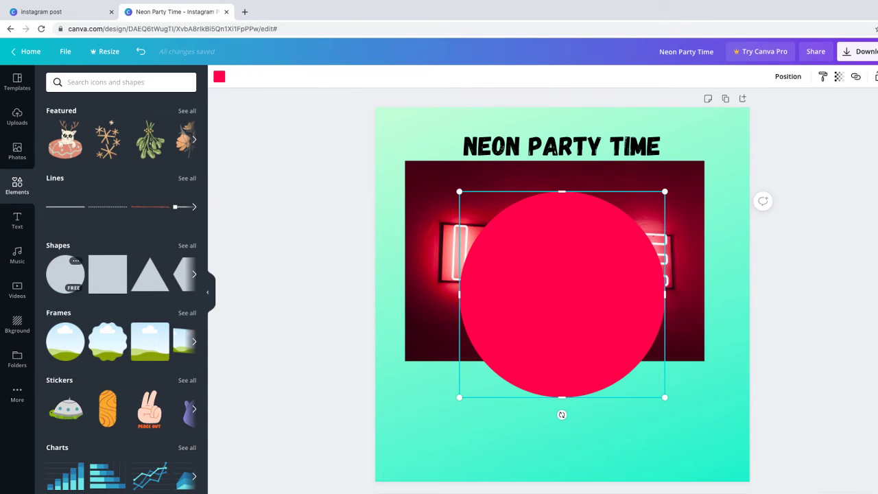
pyautogui.click(219, 76)
pyautogui.click(56, 172)
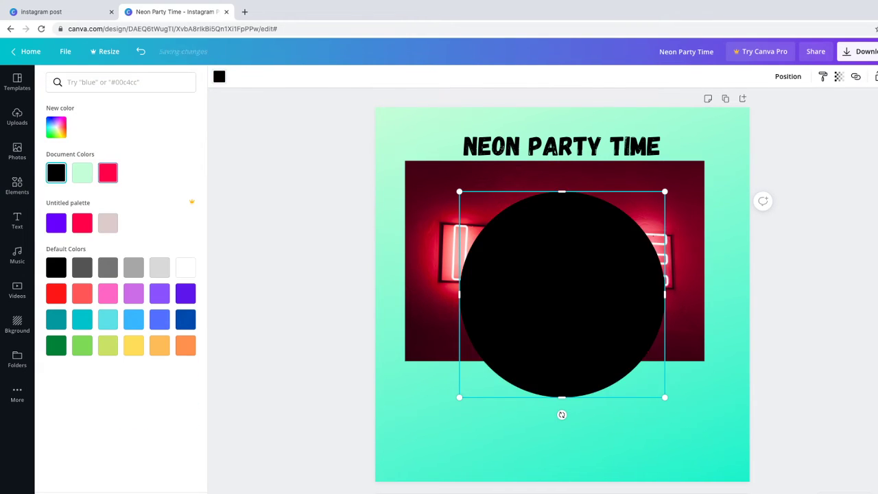
pyautogui.moveTo(562, 294); pyautogui.dragTo(405, 370)
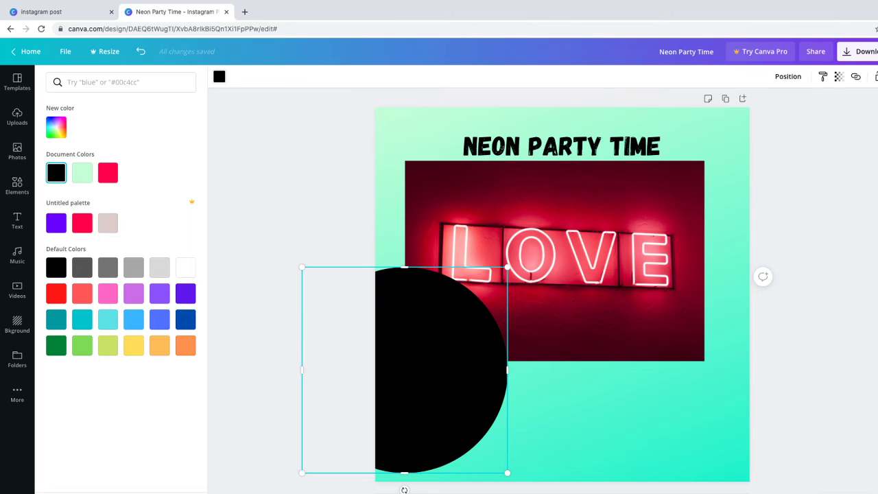
# Step: Send the black circle backward behind the "LOVE" photo
pyautogui.click(788, 76)
pyautogui.click(762, 105)
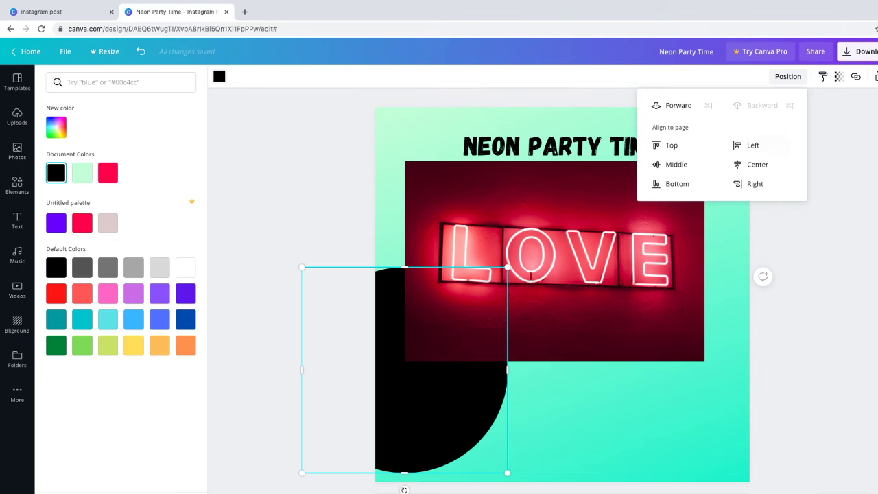
pyautogui.press('Escape')
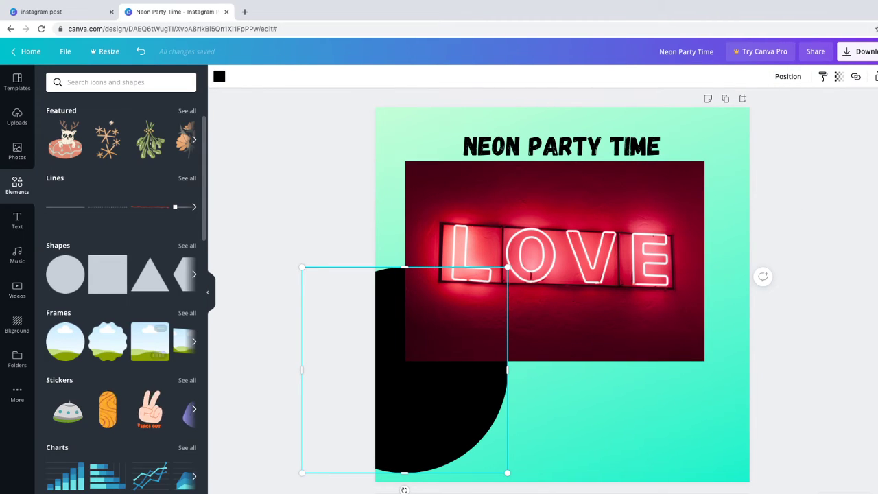
# Step: Add a square shape, shrink it to about half its size and stretch it into a tall rectangle
pyautogui.scroll(-3, 121, 288)
pyautogui.moveTo(108, 273)
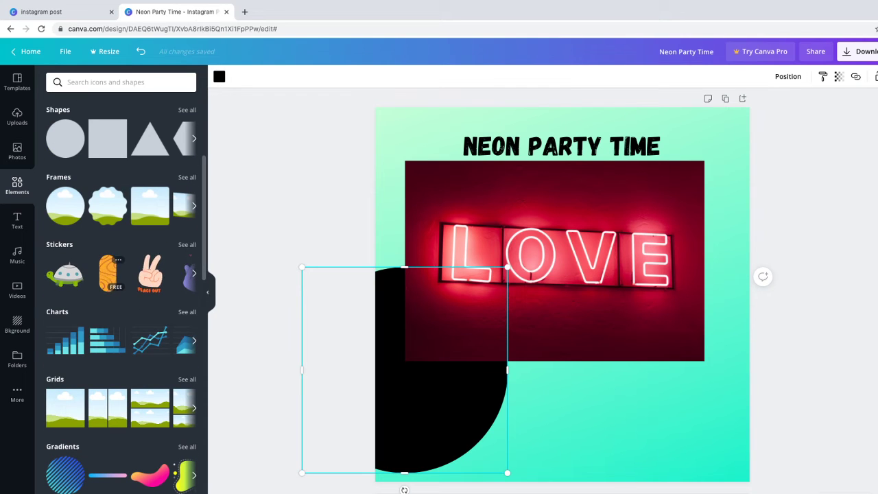
pyautogui.click(108, 138)
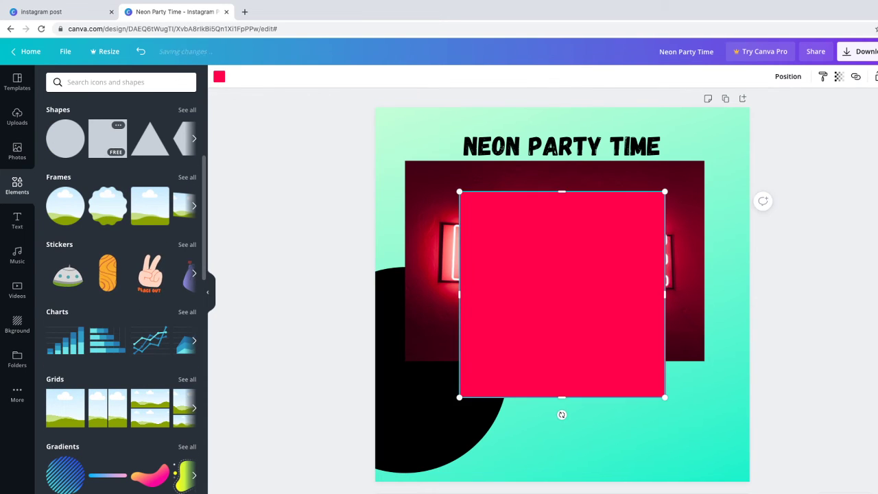
pyautogui.moveTo(562, 295)
pyautogui.mouseDown()
pyautogui.moveTo(558, 317)
pyautogui.moveTo(549, 304)
pyautogui.mouseUp()
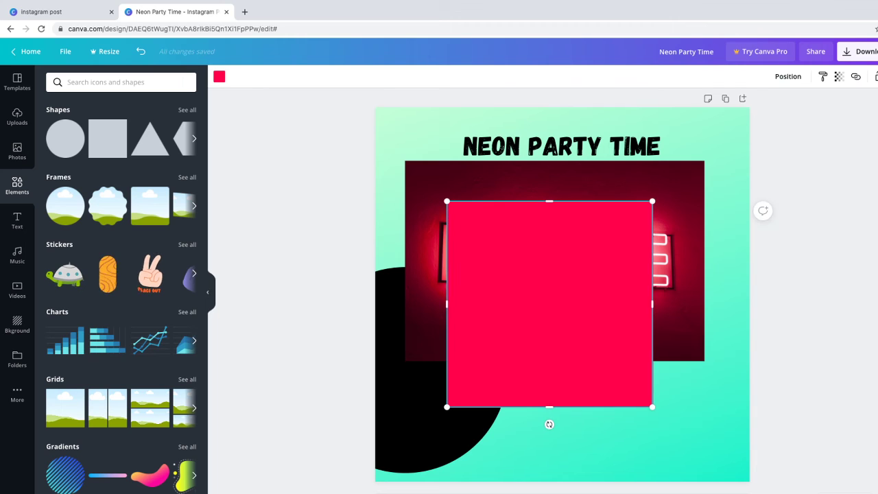
pyautogui.moveTo(653, 407); pyautogui.dragTo(490, 408)
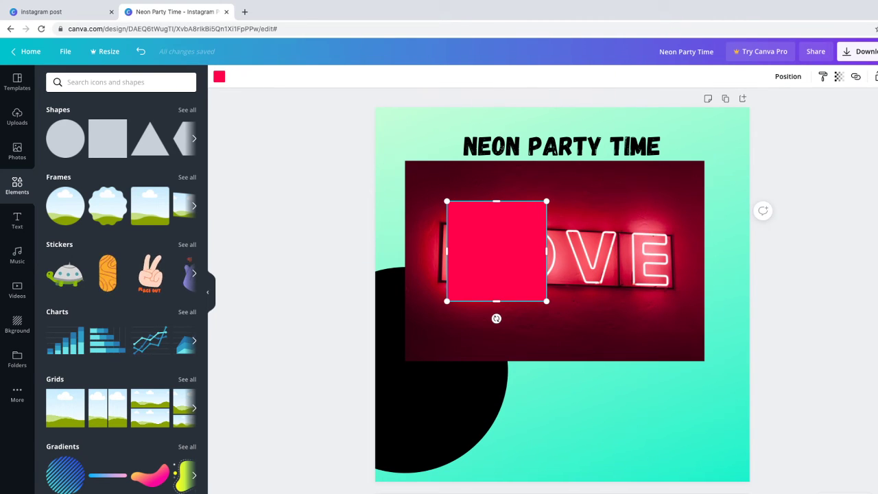
pyautogui.moveTo(497, 300); pyautogui.dragTo(496, 364)
# Step: Move the red rectangle to the lower middle of the page and tilt it counterclockwise
pyautogui.moveTo(497, 282); pyautogui.dragTo(579, 370)
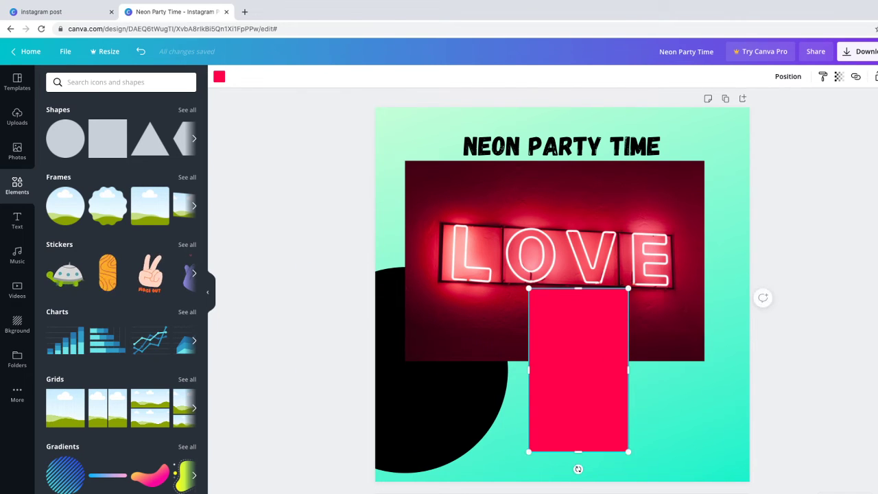
pyautogui.moveTo(579, 469); pyautogui.dragTo(622, 459)
pyautogui.moveTo(579, 370); pyautogui.dragTo(576, 386)
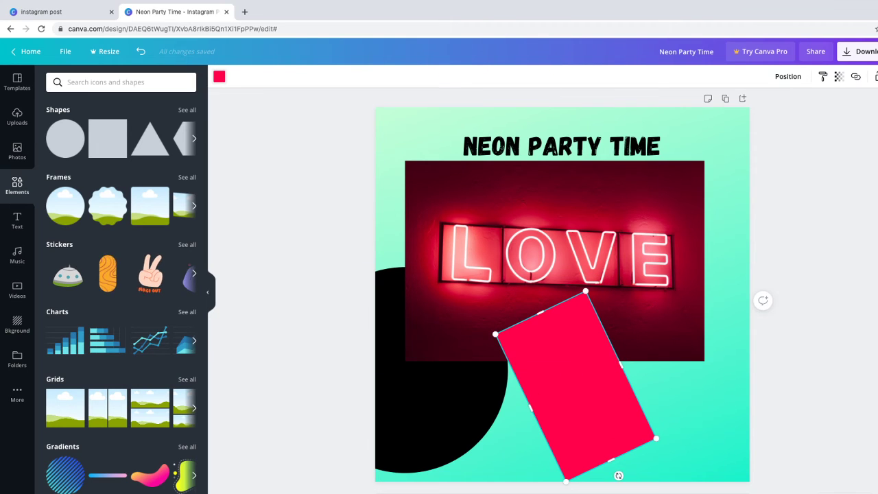
# Step: Recolor the tilted rectangle medium grey and send it backward behind the "LOVE" photo
pyautogui.click(219, 76)
pyautogui.click(134, 267)
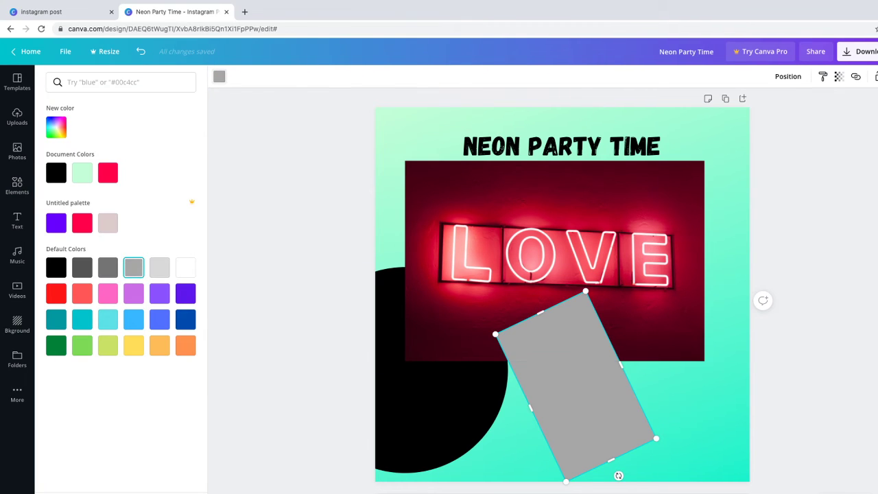
pyautogui.click(576, 387)
pyautogui.click(788, 76)
pyautogui.click(762, 105)
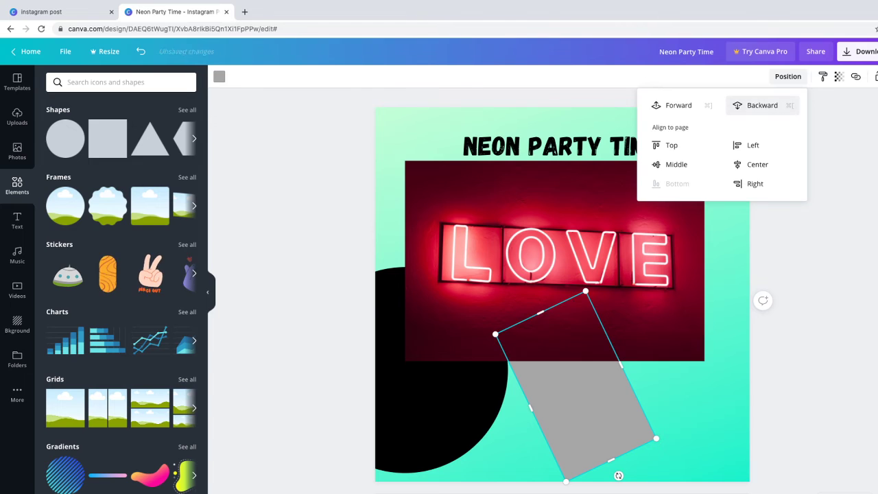
pyautogui.press('Escape')
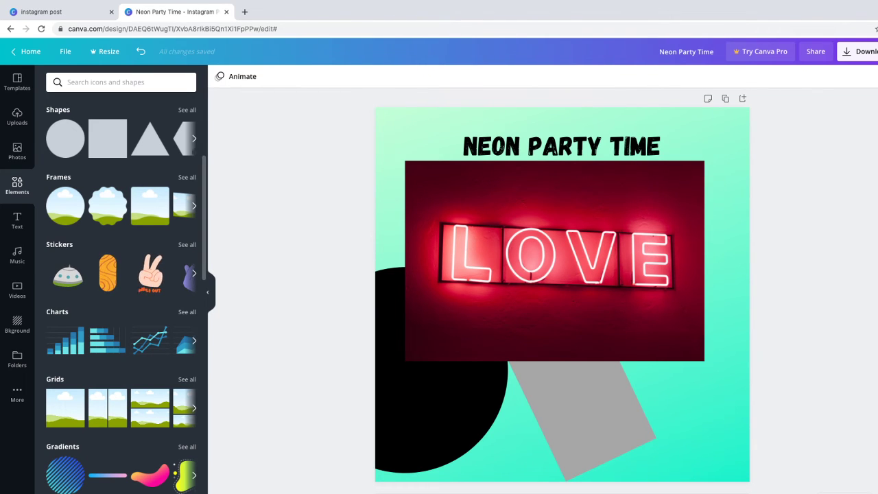
# Step: Add the slanted heart shape from the recently used elements to the page
pyautogui.click(194, 139)
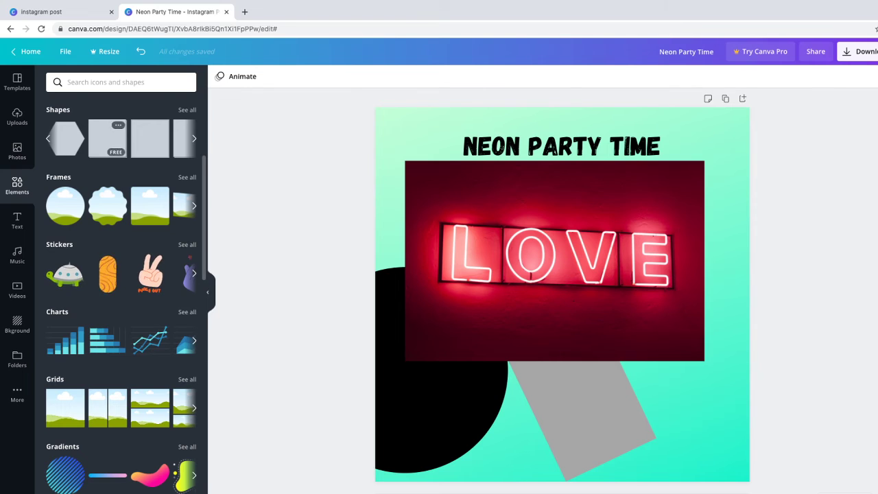
pyautogui.scroll(4, 121, 206)
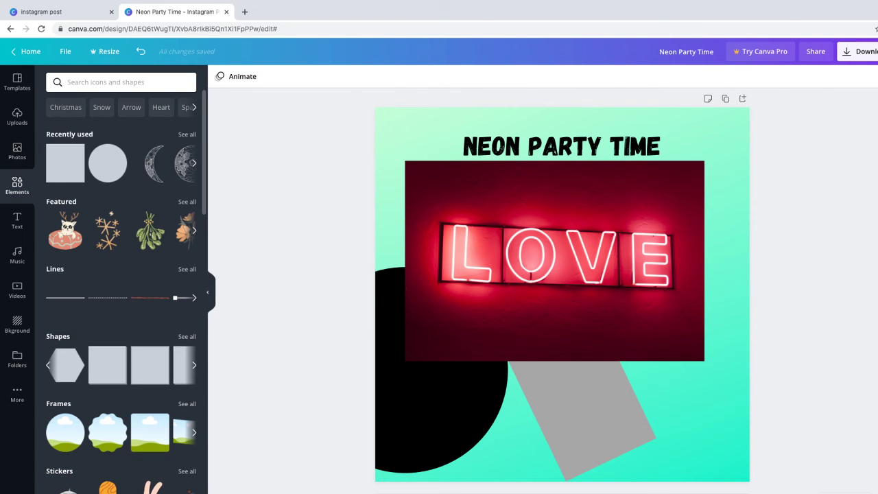
pyautogui.hscroll(10, 121, 162)
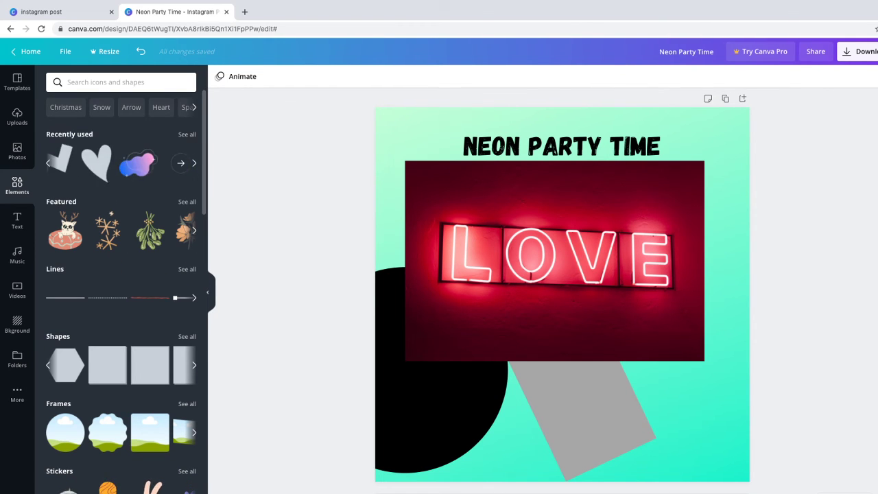
pyautogui.click(97, 163)
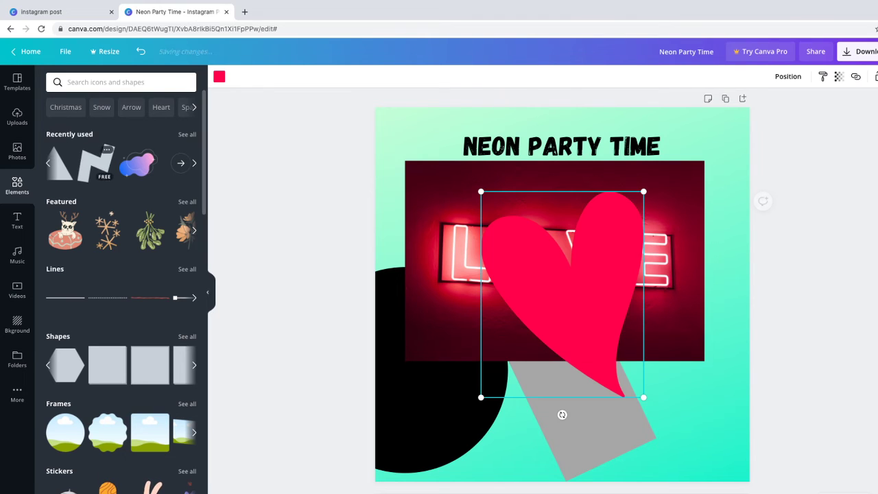
# Step: Recolor the heart bright violet and move it to the upper-left corner of the page
pyautogui.click(219, 77)
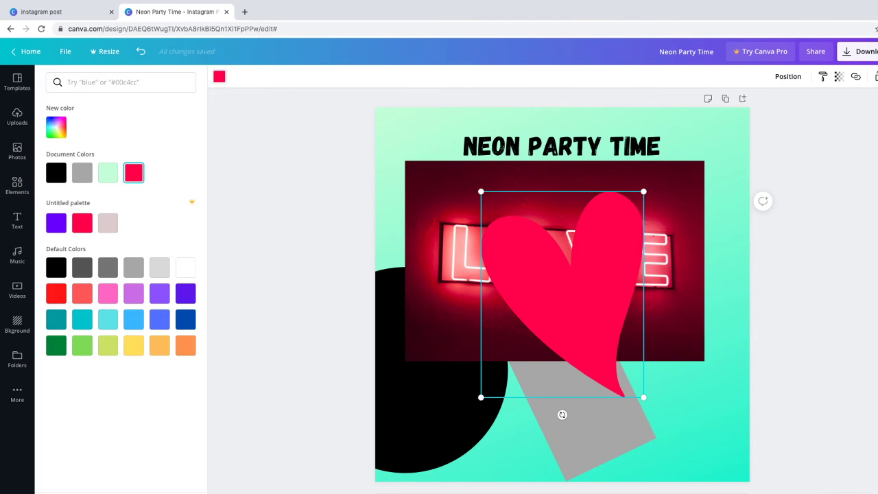
pyautogui.click(56, 173)
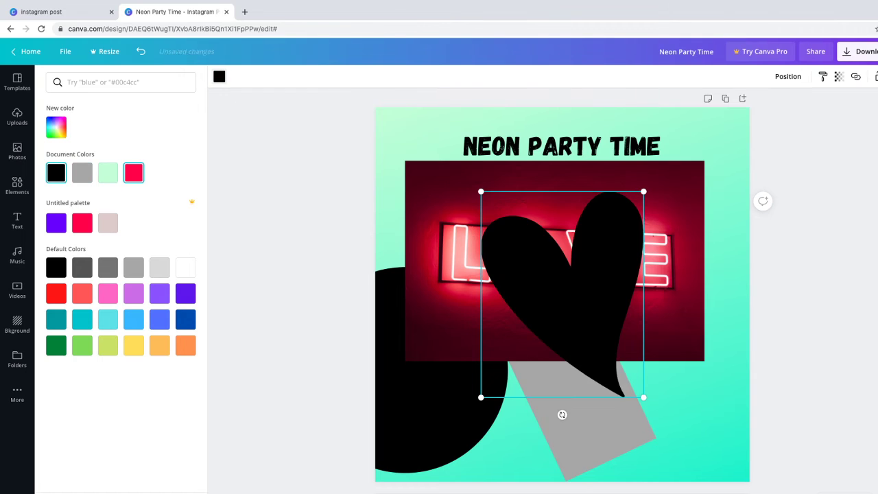
pyautogui.click(57, 223)
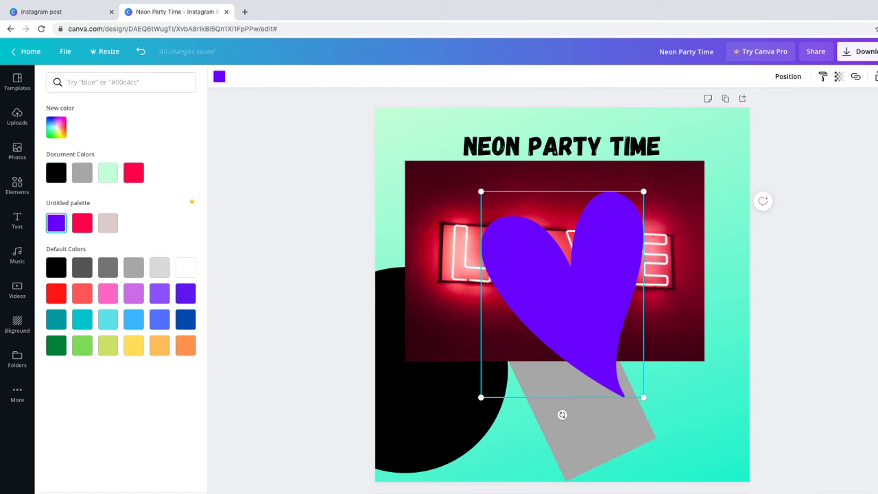
pyautogui.click(159, 267)
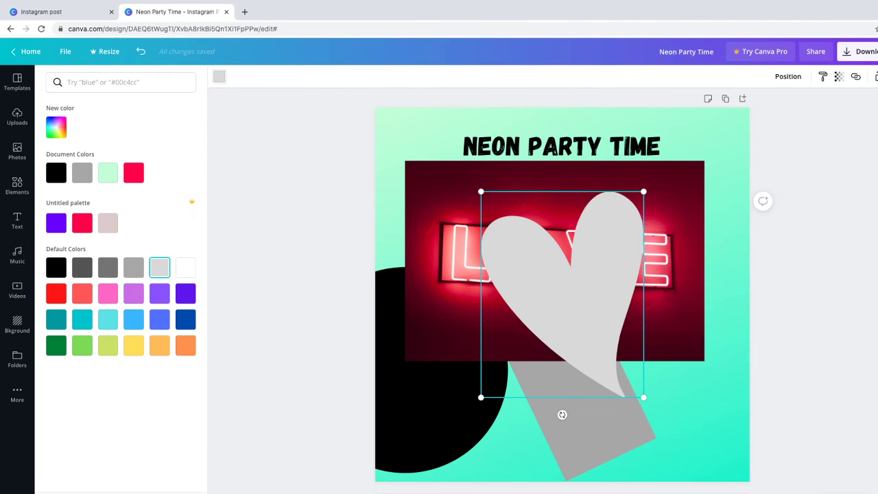
pyautogui.click(56, 223)
pyautogui.moveTo(576, 274); pyautogui.dragTo(455, 183)
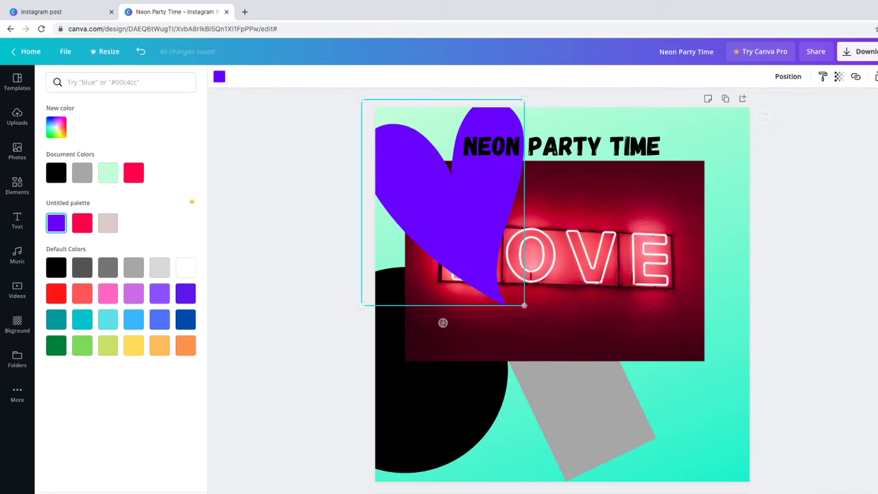
# Step: Try sending the violet heart backward and to the very back, and undo the reordering
pyautogui.click(788, 77)
pyautogui.click(761, 105)
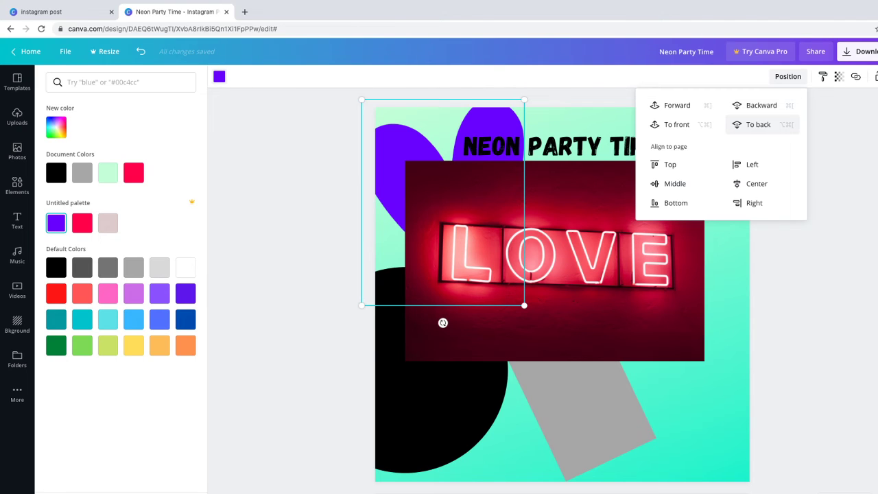
pyautogui.click(759, 124)
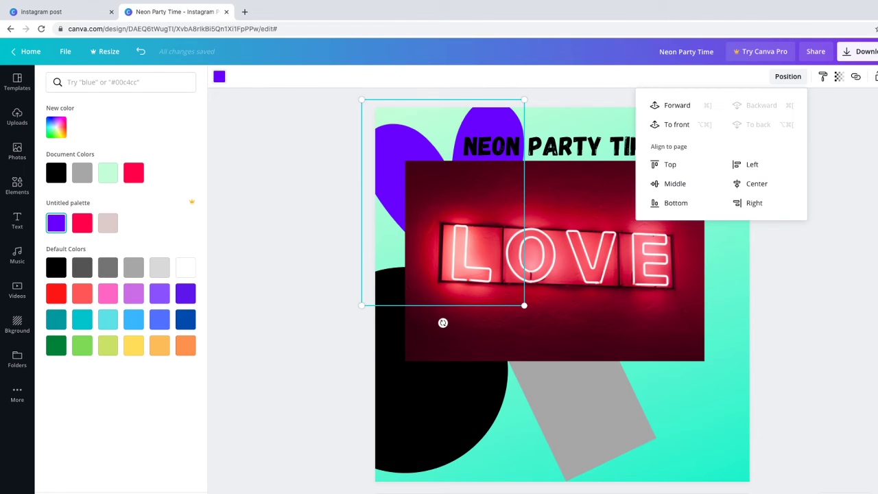
pyautogui.press('Escape')
pyautogui.press('super+z')
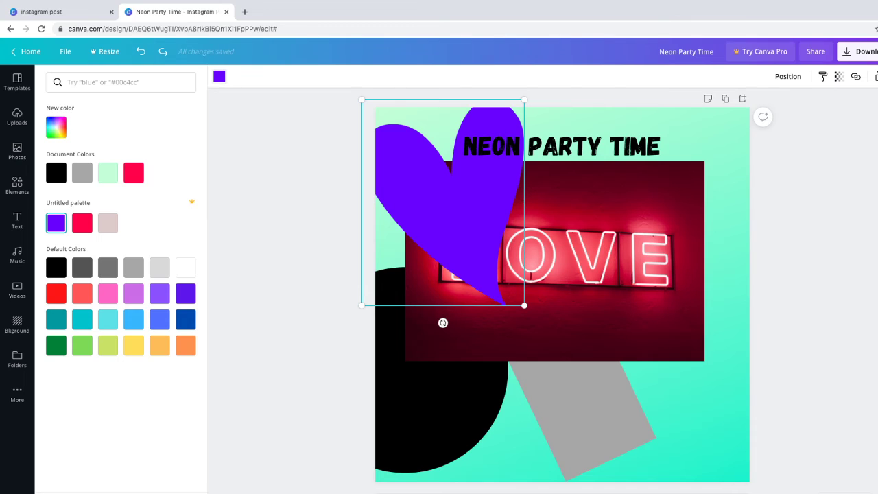
# Step: Send the violet heart to the back, behind the "LOVE" photo and all other elements
pyautogui.click(788, 76)
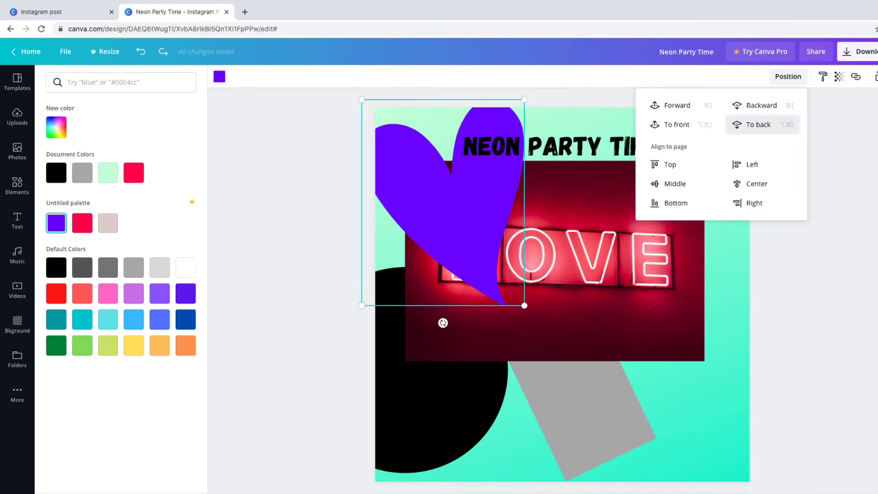
pyautogui.click(759, 124)
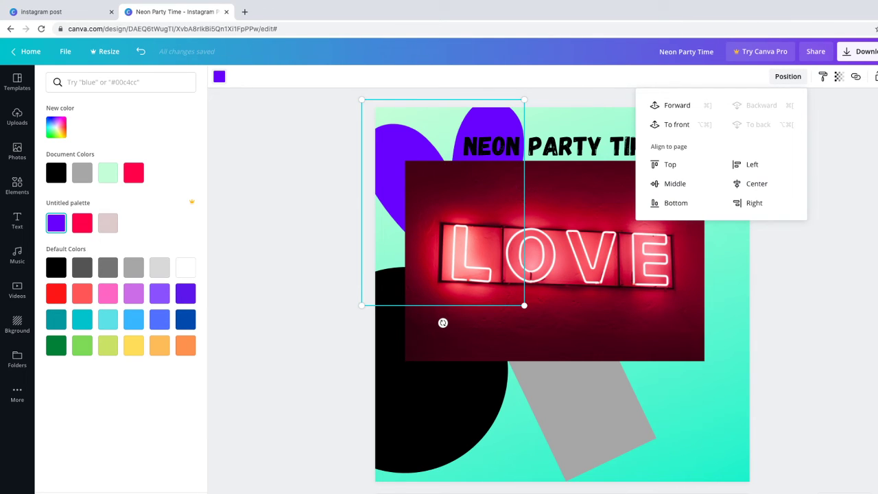
pyautogui.press('Escape')
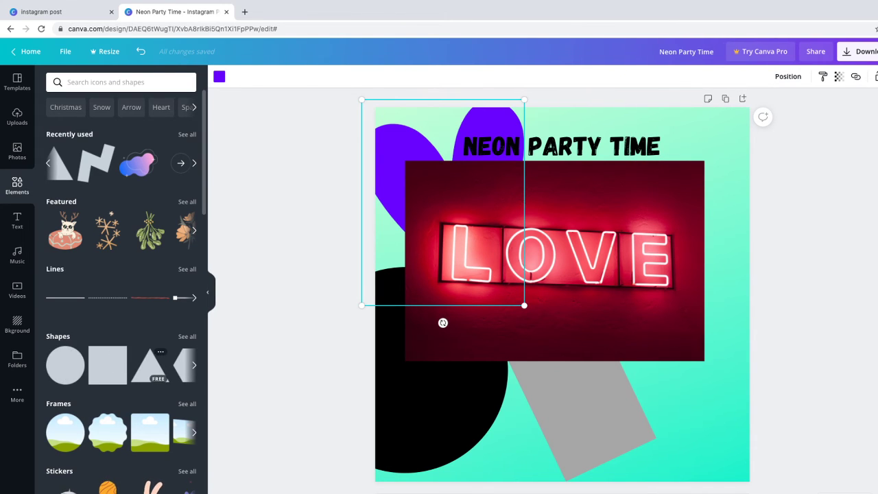
# Step: Add a triangle shape to the page and recolor it light blue
pyautogui.click(149, 364)
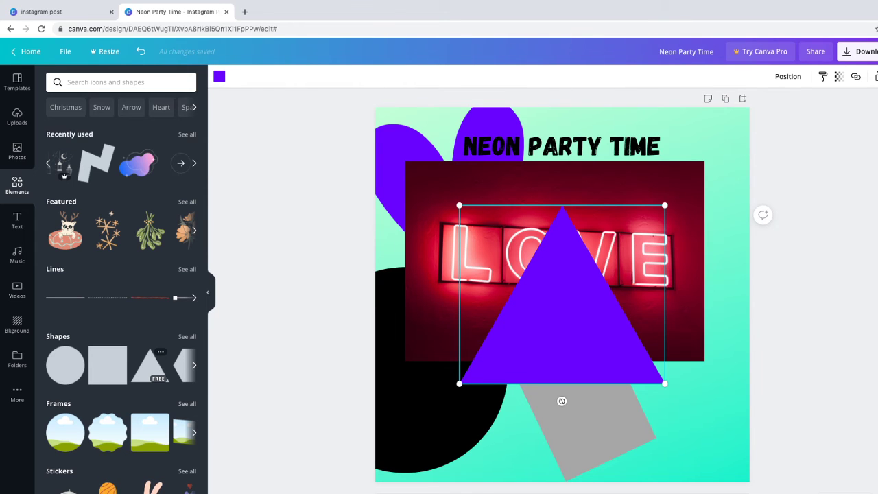
pyautogui.click(219, 76)
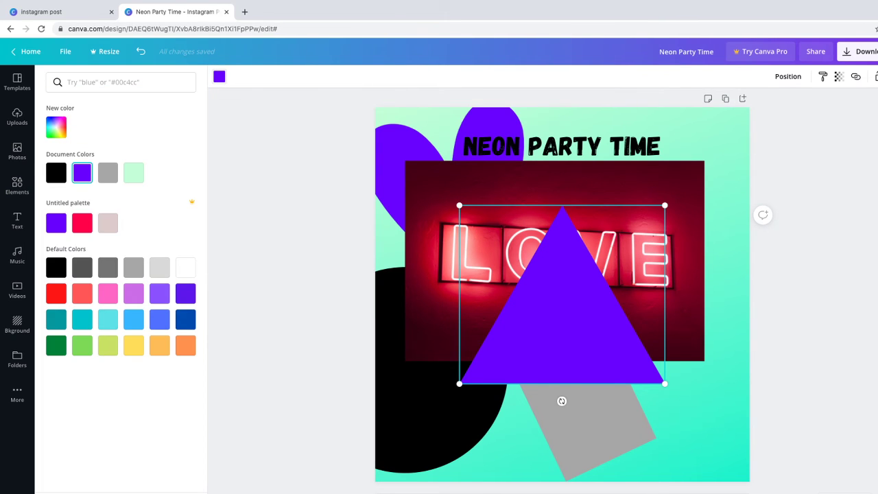
pyautogui.click(108, 294)
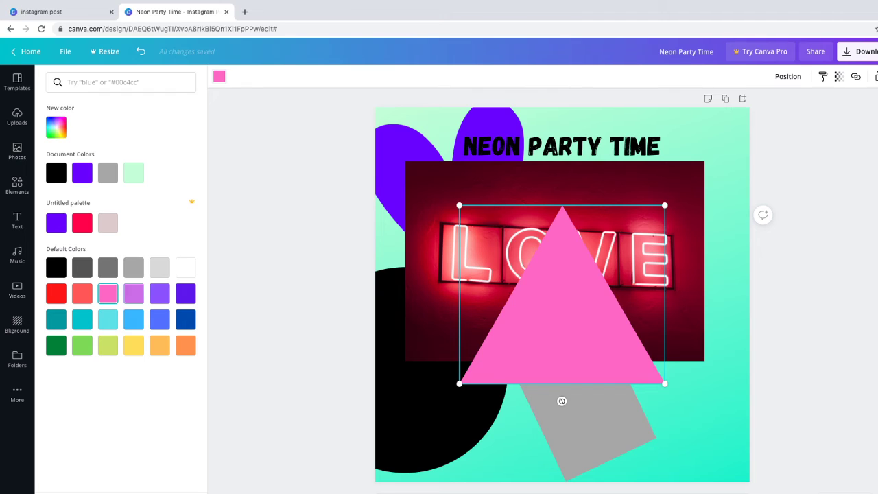
pyautogui.click(134, 319)
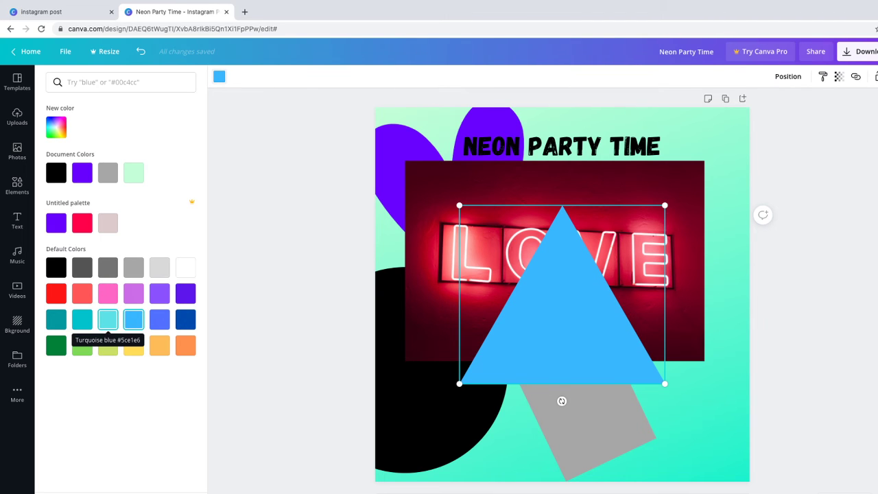
# Step: Place the light blue triangle at the page's upper right, tilted counterclockwise, and send it backward behind the "LOVE" photo
pyautogui.moveTo(562, 309); pyautogui.dragTo(642, 211)
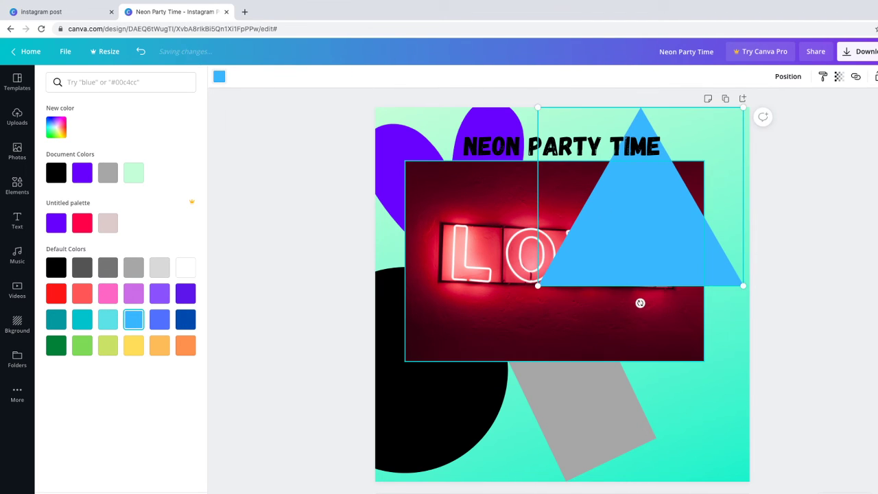
pyautogui.moveTo(641, 304); pyautogui.dragTo(700, 284)
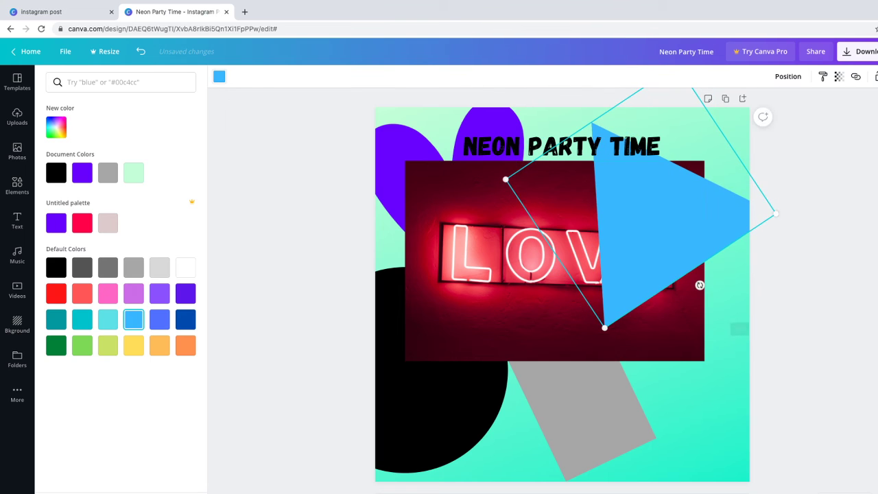
pyautogui.click(789, 77)
pyautogui.click(762, 105)
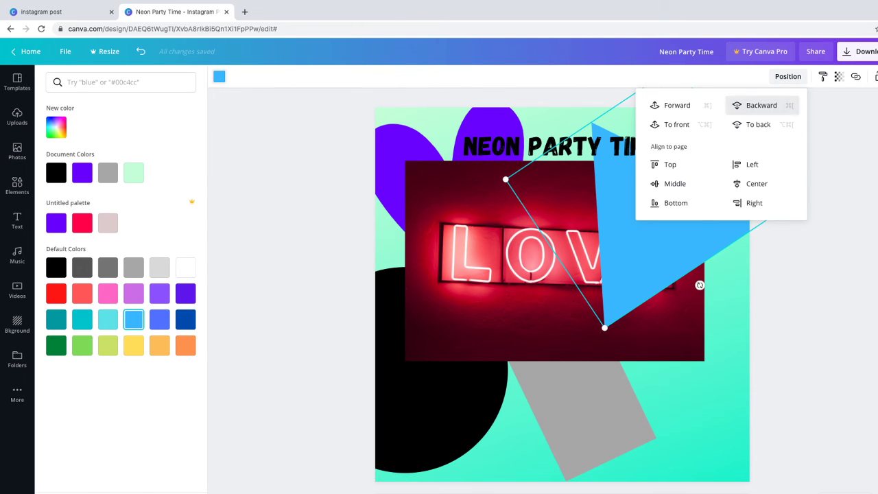
pyautogui.click(412, 172)
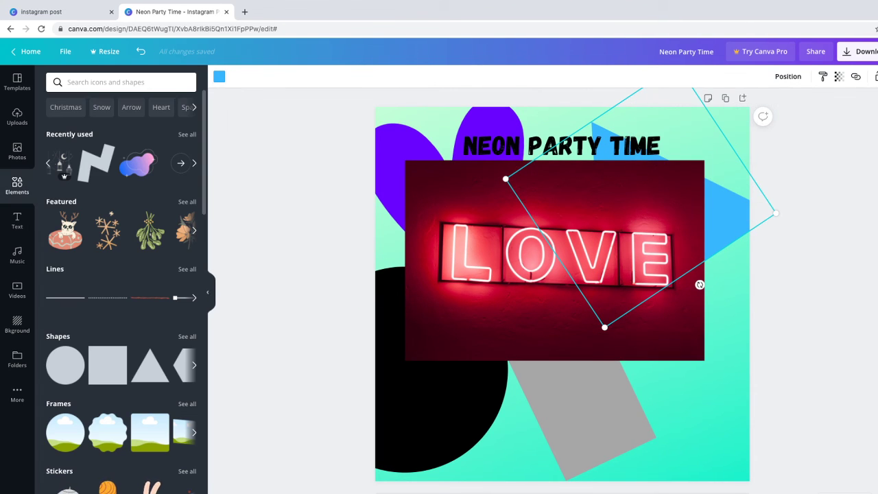
# Step: Add the zigzag shape, rotate it 90° counterclockwise into a Z and move it to the lower-right corner of the page
pyautogui.scroll(-1, 117, 363)
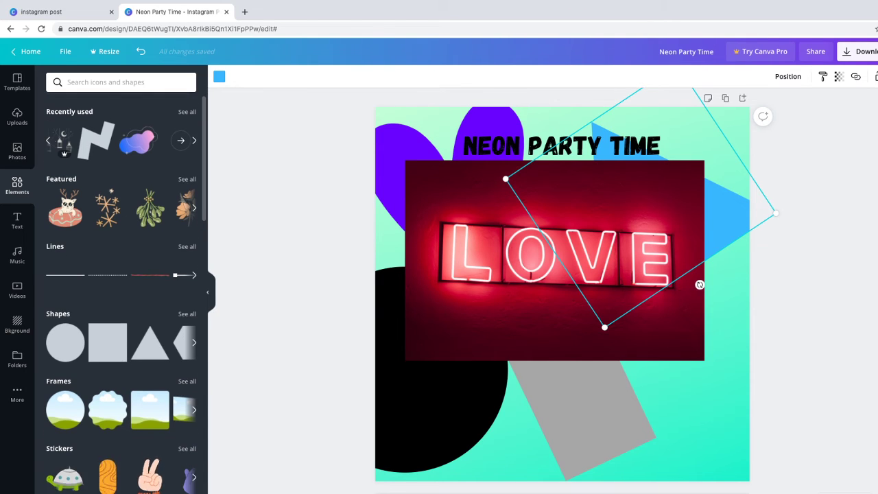
pyautogui.scroll(1, 117, 364)
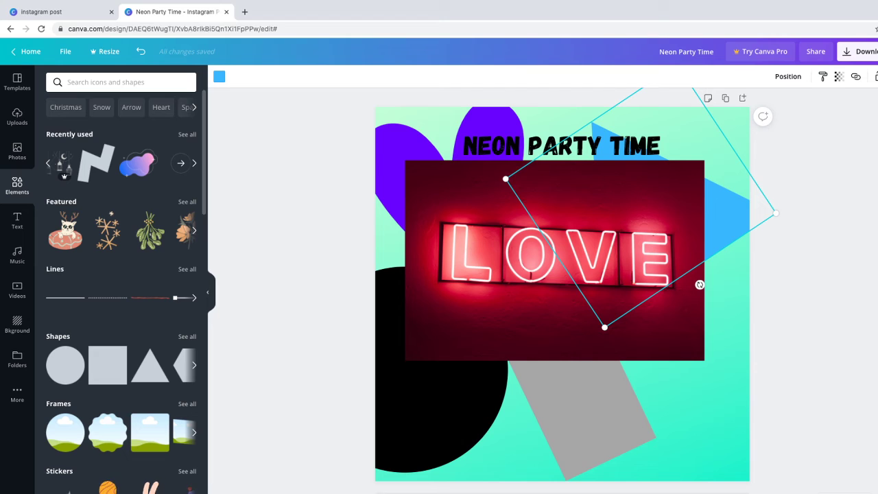
pyautogui.click(96, 163)
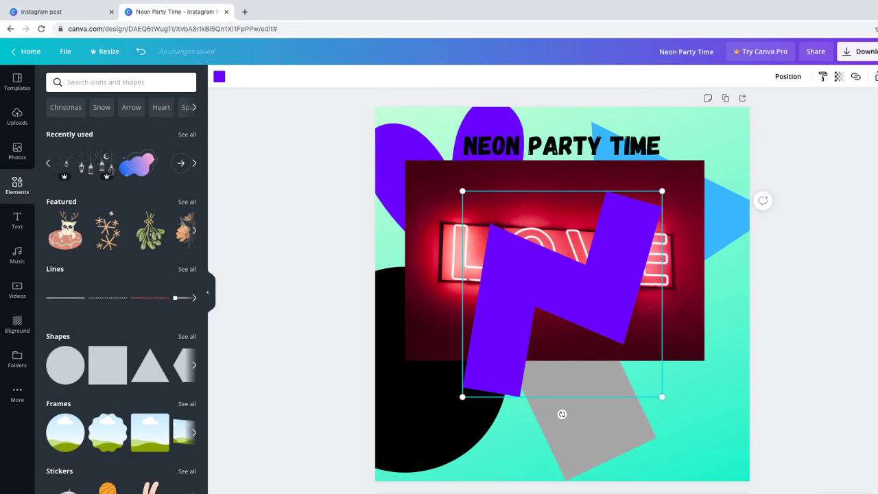
pyautogui.moveTo(563, 294); pyautogui.dragTo(577, 309)
pyautogui.moveTo(575, 429); pyautogui.dragTo(696, 309)
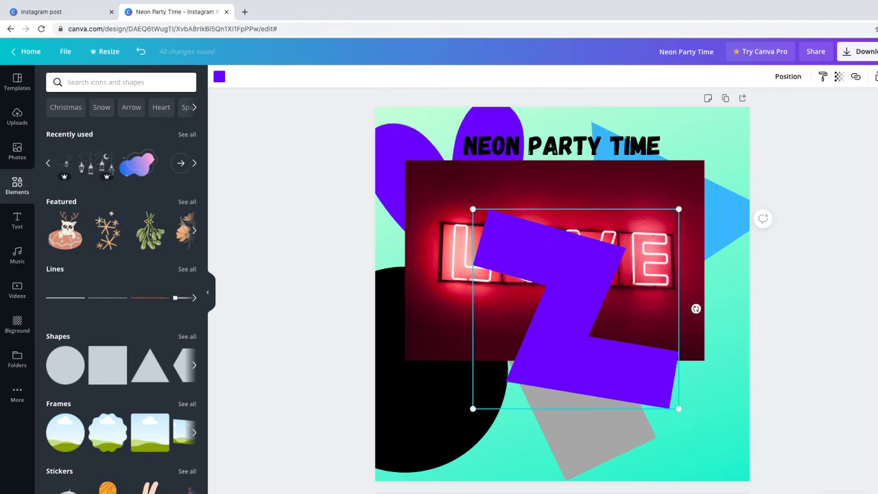
pyautogui.moveTo(576, 309); pyautogui.dragTo(645, 385)
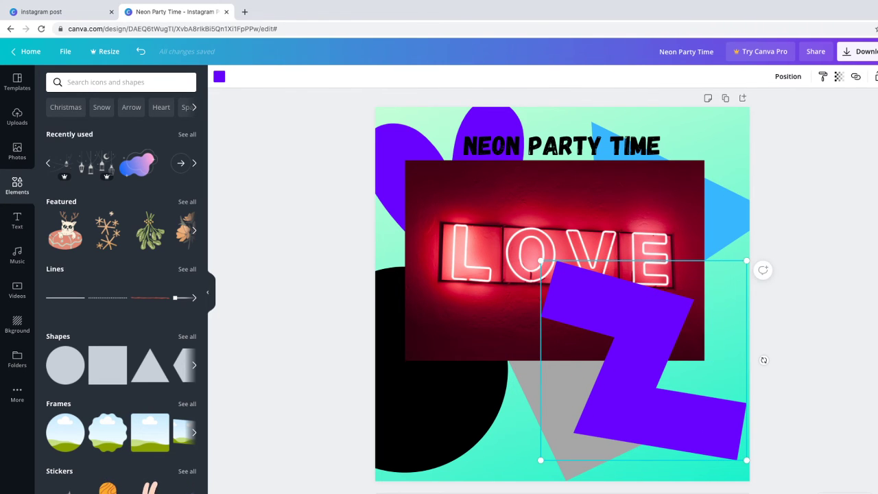
# Step: Recolor the zigzag shape with a custom red slightly darker than the default #FF1616
pyautogui.click(219, 76)
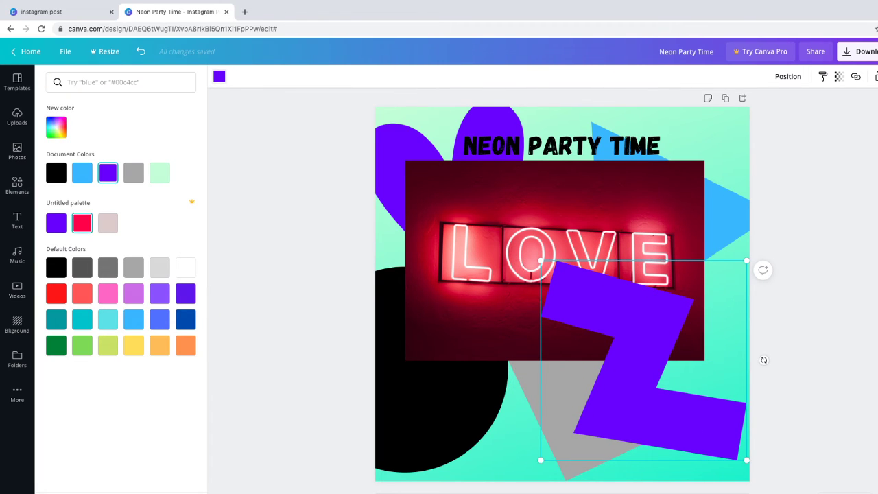
pyautogui.click(82, 222)
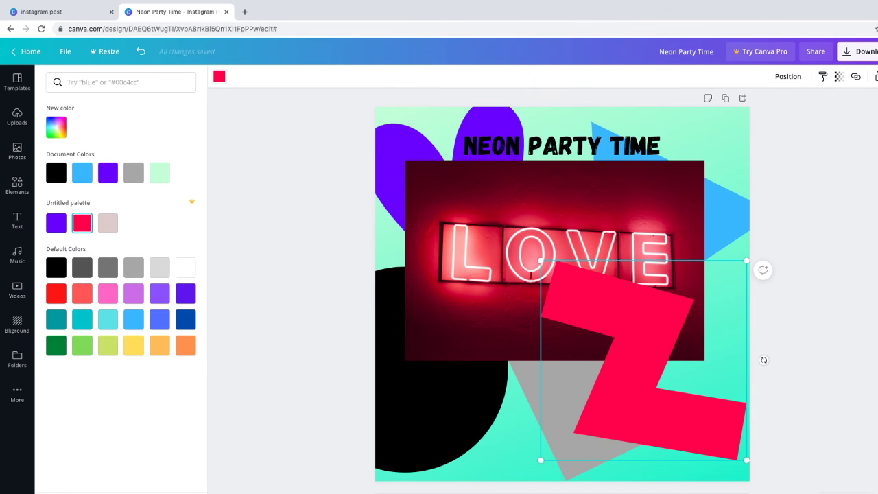
pyautogui.click(56, 294)
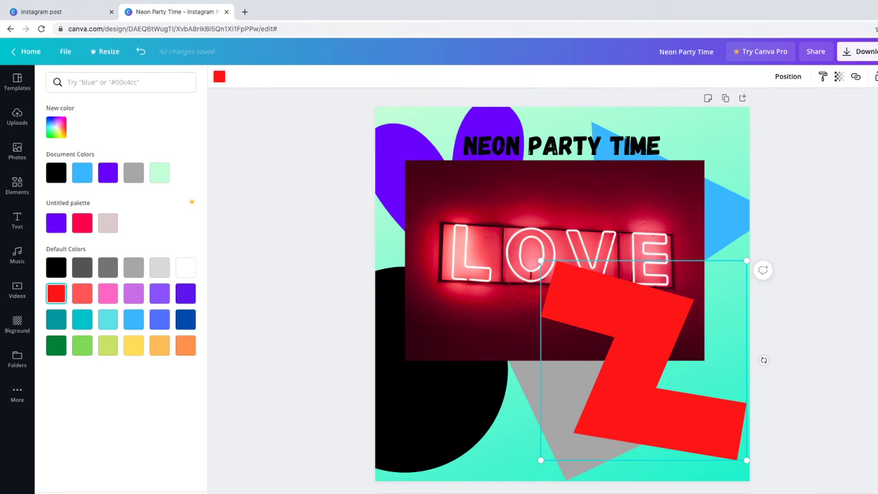
pyautogui.click(56, 127)
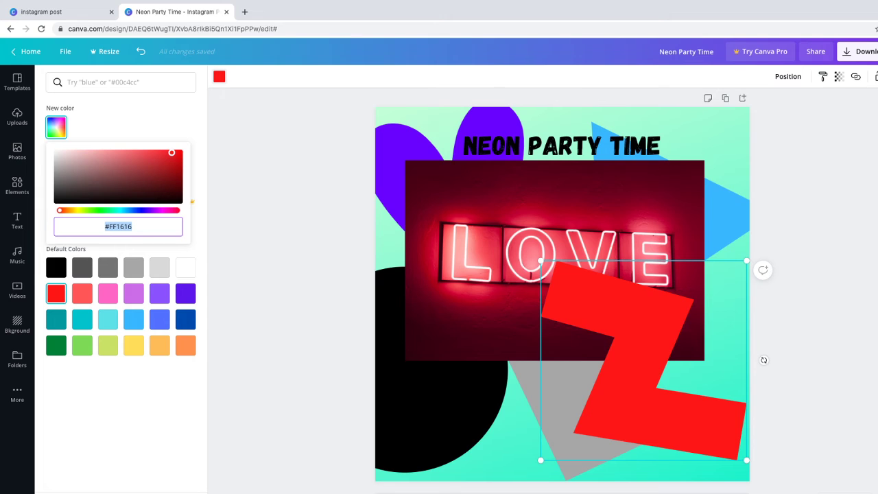
pyautogui.moveTo(171, 152); pyautogui.dragTo(182, 157)
pyautogui.click(17, 186)
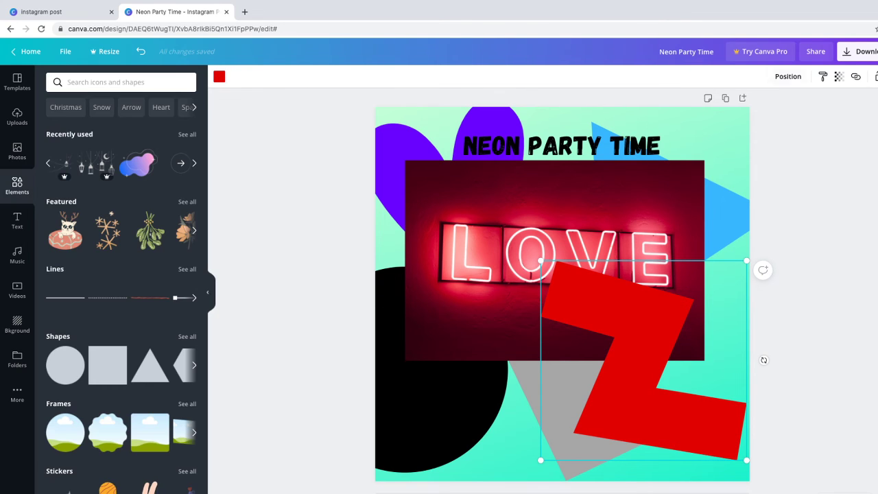
# Step: Send the red zigzag to the back, behind the "LOVE" photo and the grey rectangle
pyautogui.click(788, 76)
pyautogui.click(761, 105)
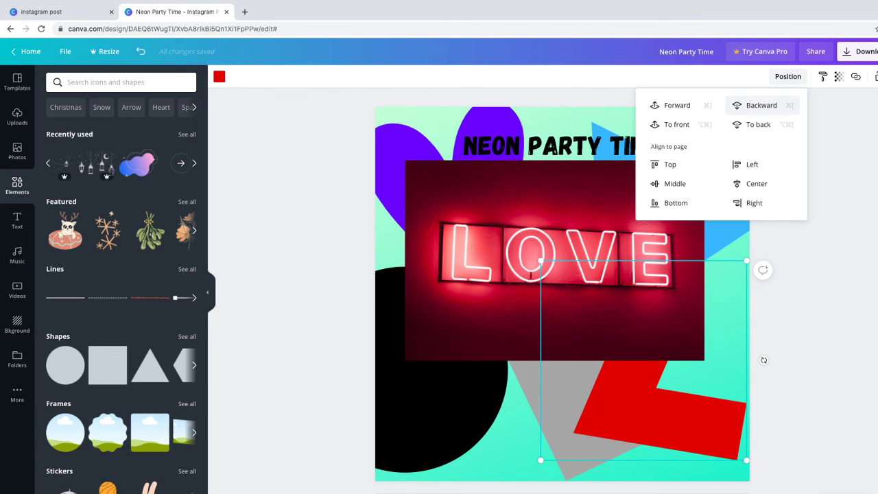
pyautogui.click(759, 125)
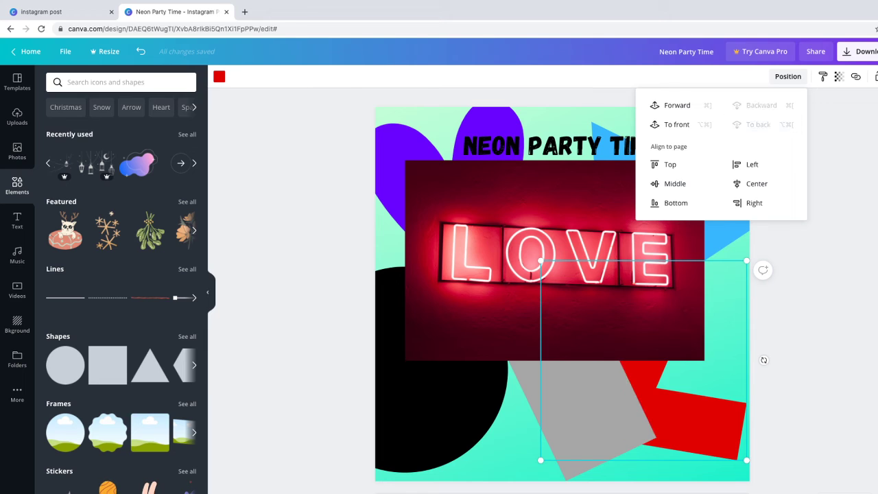
# Step: Move the "LOVE" photo down so it sits clear below the "NEON PARTY TIME" title
pyautogui.press('Escape')
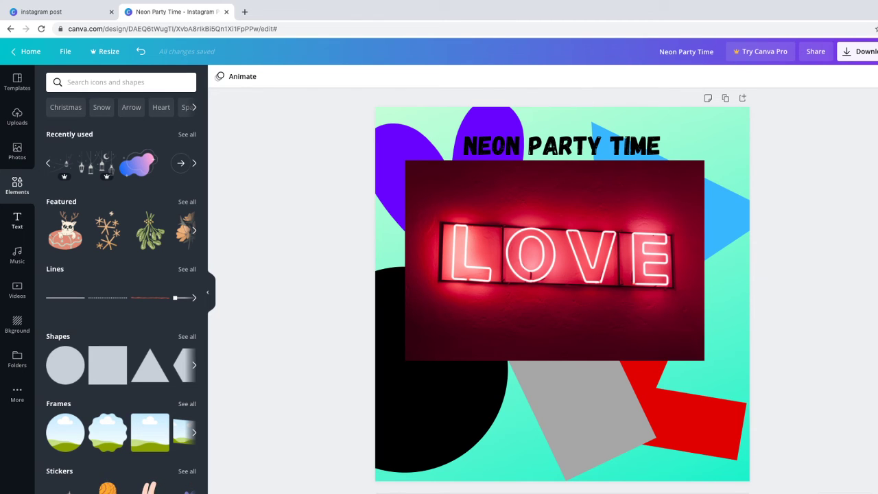
pyautogui.moveTo(554, 260); pyautogui.dragTo(559, 297)
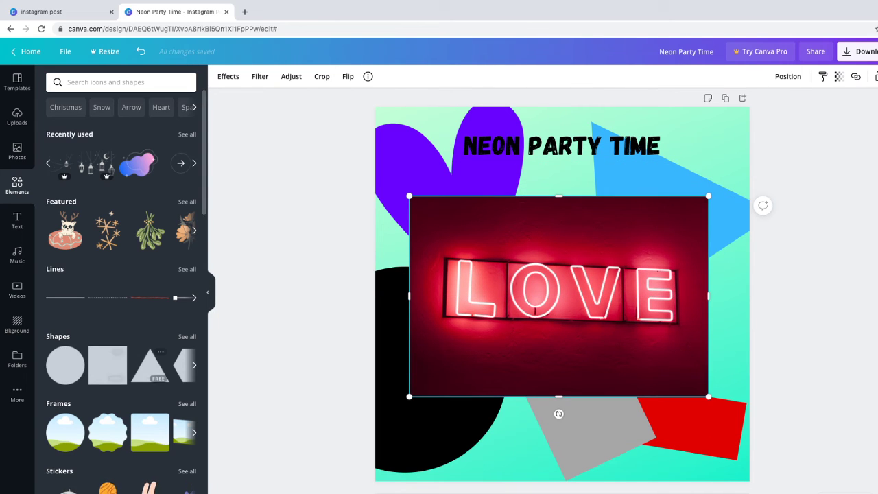
# Step: Browse the element categories and rerun the recent element search "star and moon"
pyautogui.scroll(-4, 121, 288)
pyautogui.scroll(2, 120, 288)
pyautogui.scroll(-7, 121, 288)
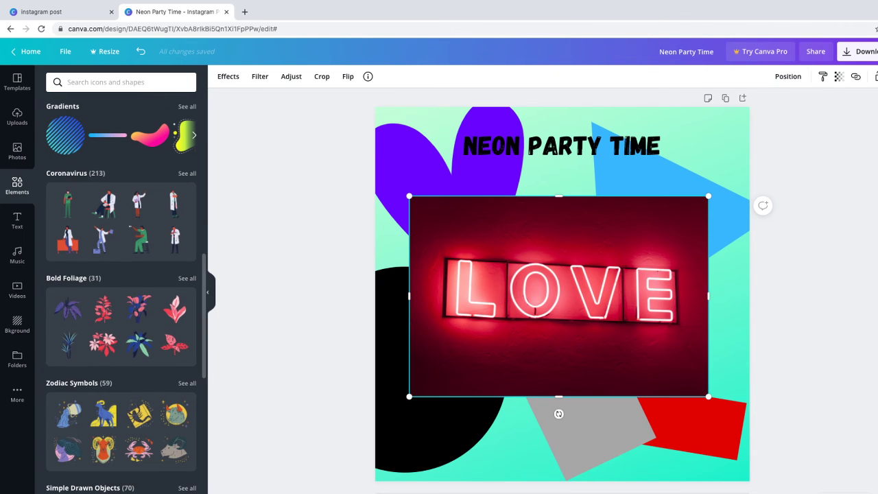
pyautogui.click(121, 82)
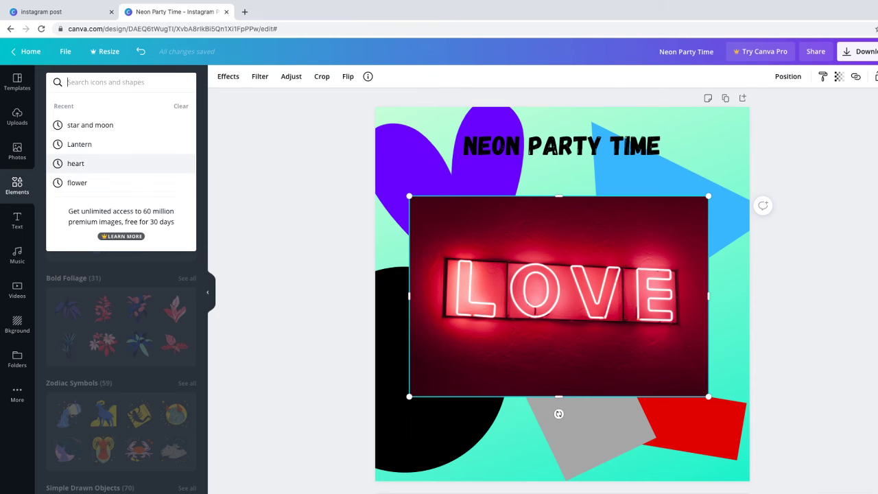
pyautogui.press('Up')
pyautogui.press('Up')
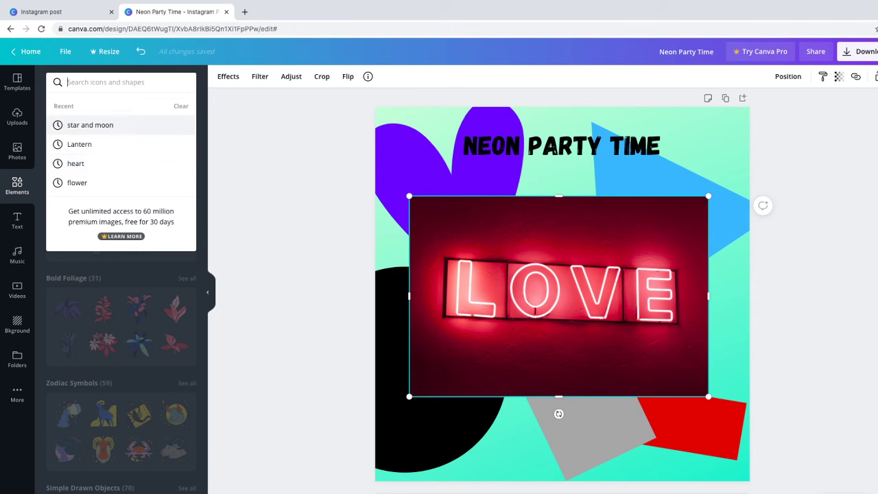
pyautogui.press('Down')
pyautogui.press('Down')
pyautogui.press('Down')
pyautogui.press('Down')
pyautogui.press('Down')
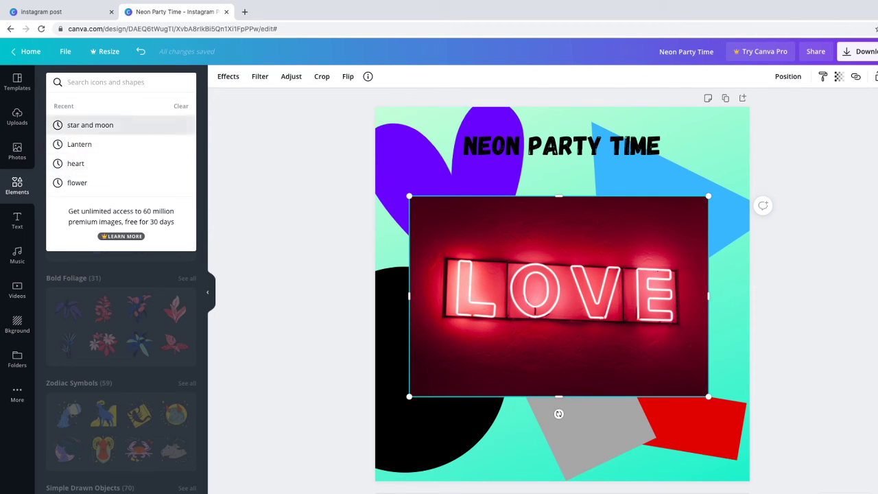
pyautogui.press('Return')
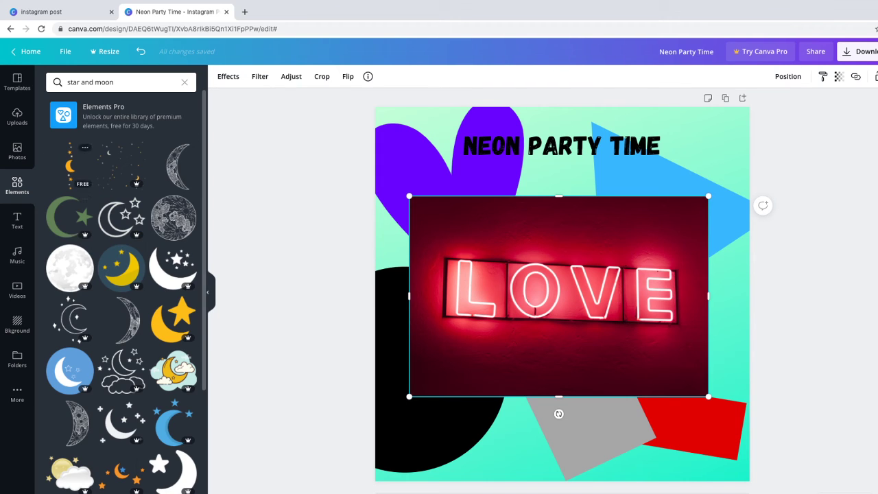
# Step: Replace the element search text and run the recent "Lantern" search instead
pyautogui.click(81, 82)
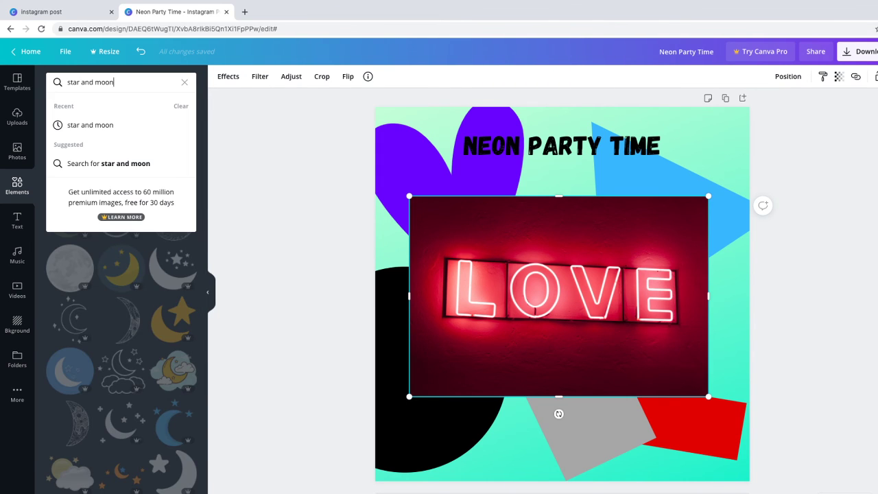
pyautogui.press('BackSpace')
pyautogui.press('BackSpace')
pyautogui.press('BackSpace')
pyautogui.press('BackSpace')
pyautogui.press('BackSpace')
pyautogui.press('BackSpace')
pyautogui.press('BackSpace')
pyautogui.press('BackSpace')
pyautogui.press('BackSpace')
pyautogui.press('BackSpace')
pyautogui.press('BackSpace')
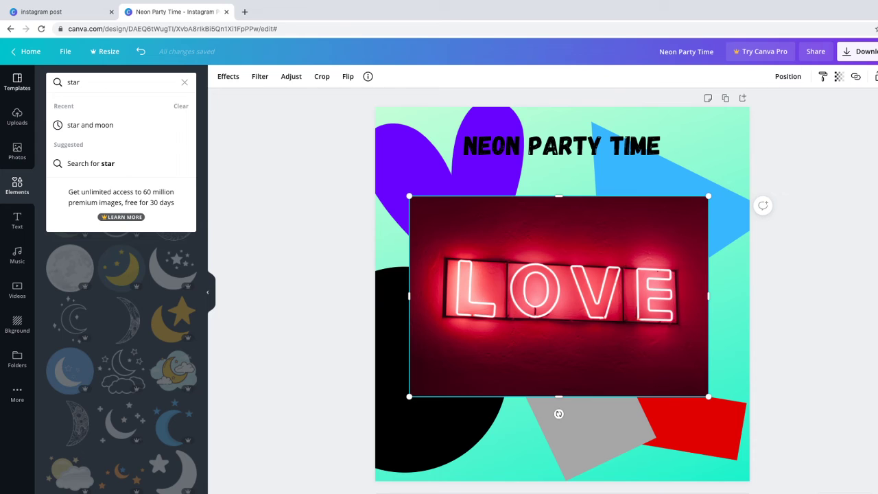
pyautogui.click(55, 143)
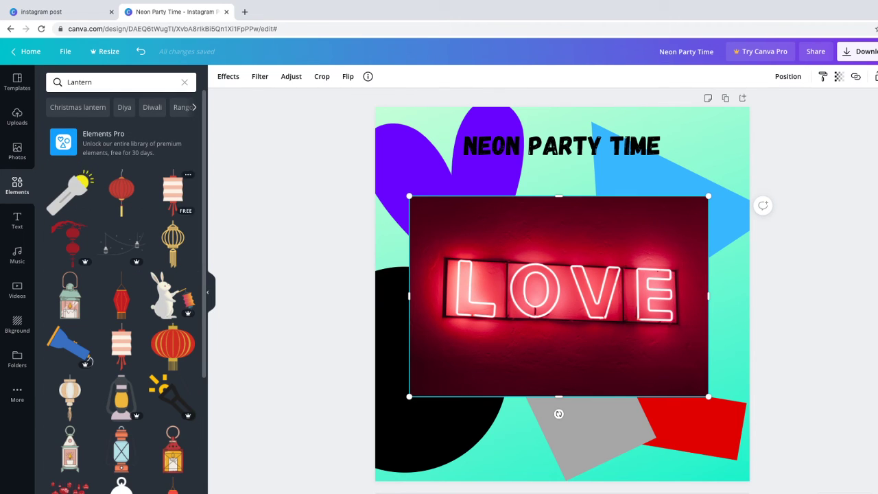
# Step: Add the free pink round lantern, place it in the page's upper-left corner and send it one layer backward behind the "LOVE" photo
pyautogui.scroll(-2, 122, 371)
pyautogui.scroll(-1, 121, 295)
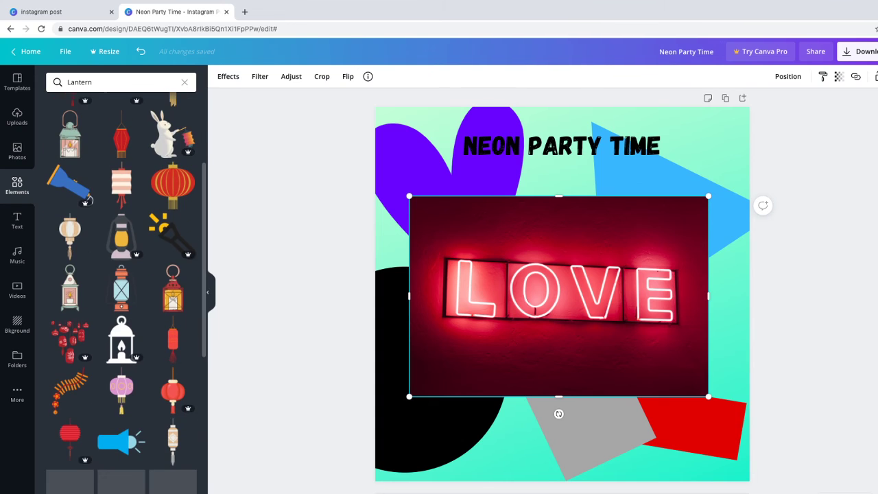
pyautogui.scroll(1, 122, 295)
pyautogui.scroll(-2, 121, 296)
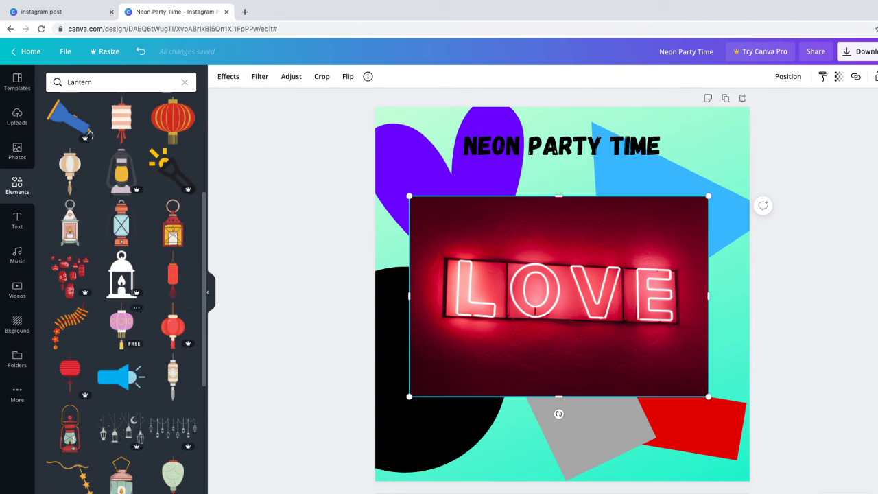
pyautogui.click(122, 323)
pyautogui.moveTo(563, 288); pyautogui.dragTo(412, 163)
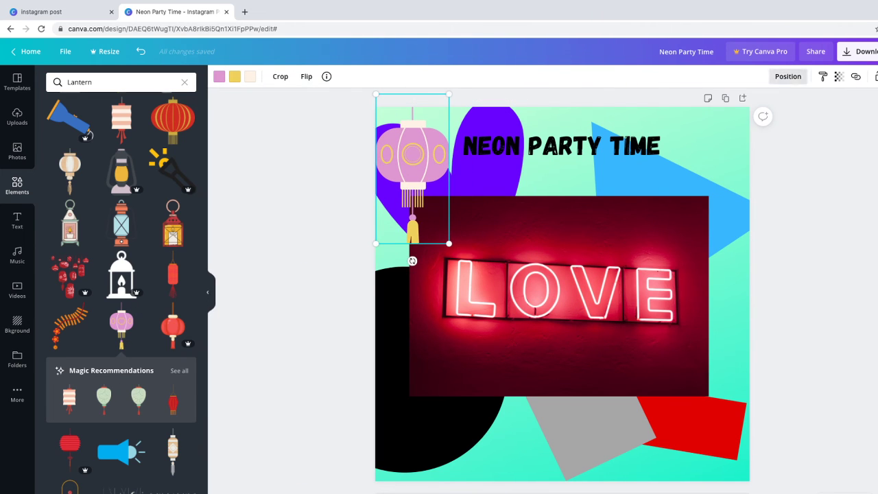
pyautogui.click(787, 76)
pyautogui.click(758, 105)
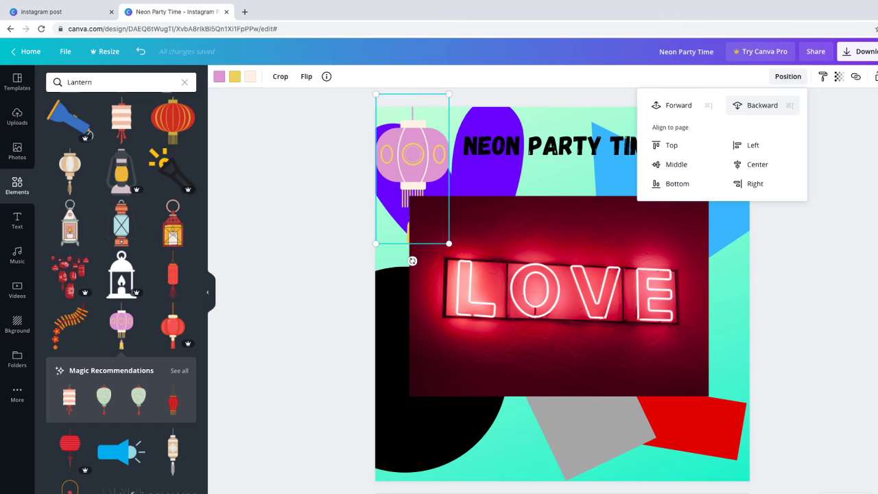
# Step: Try sending the pink lantern behind the purple heart and shifting the heart to the right, and undo both changes
pyautogui.click(758, 105)
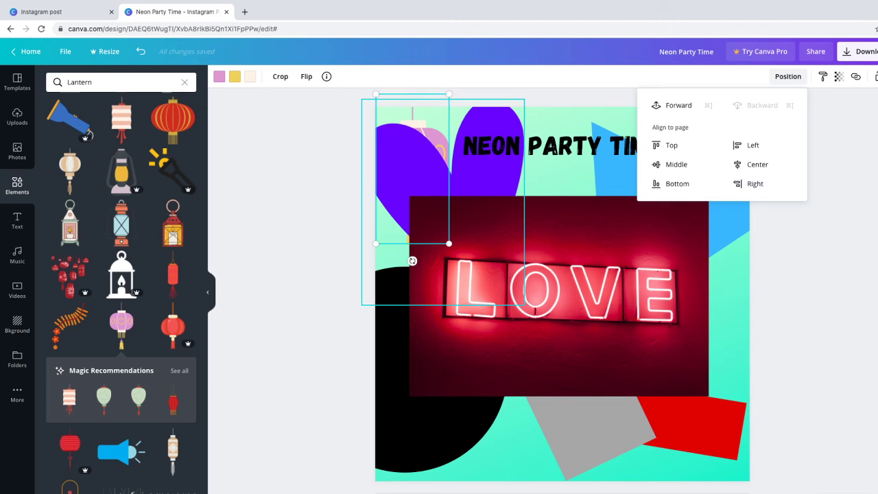
pyautogui.moveTo(483, 182); pyautogui.dragTo(504, 184)
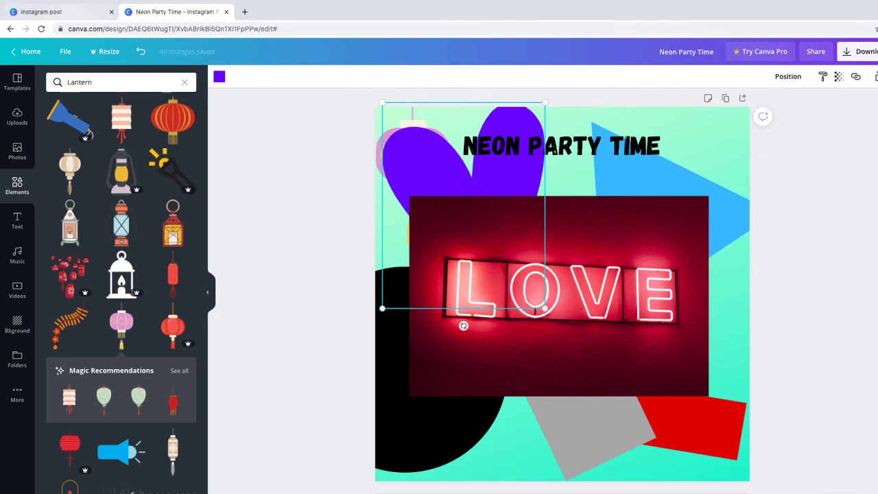
pyautogui.hotkey('ctrl', 'z')
pyautogui.hotkey('ctrl', 'z')
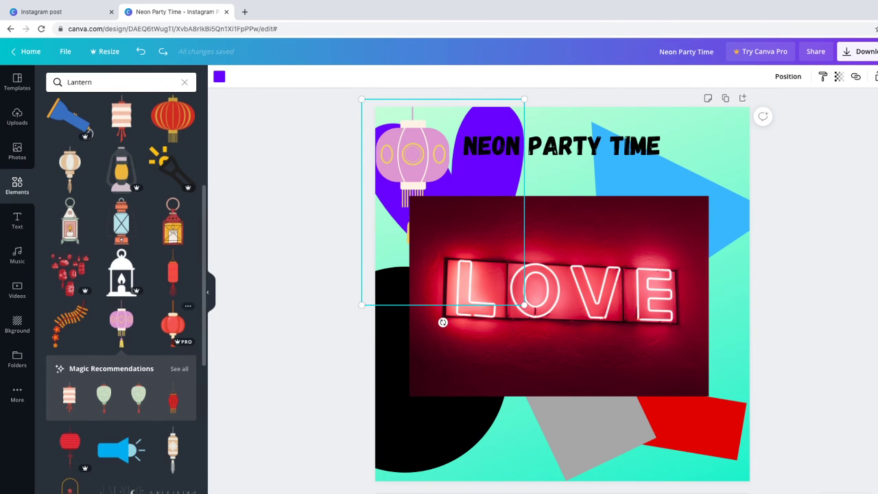
# Step: Add a second pink round lantern in the page's upper-right corner and send it one layer backward behind the "LOVE" photo
pyautogui.scroll(-1, 141, 330)
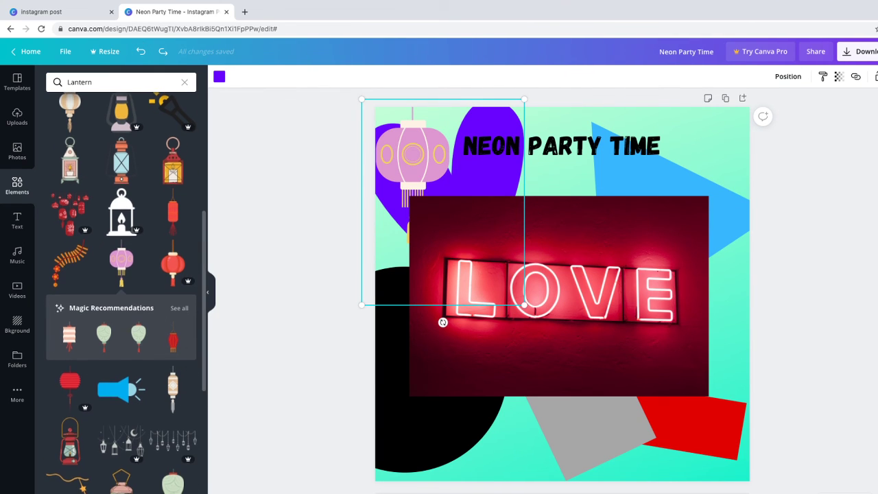
pyautogui.scroll(-1, 158, 357)
pyautogui.scroll(-1, 138, 385)
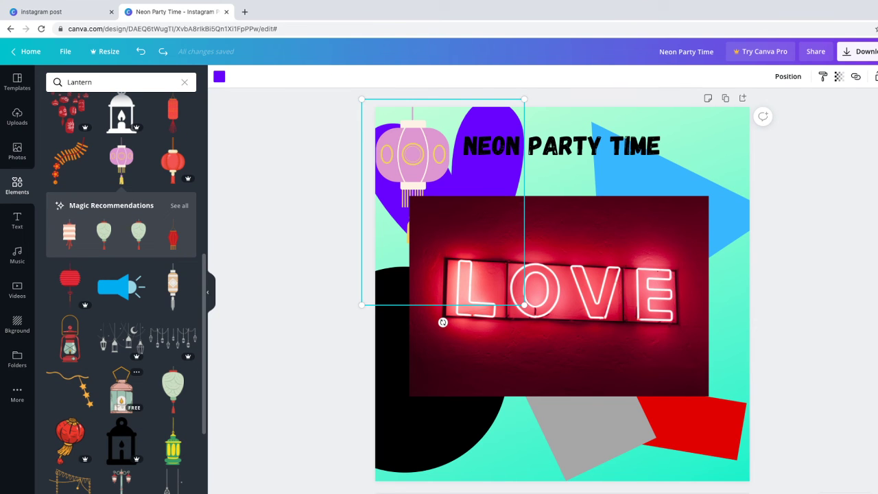
pyautogui.scroll(2, 124, 388)
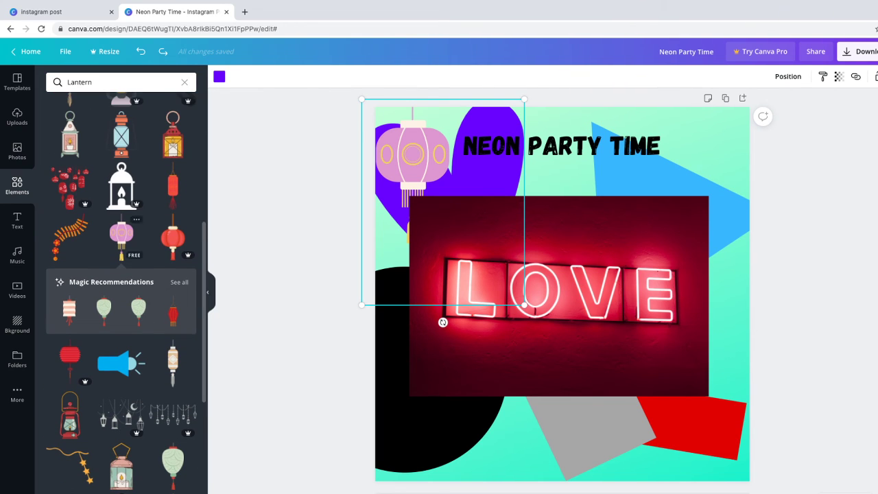
pyautogui.click(122, 233)
pyautogui.moveTo(563, 306); pyautogui.dragTo(708, 160)
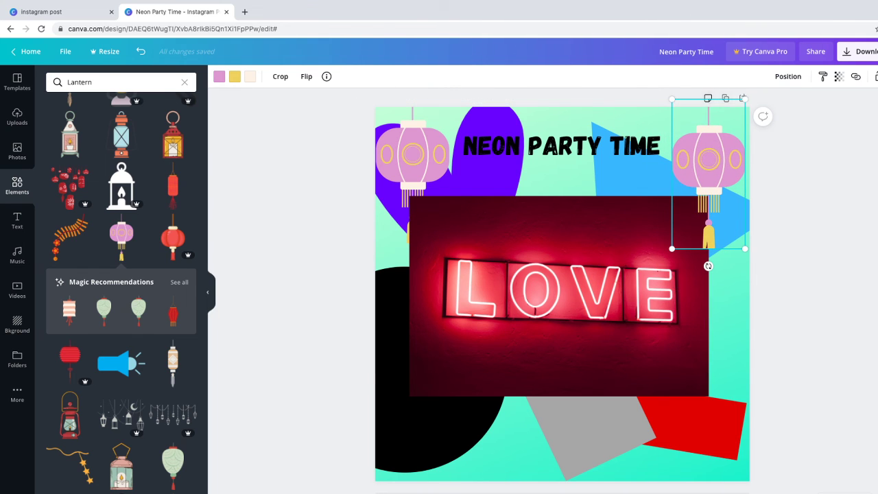
pyautogui.click(788, 76)
pyautogui.click(762, 105)
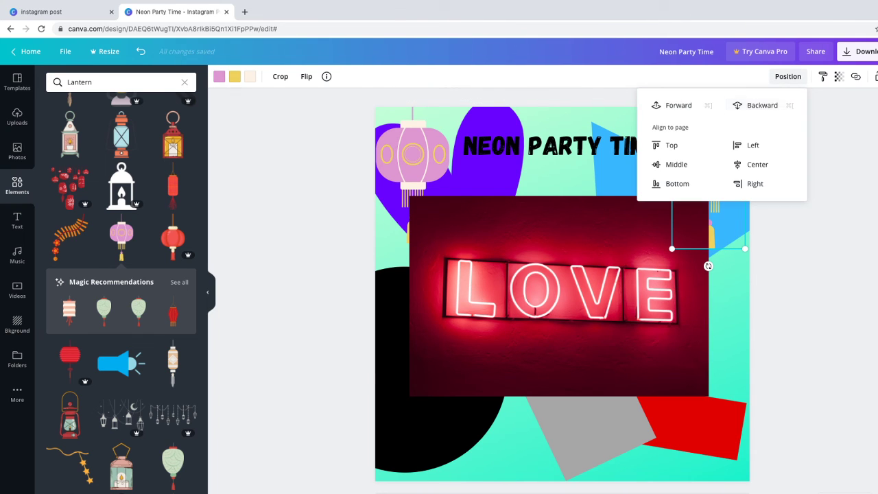
pyautogui.press('Escape')
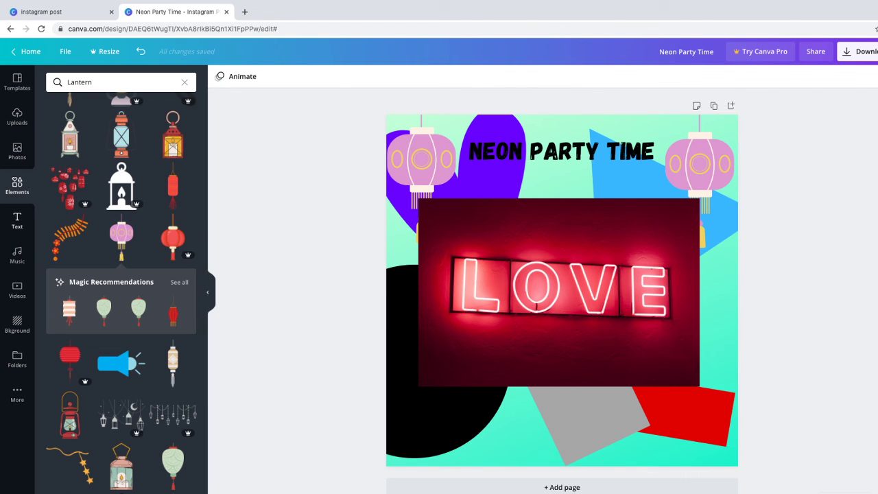
# Step: Clear the element search, add the free pink lily plant from Bold Foliage and tilt it about 30° counterclockwise
pyautogui.click(185, 82)
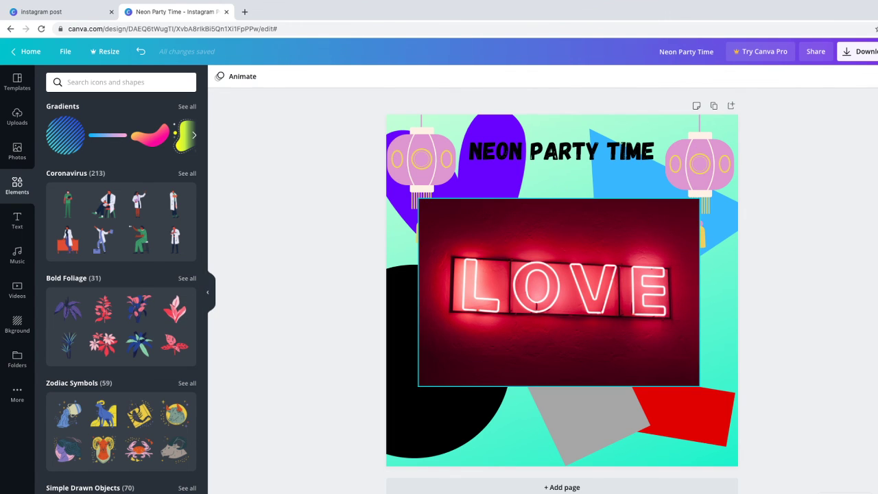
pyautogui.click(175, 309)
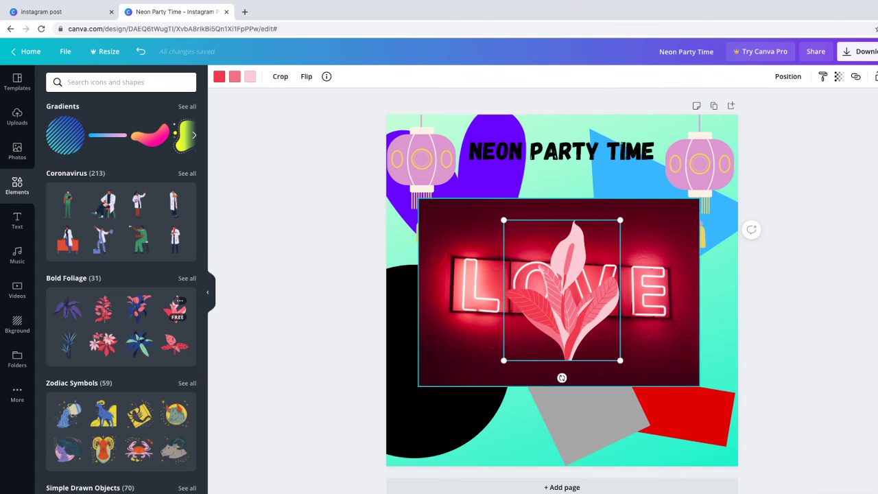
pyautogui.moveTo(563, 289); pyautogui.dragTo(549, 296)
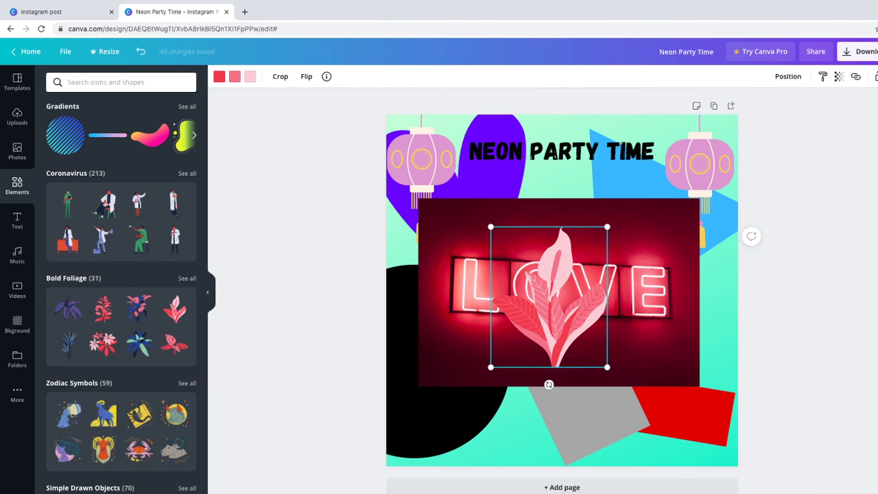
pyautogui.moveTo(549, 384); pyautogui.dragTo(593, 377)
# Step: Move the pink plant to the page's lower-right corner and send it backward behind the "LOVE" photo and the red zigzag
pyautogui.moveTo(562, 308); pyautogui.dragTo(679, 421)
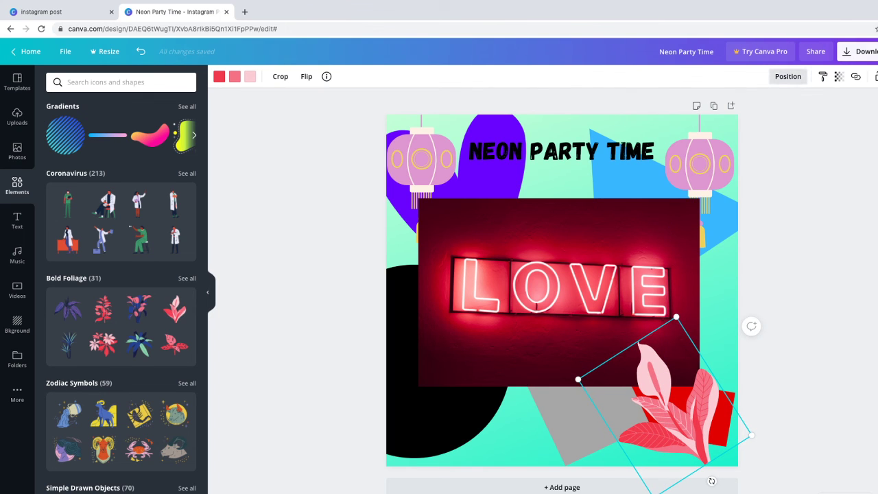
pyautogui.click(788, 76)
pyautogui.click(760, 105)
pyautogui.click(761, 105)
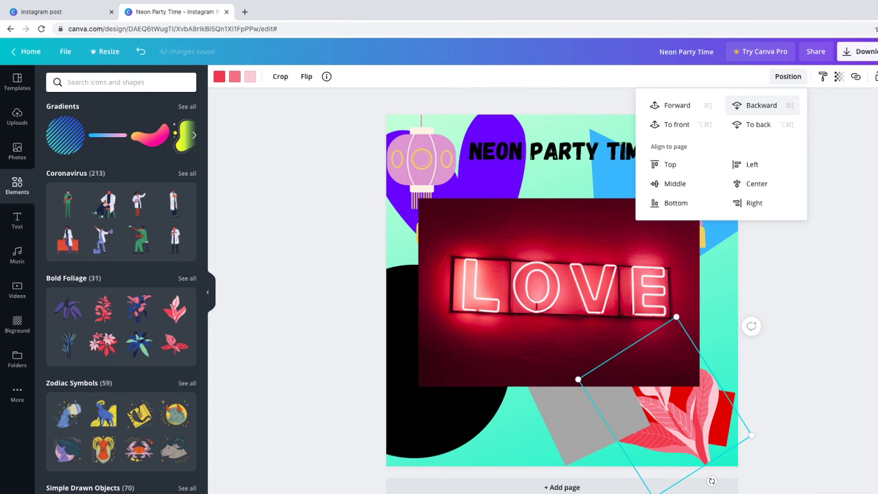
pyautogui.click(761, 105)
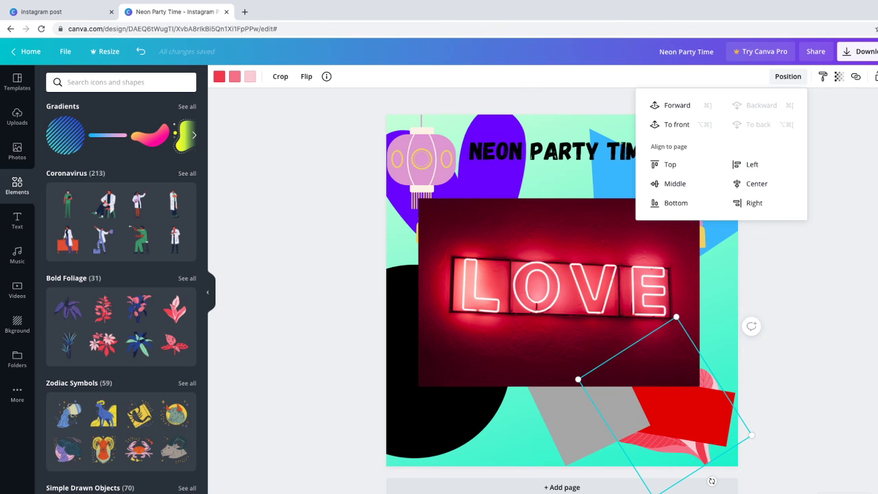
# Step: Undo the pink plant's backward layering and its move to the corner
pyautogui.click(140, 51)
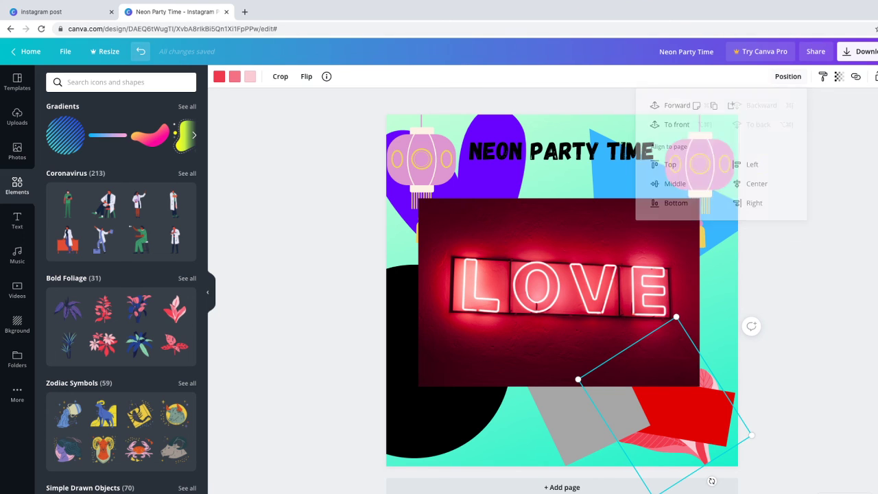
pyautogui.press('Escape')
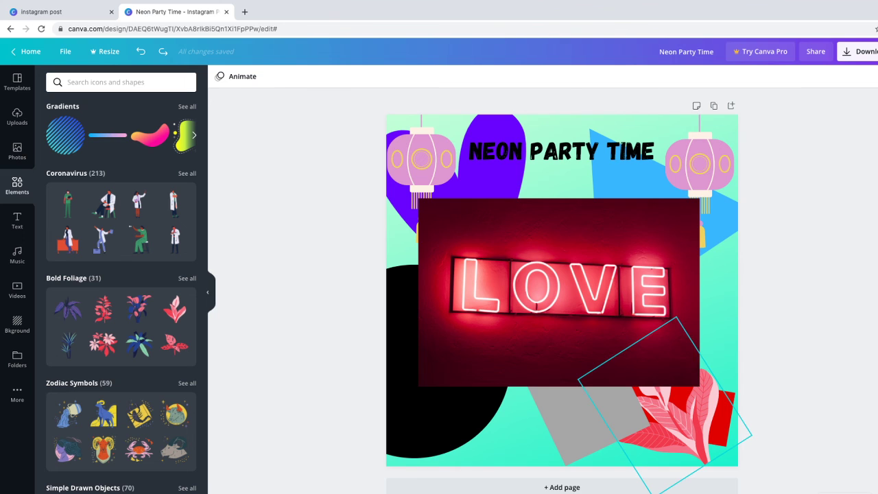
pyautogui.click(687, 425)
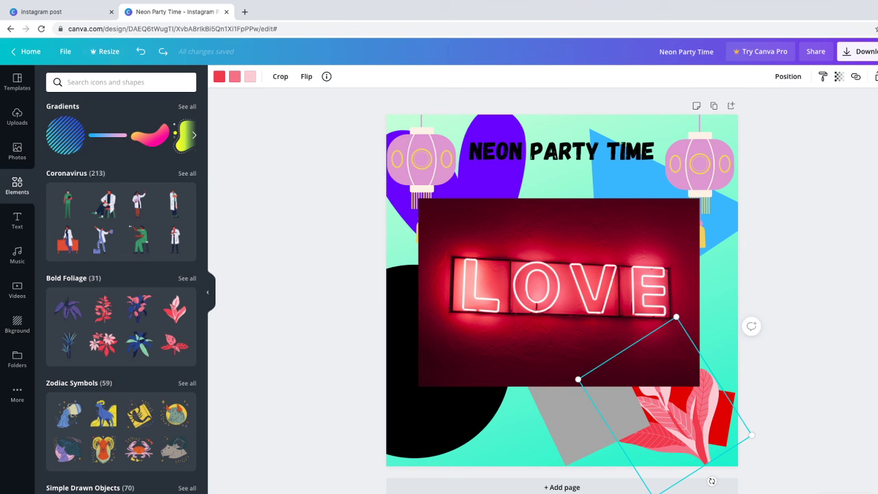
pyautogui.click(141, 51)
pyautogui.click(141, 51)
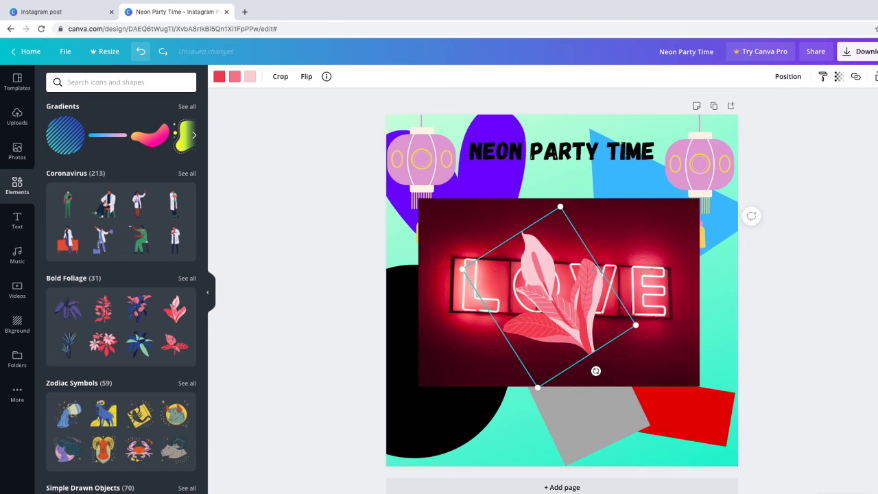
# Step: Move the pink lily plant to the page's lower-right corner again and send it backward behind the "LOVE" photo
pyautogui.moveTo(552, 295); pyautogui.dragTo(676, 398)
pyautogui.press('Escape')
pyautogui.click(676, 398)
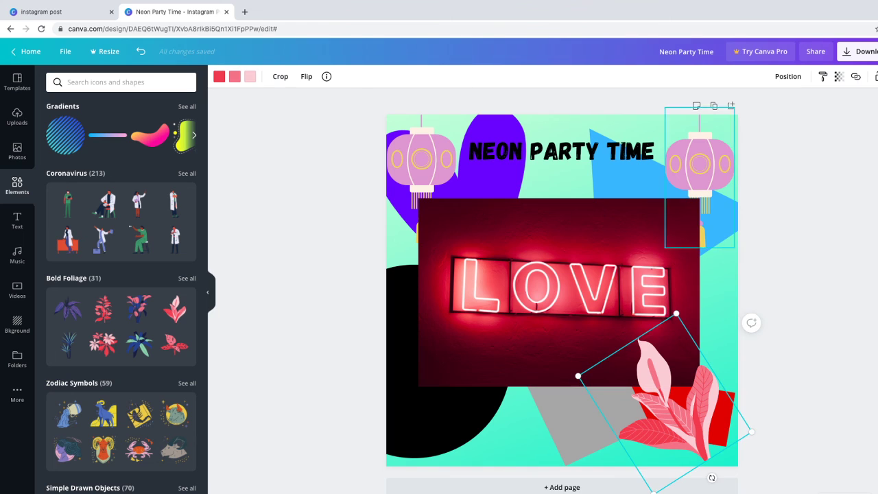
pyautogui.click(788, 77)
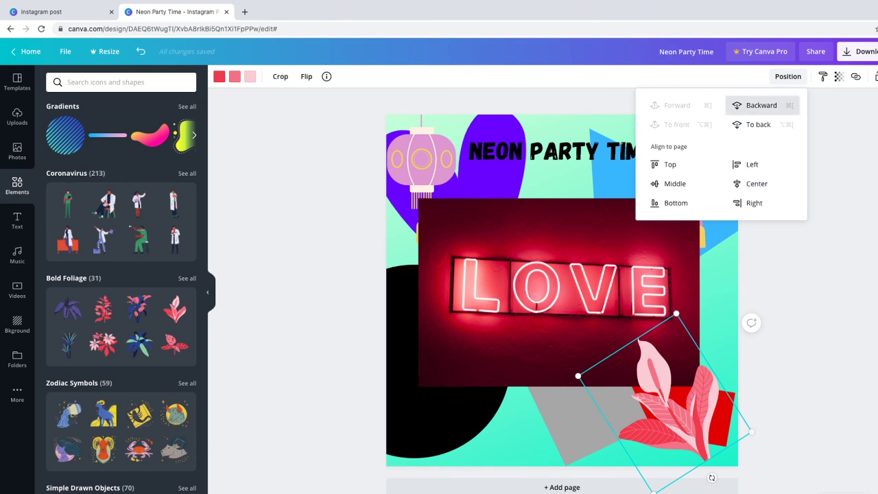
pyautogui.click(762, 105)
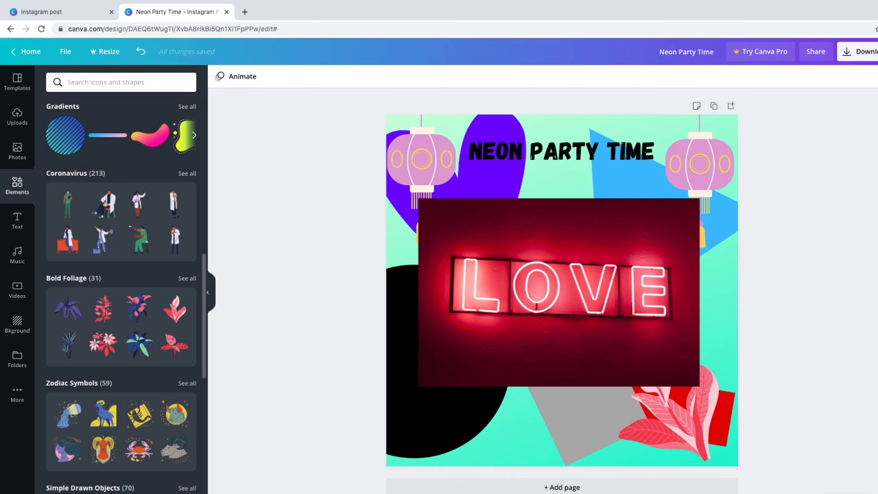
# Step: Add the purple leafy plant from Bold Foliage, rotate it about 53° clockwise and place it in the page's lower-left corner
pyautogui.click(68, 309)
pyautogui.moveTo(563, 326); pyautogui.dragTo(456, 380)
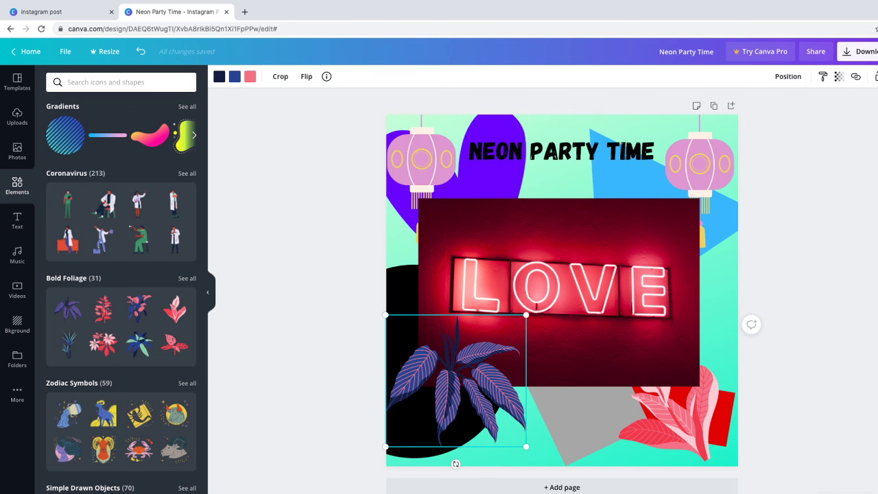
pyautogui.moveTo(456, 463); pyautogui.dragTo(376, 442)
pyautogui.moveTo(454, 384)
pyautogui.mouseDown()
pyautogui.moveTo(446, 417)
pyautogui.moveTo(441, 394)
pyautogui.mouseUp()
# Step: Add the free magenta blossoms from Sketchy Flowers at the page's top centre and send them backward behind the title and "LOVE" photo
pyautogui.scroll(-5, 121, 288)
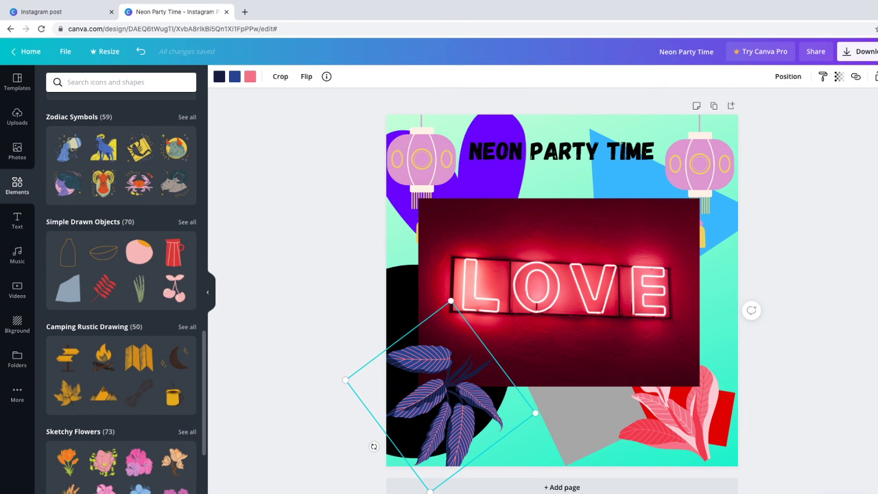
pyautogui.scroll(-1, 106, 343)
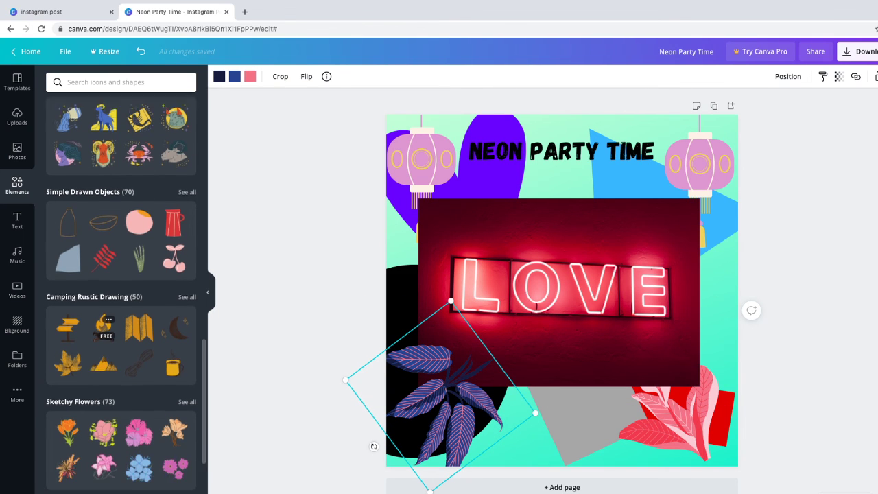
pyautogui.scroll(-3, 106, 330)
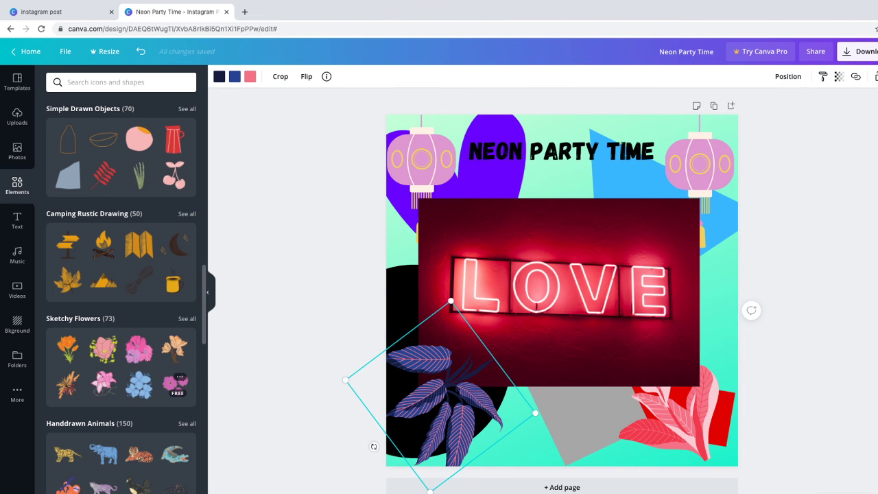
pyautogui.click(176, 384)
pyautogui.moveTo(591, 304); pyautogui.dragTo(547, 158)
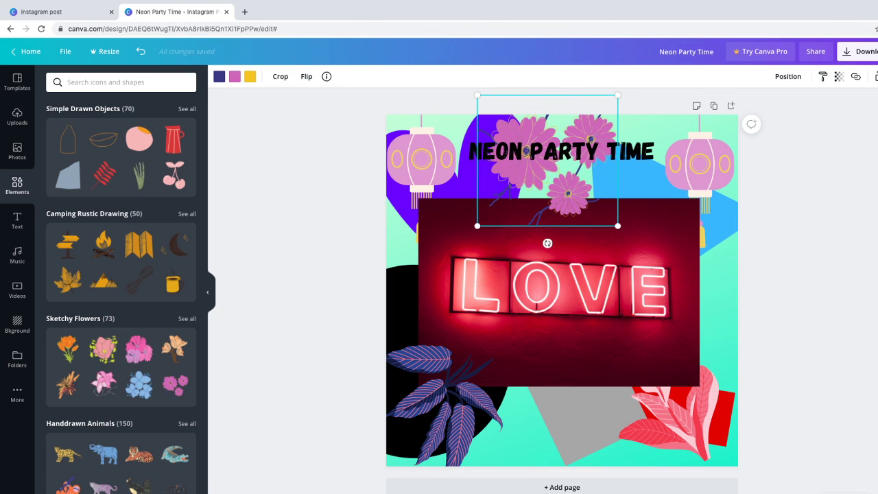
pyautogui.click(788, 76)
pyautogui.click(762, 105)
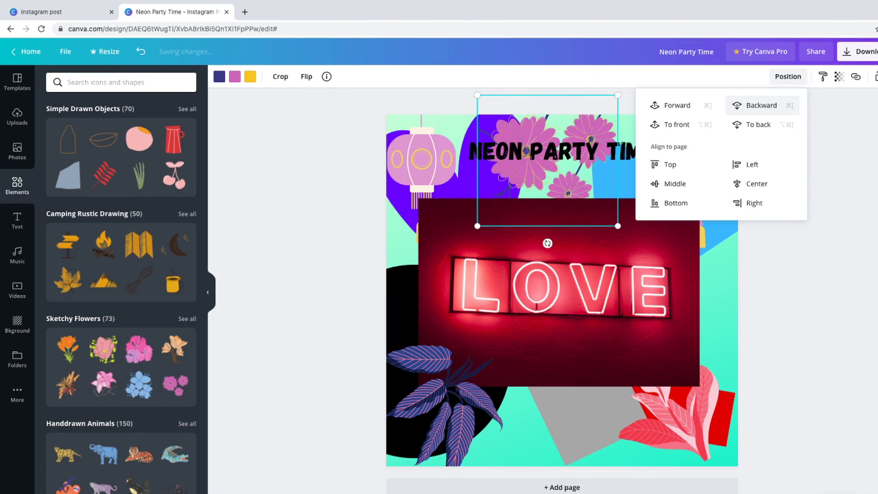
# Step: Send the purple leafy plant in the lower-left corner backward behind the "LOVE" photo and deselect it
pyautogui.click(445, 402)
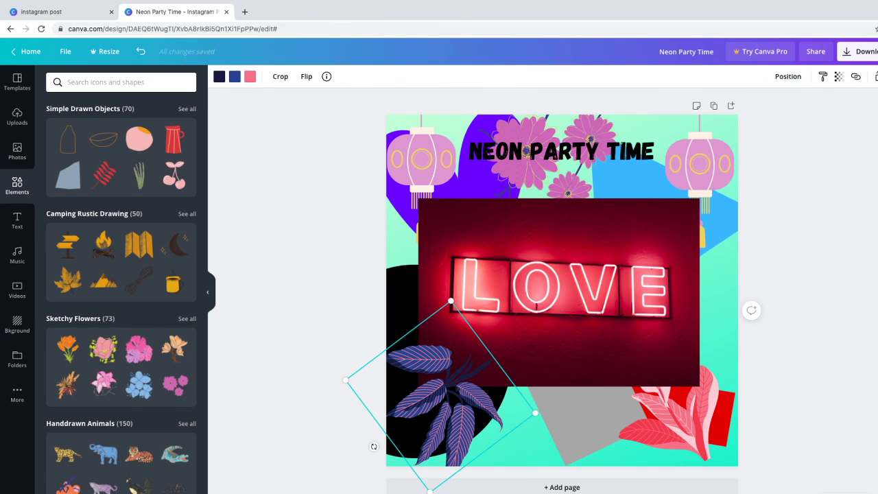
pyautogui.click(788, 76)
pyautogui.click(762, 105)
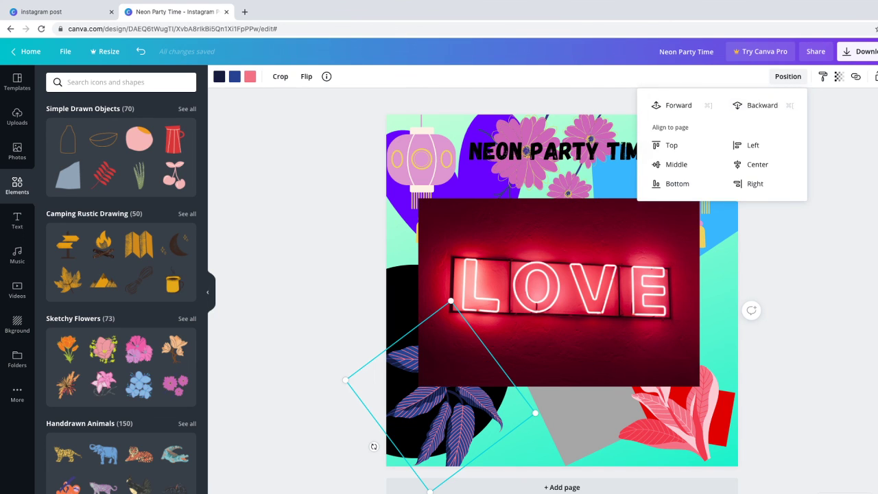
pyautogui.press('Escape')
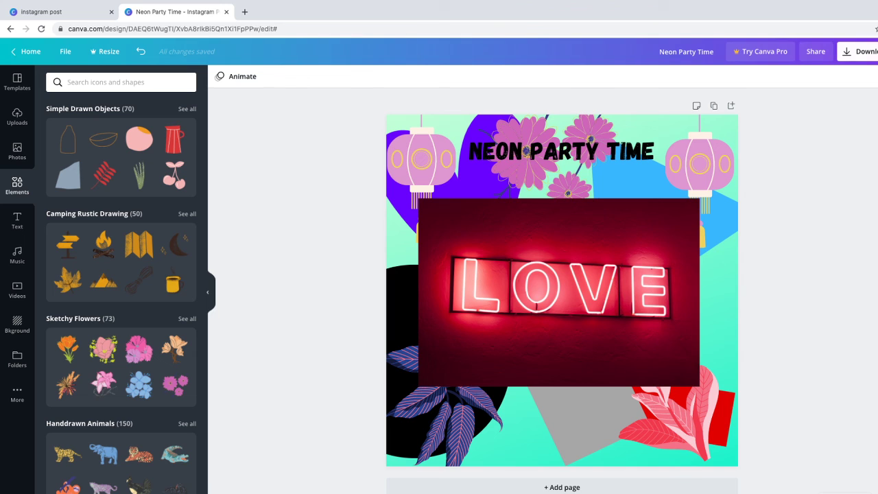
# Step: Download the "Neon Party Time" post as a PNG, then close its design and return to the Instagram post templates
pyautogui.click(858, 51)
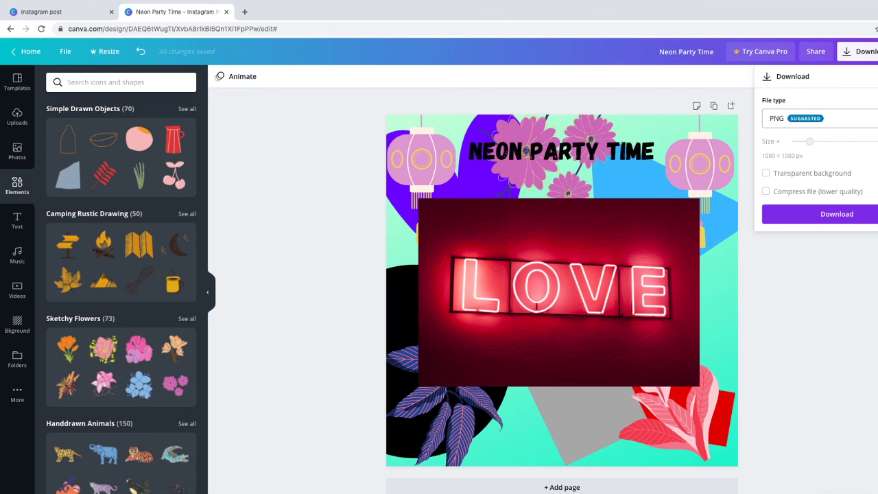
pyautogui.click(820, 118)
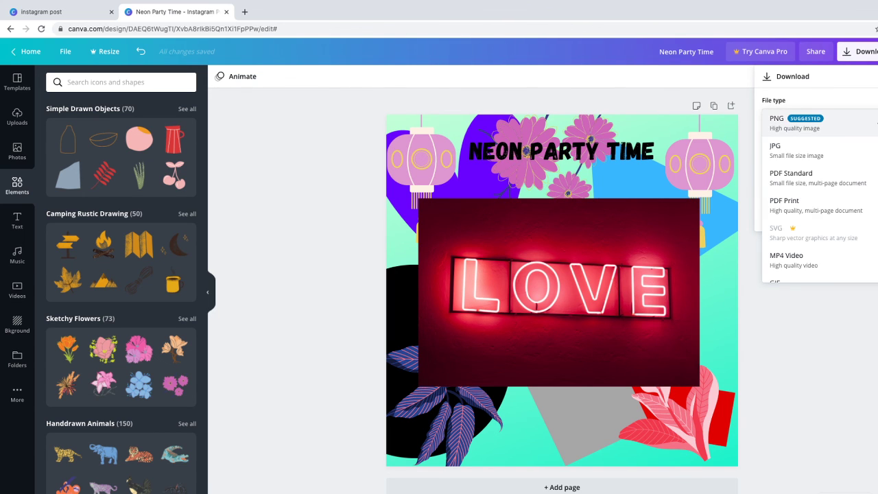
pyautogui.click(821, 123)
pyautogui.click(836, 215)
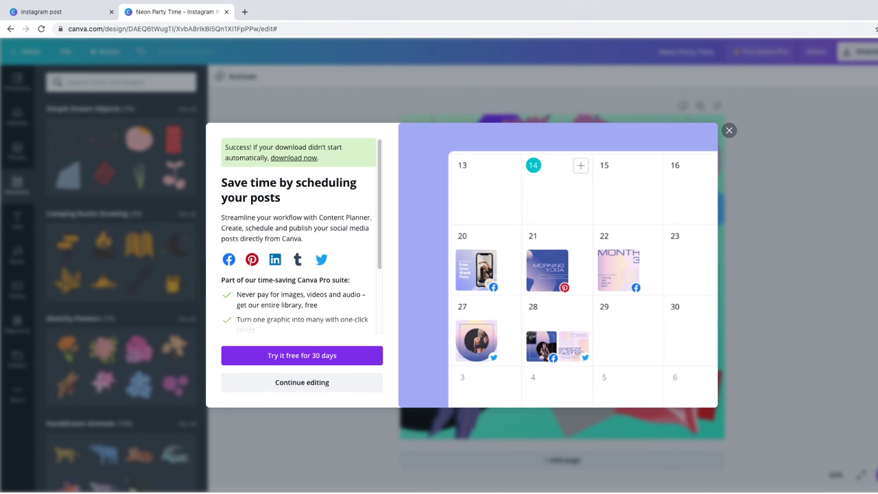
pyautogui.click(302, 382)
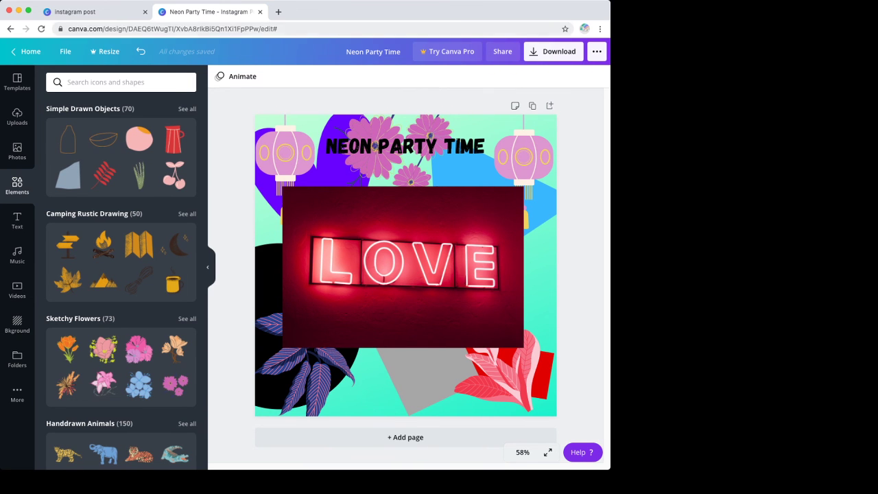
pyautogui.press('super+w')
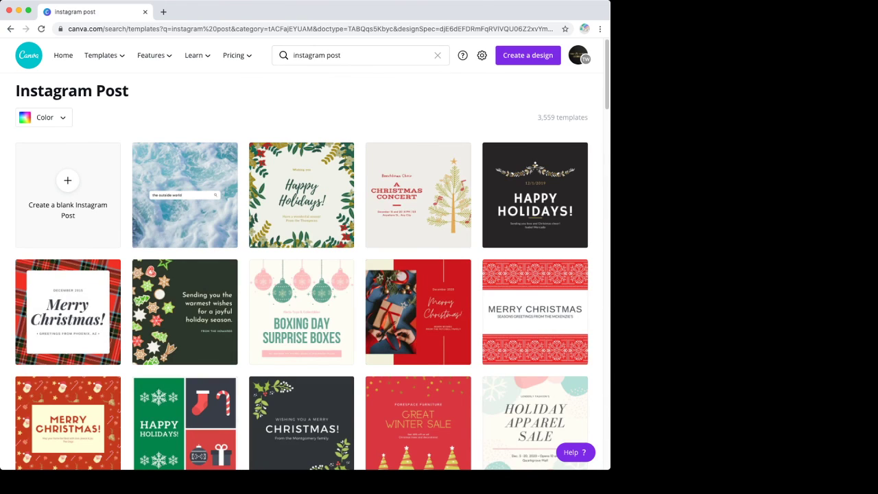